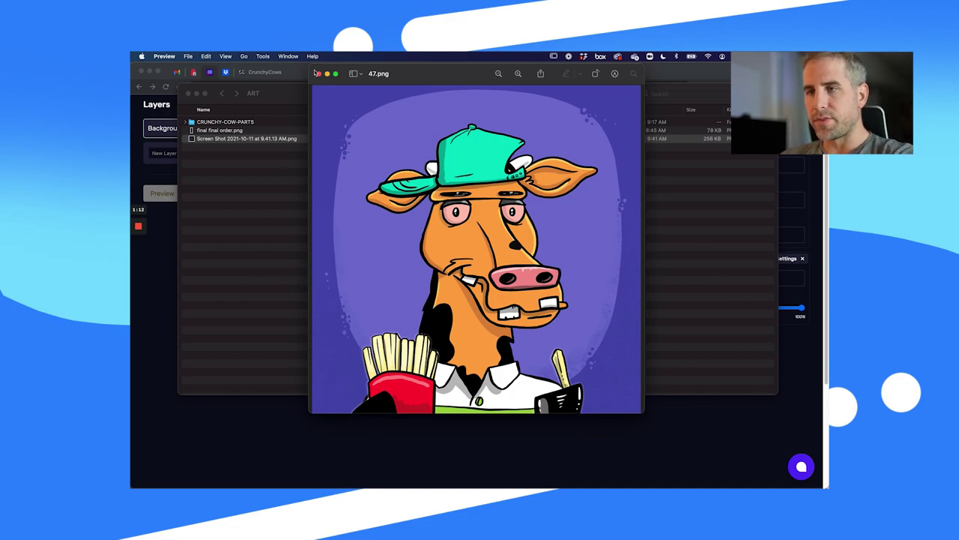
Step: Switch to Finder's ART folder and expand CRUNCHY-COW-PARTS with its background, color and earrings subfolders collapsed
click(225, 169)
click(191, 121)
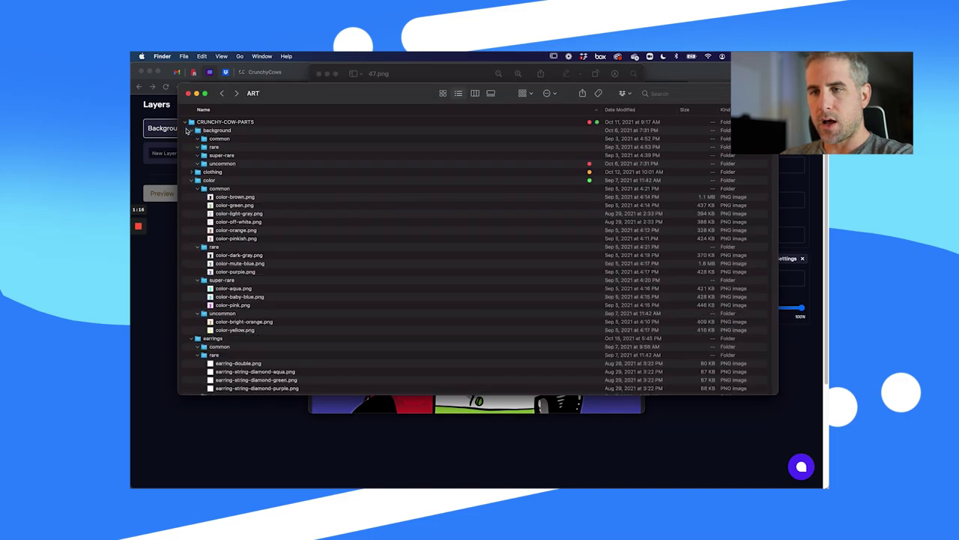
click(192, 130)
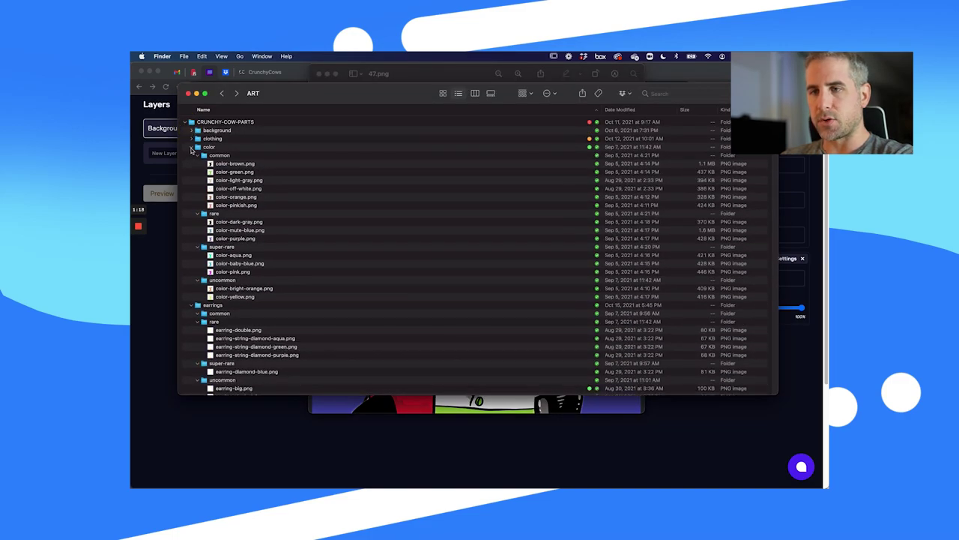
click(192, 147)
click(192, 156)
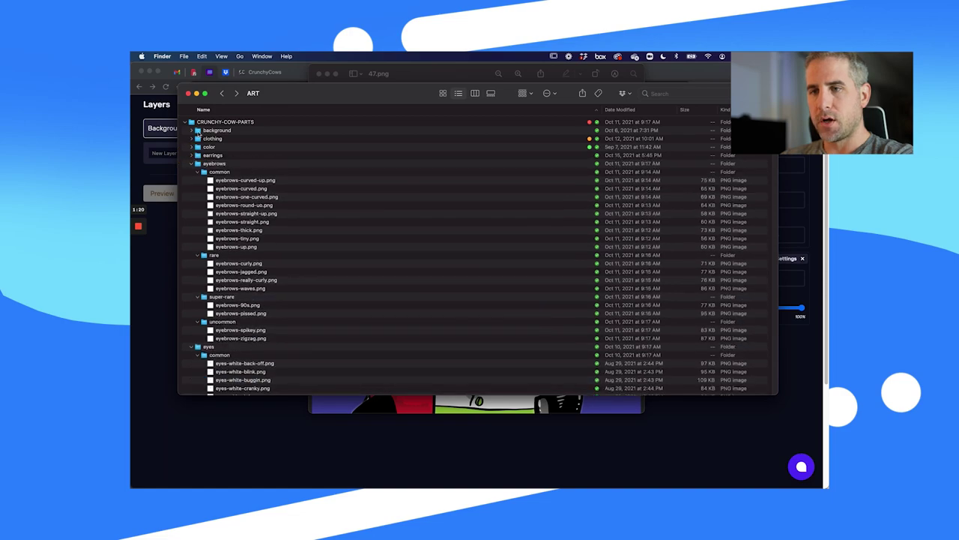
Step: Open the background folder and collapse its common, rare, super-rare and uncommon rarity subfolders
double_click(198, 130)
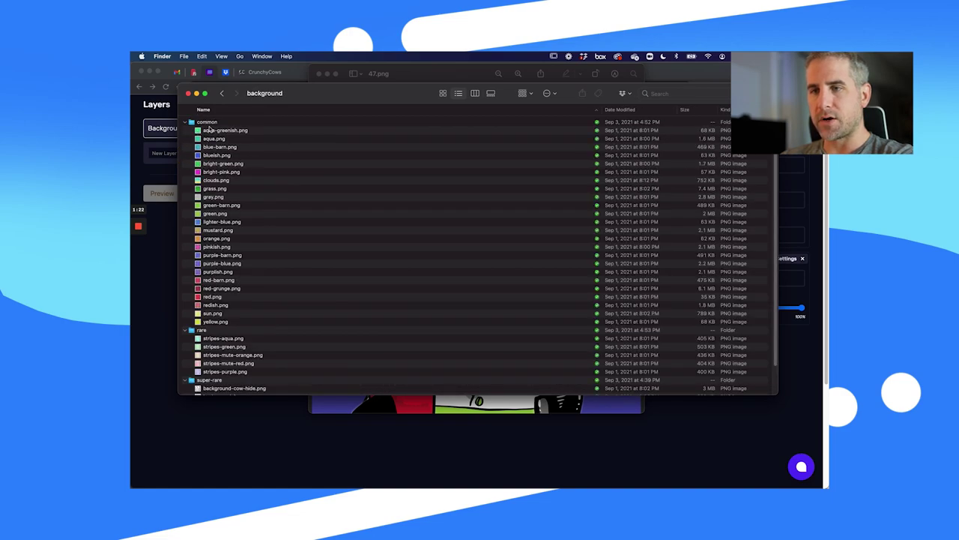
click(188, 123)
click(186, 131)
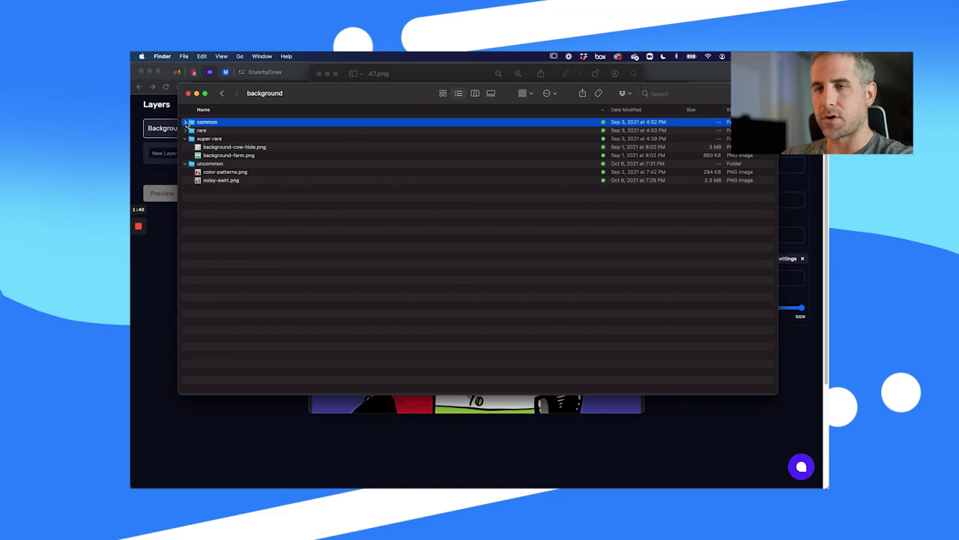
click(185, 139)
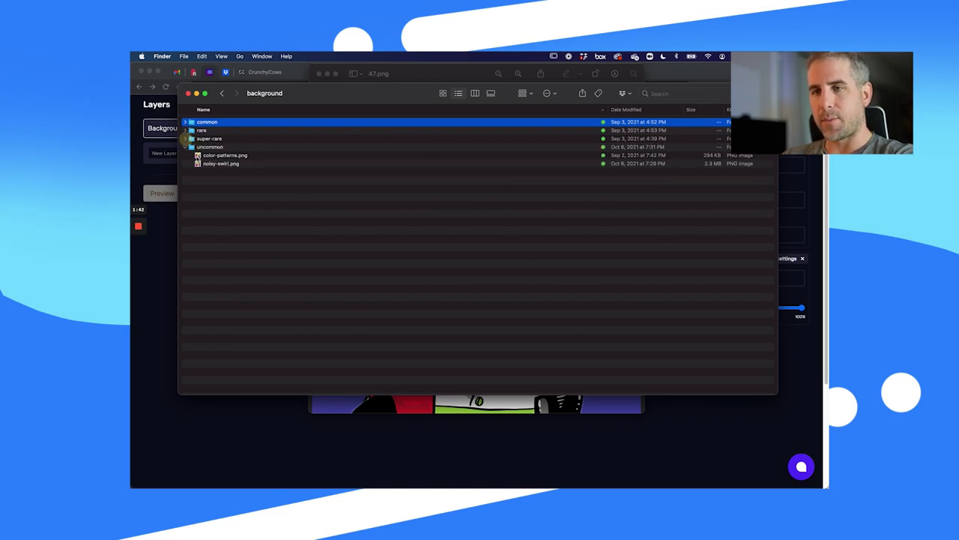
click(185, 147)
click(201, 140)
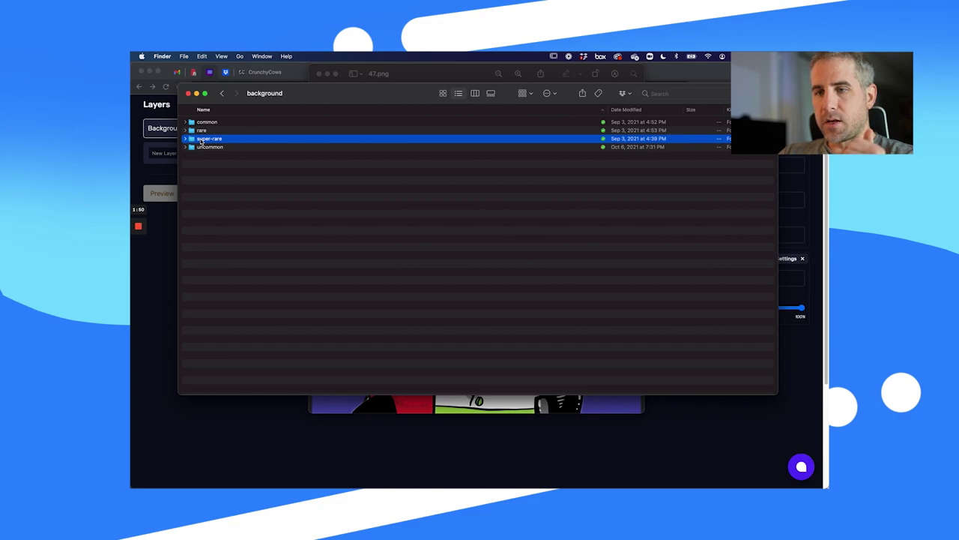
Step: Switch to the NFT generator page in Chrome and add layers named Color and Spots below Background
click(164, 276)
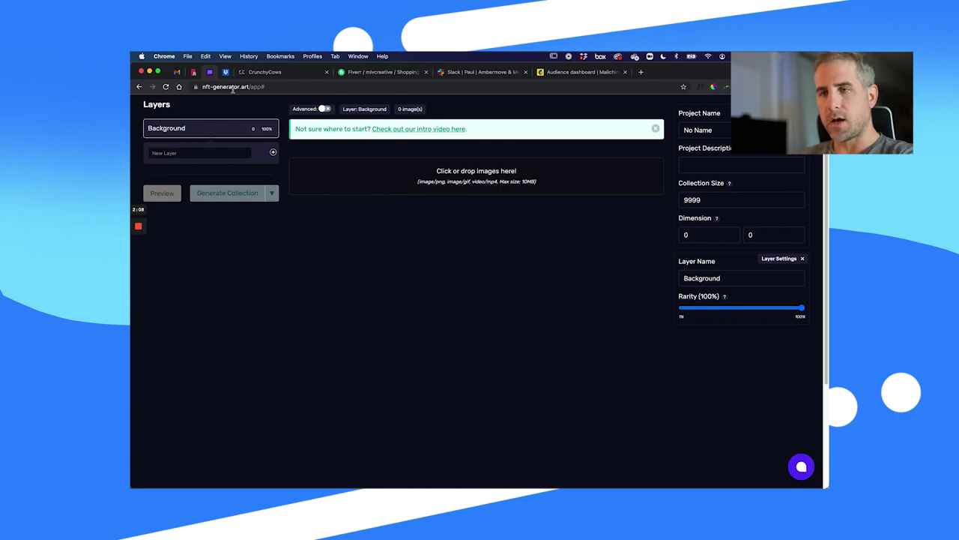
click(205, 113)
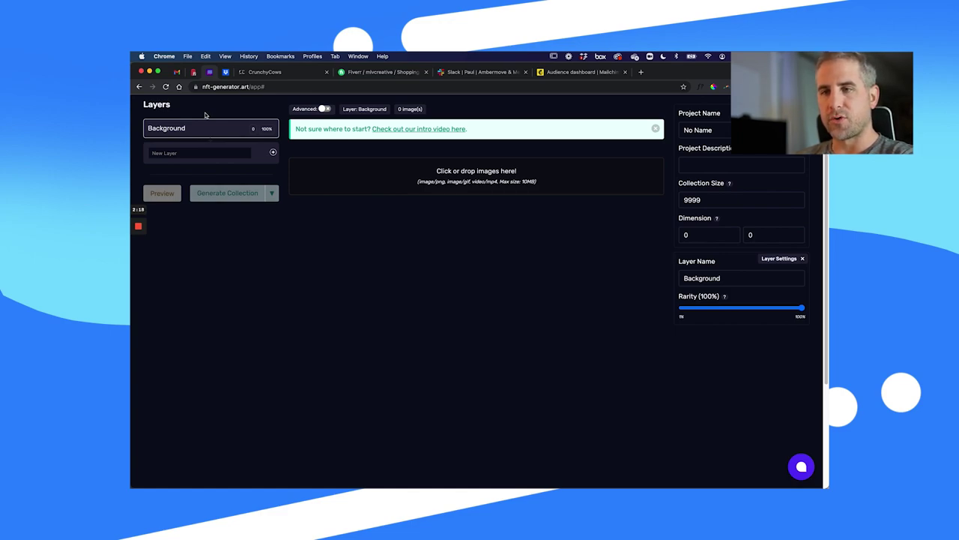
click(199, 109)
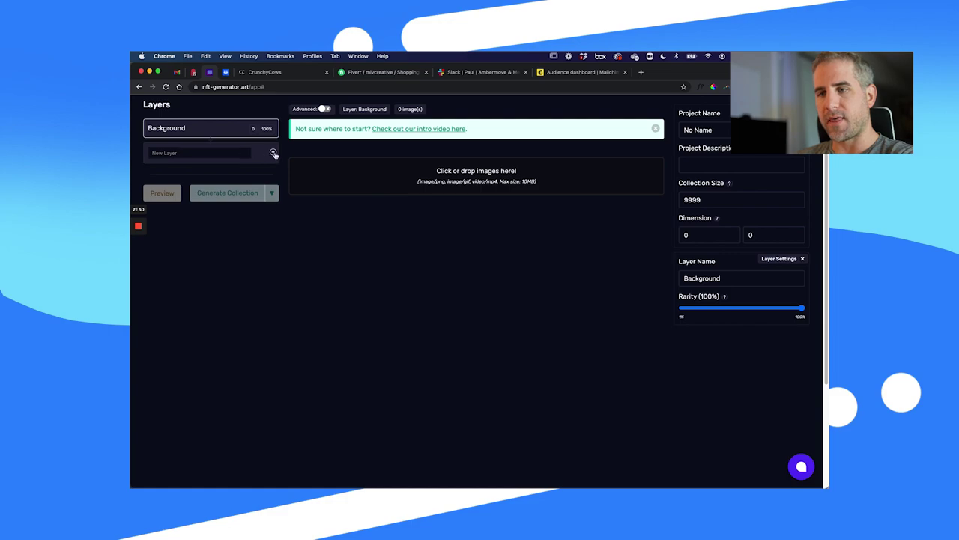
click(196, 153)
text(Color)
key(Return)
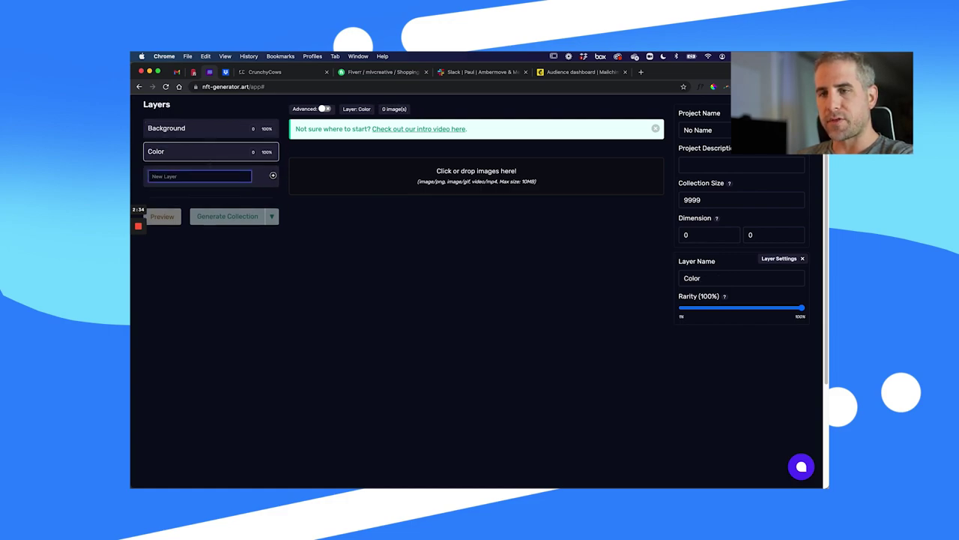
click(189, 175)
text(Spots)
key(Return)
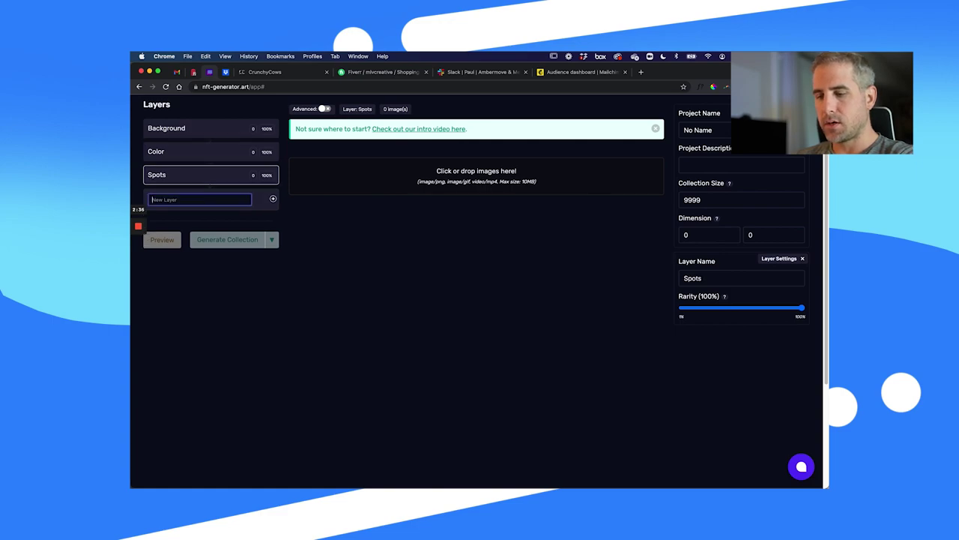
Step: Add six more layers below Spots, named Hair, Horns, Eyes, Eyebrows, Nose and Mouth in that order
text(Hair)
key(Return)
text(Horns)
key(Return)
text(Eyes)
key(Return)
text(Eyebrows)
key(Return)
text(Nose)
key(Return)
text(Mouth)
key(Return)
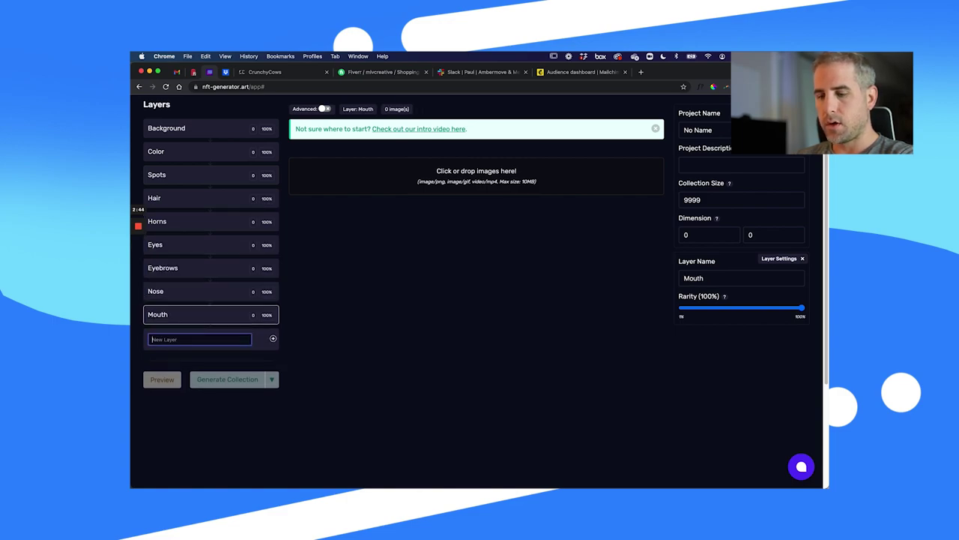
Step: Add layers named Nose Ring, Earrings and Eyewear below Mouth
text(No)
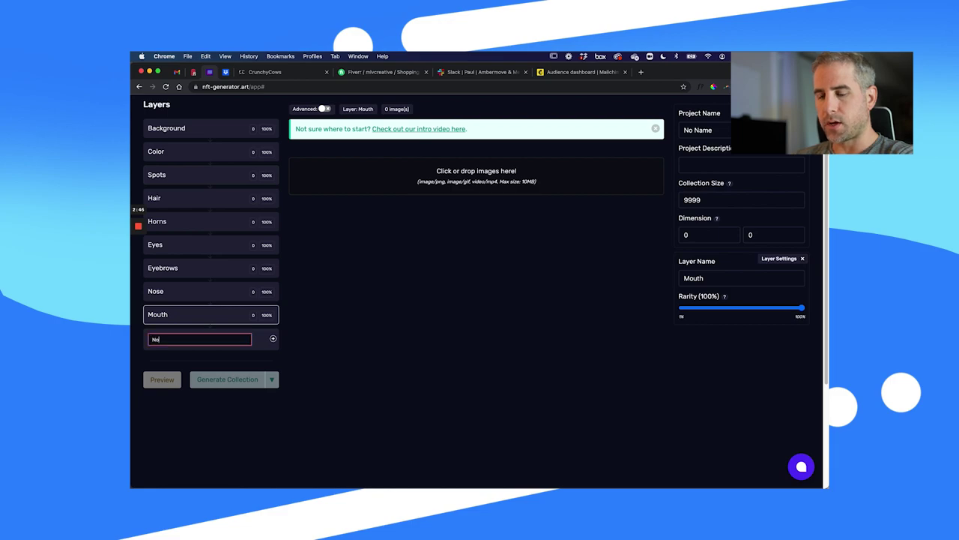
text(se Ring)
key(Return)
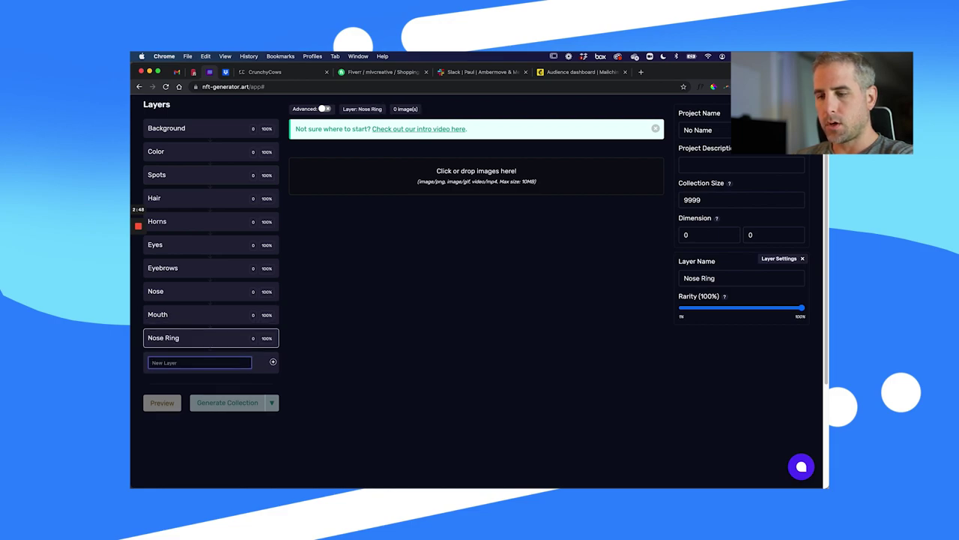
text(Earrings)
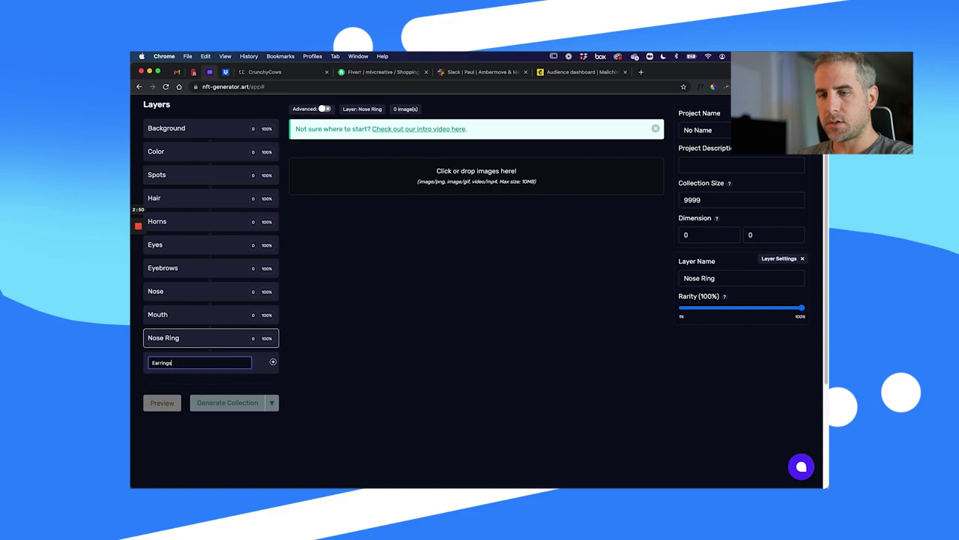
key(Return)
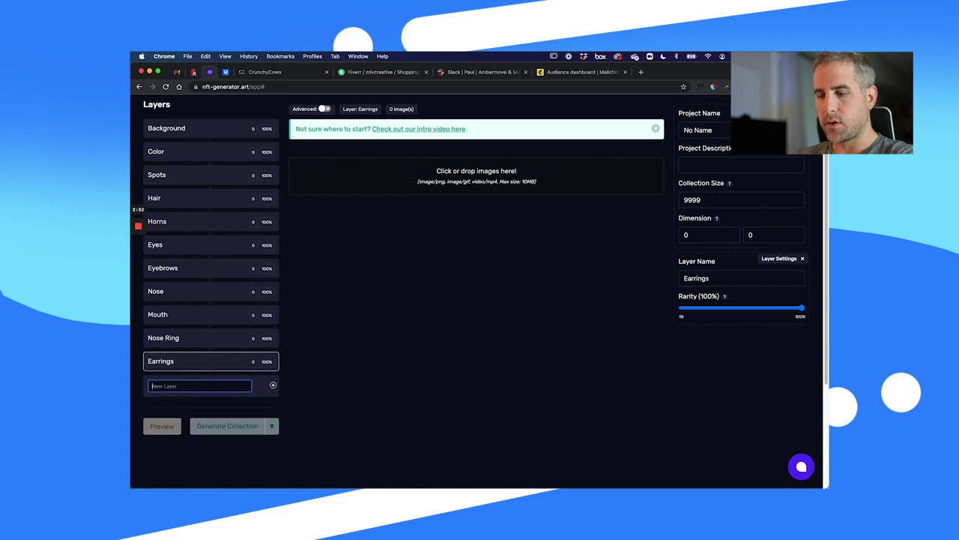
text(Eyewear)
key(Return)
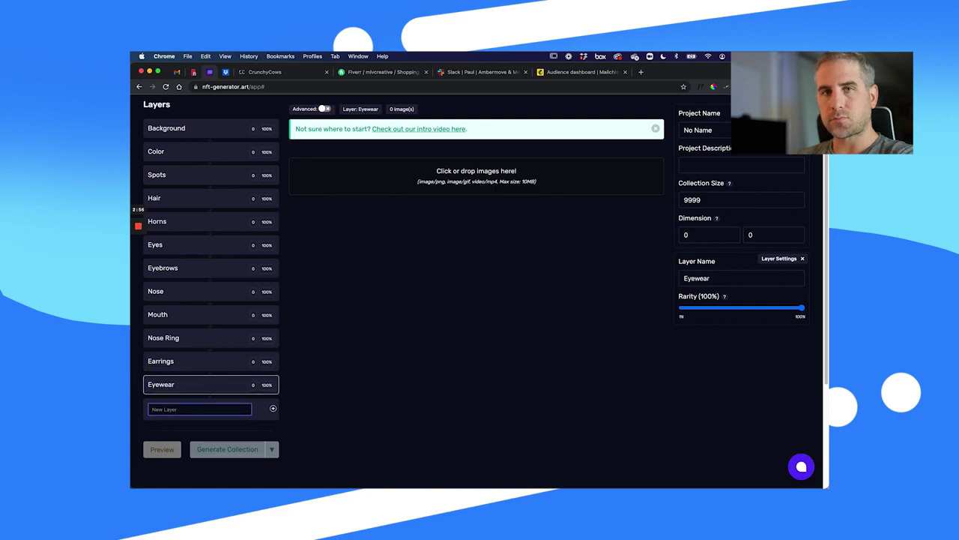
Step: Add layers named Eyewear, Mouth and Nose below Earrings, following the order in the reference image
click(171, 397)
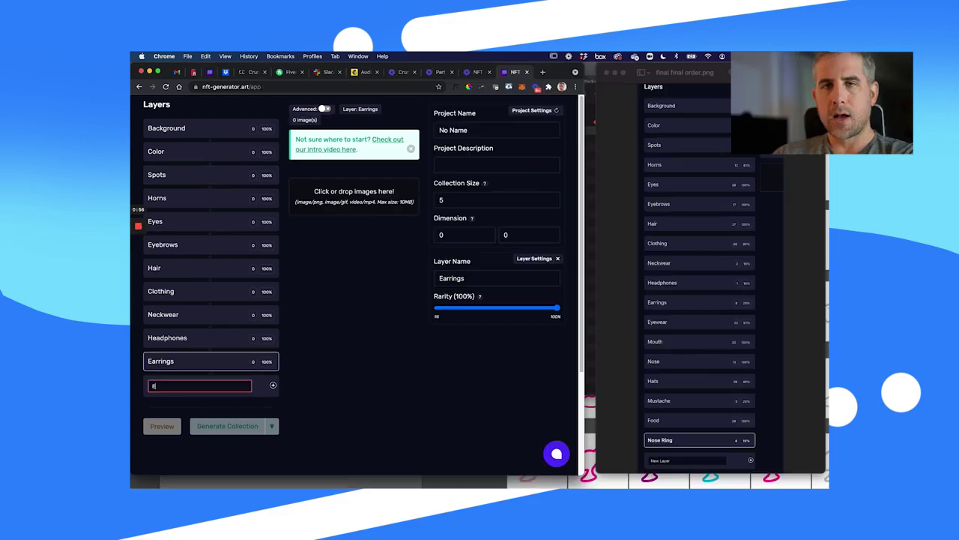
text(Eye)
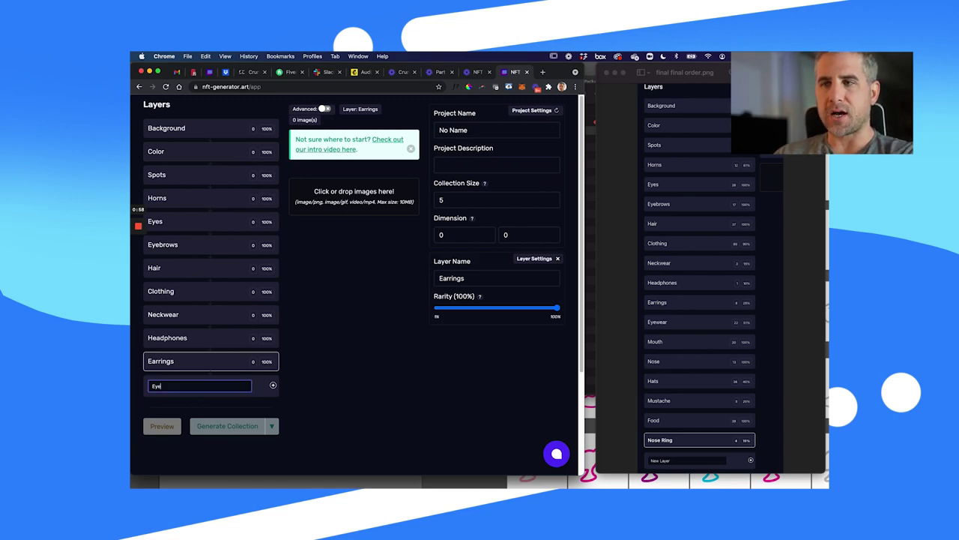
text(wear)
key(Return)
text(Mouth)
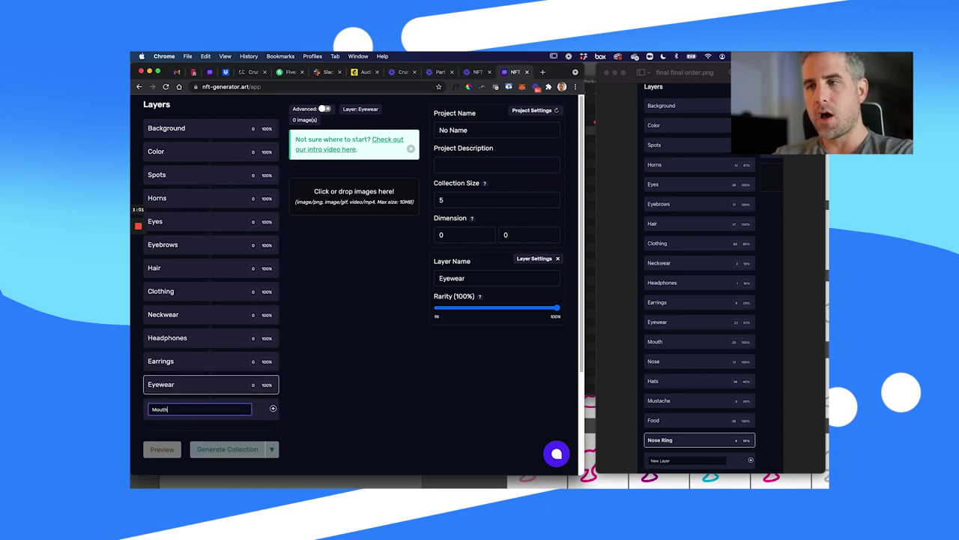
key(Return)
text(Nose)
key(Return)
Step: Complete the layer list by adding Hats, Mustache, Food and Nose Ring below Nose
text(Hats)
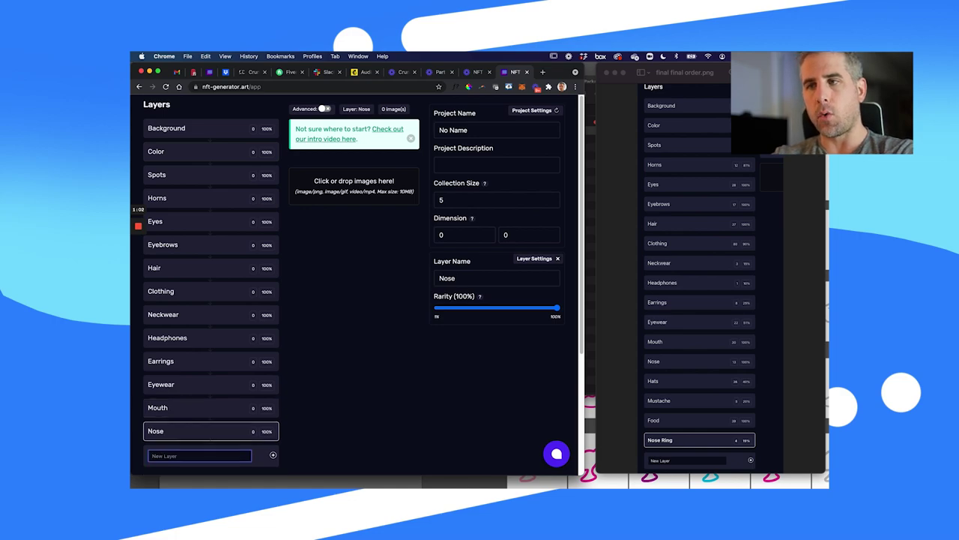
key(Return)
text(Mustache)
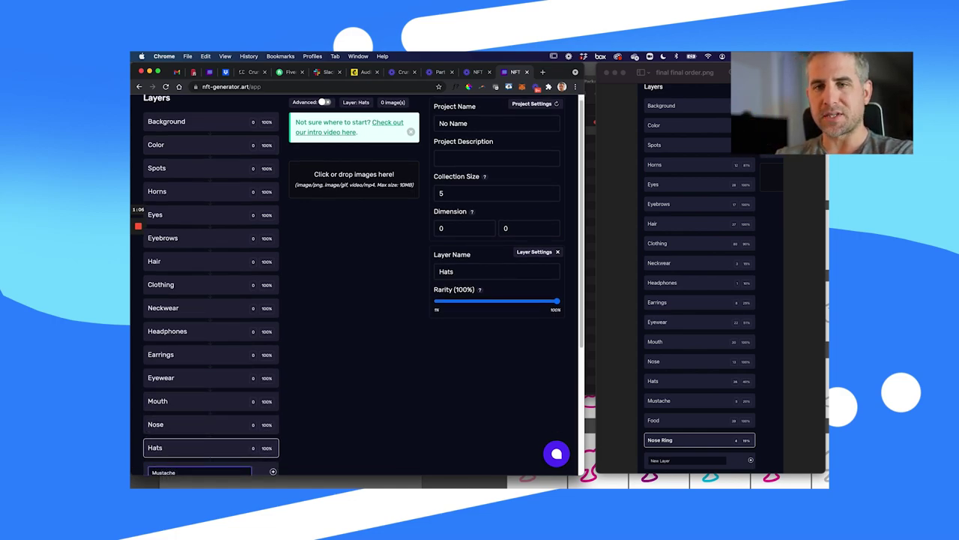
key(Return)
text(Food)
key(Return)
text(Nose Ring)
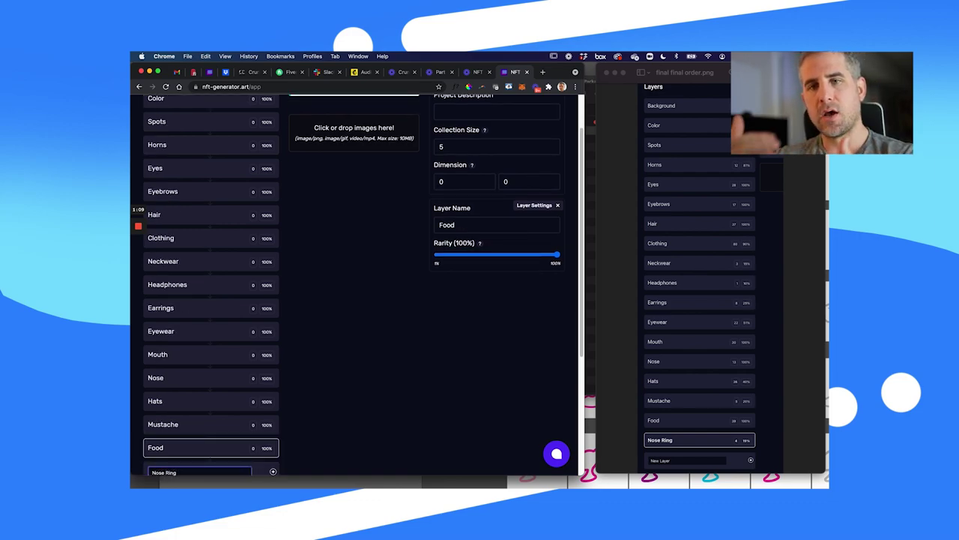
key(Return)
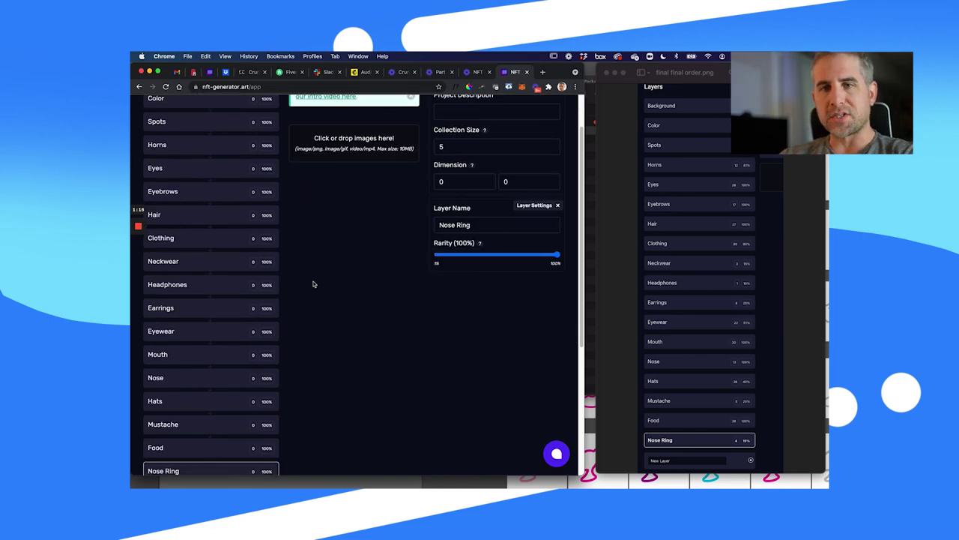
Step: Review the layer stacking order by selecting Background, Color, Spots, Horns, Eyes and Eyebrows in turn
scroll(314, 284, up, 2)
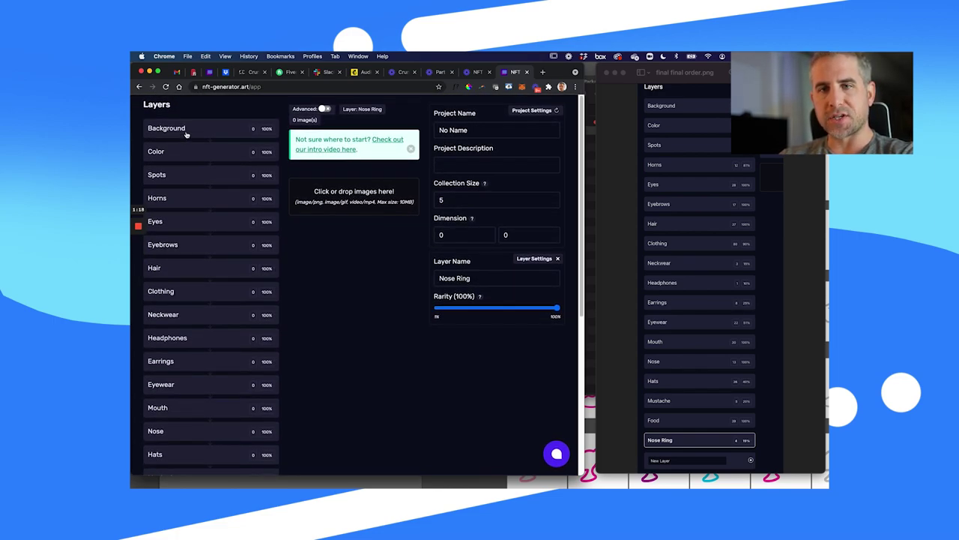
click(191, 137)
click(193, 153)
click(194, 177)
click(196, 200)
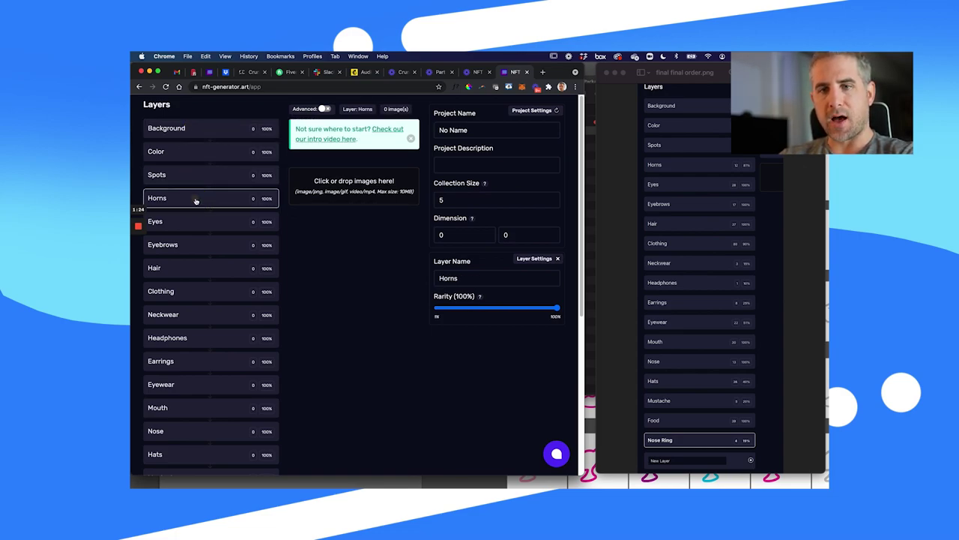
click(197, 218)
click(195, 243)
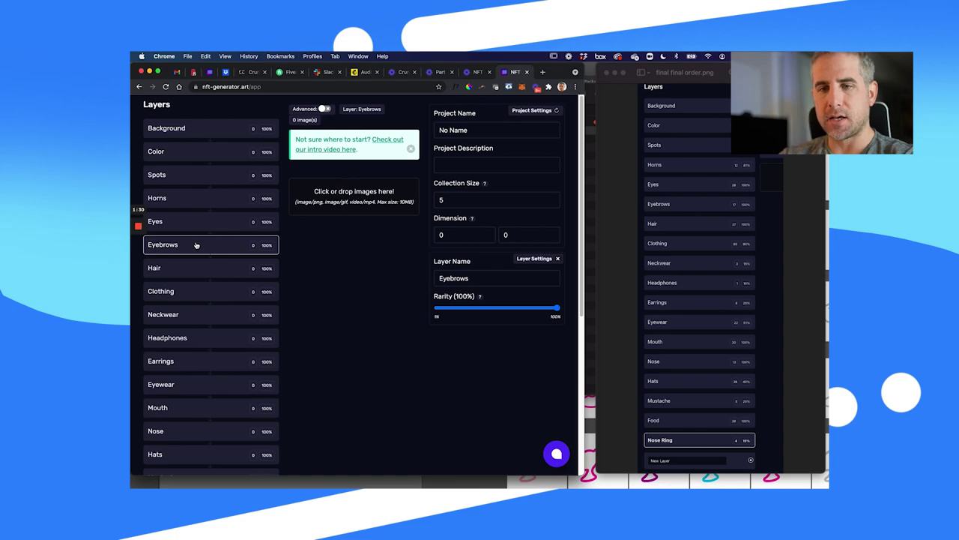
Step: Switch to Finder's ART folder, expand CRUNCHY-COW-PARTS and collapse its open part folders, including eyebrows, eyes, food, hair and hats
click(178, 485)
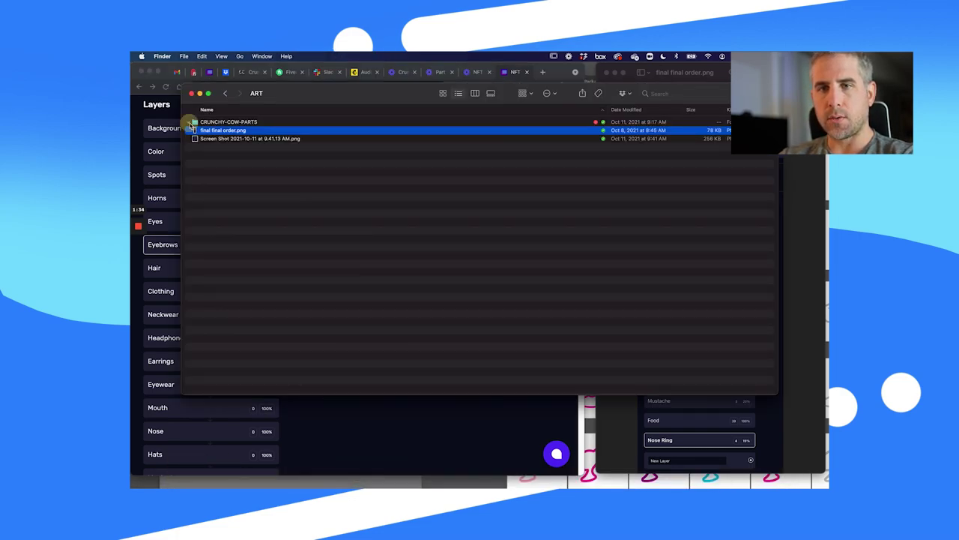
click(189, 122)
click(195, 163)
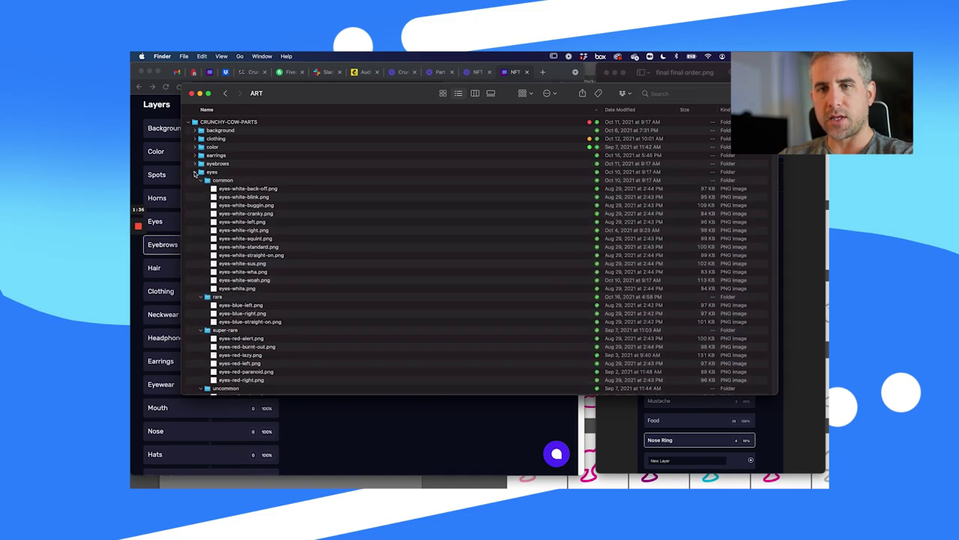
click(195, 172)
click(195, 189)
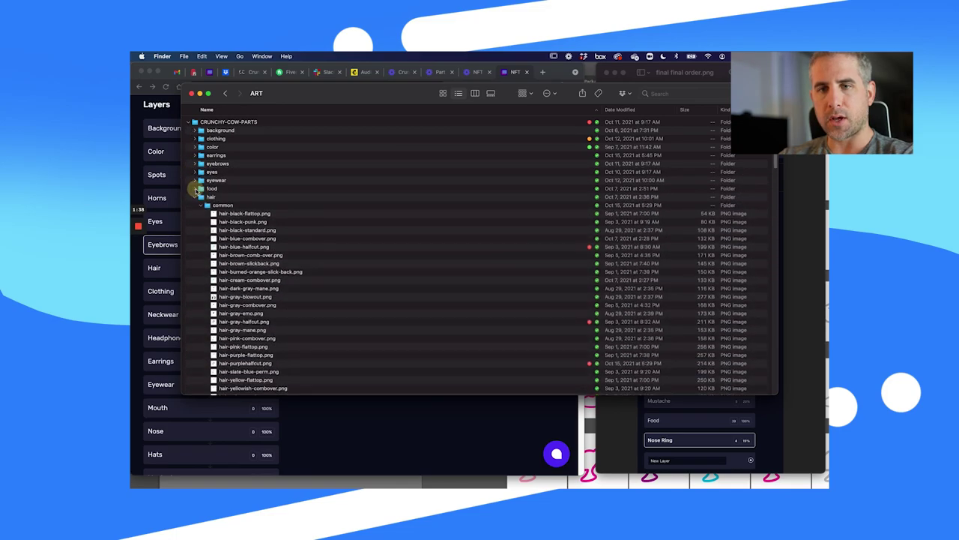
click(195, 203)
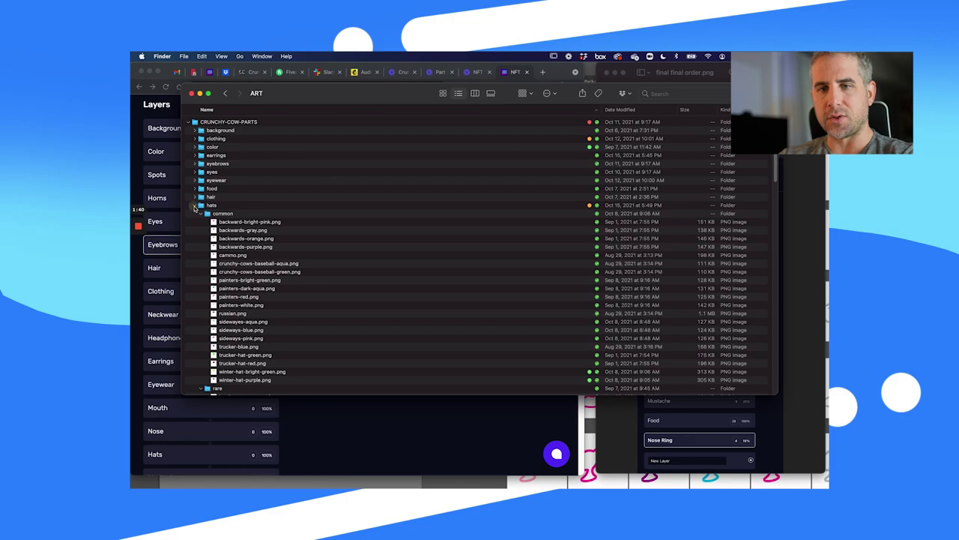
click(195, 205)
click(195, 233)
Step: Preview horns-blue-nubs.png from the rare subfolder of horns and return to the layer list in Chrome
double_click(202, 222)
click(215, 139)
key(space)
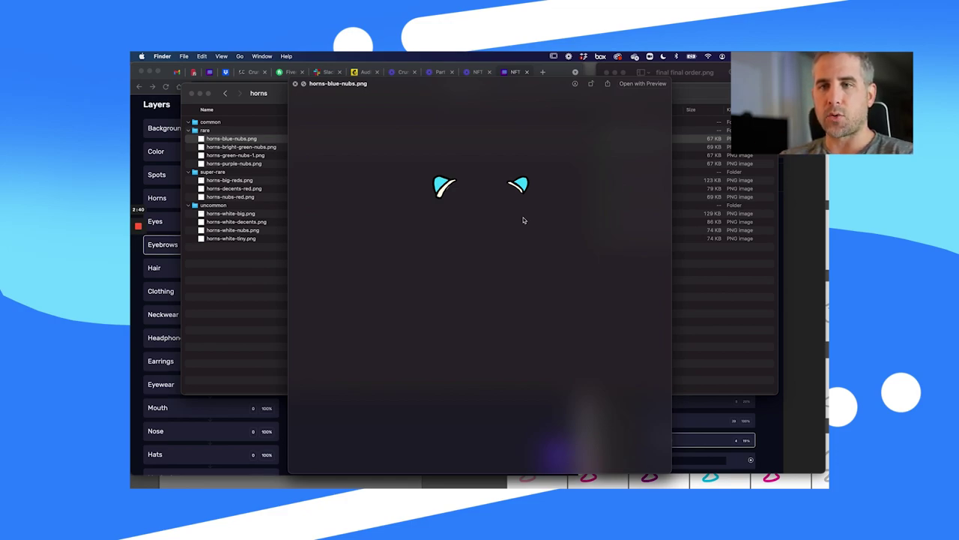
click(294, 83)
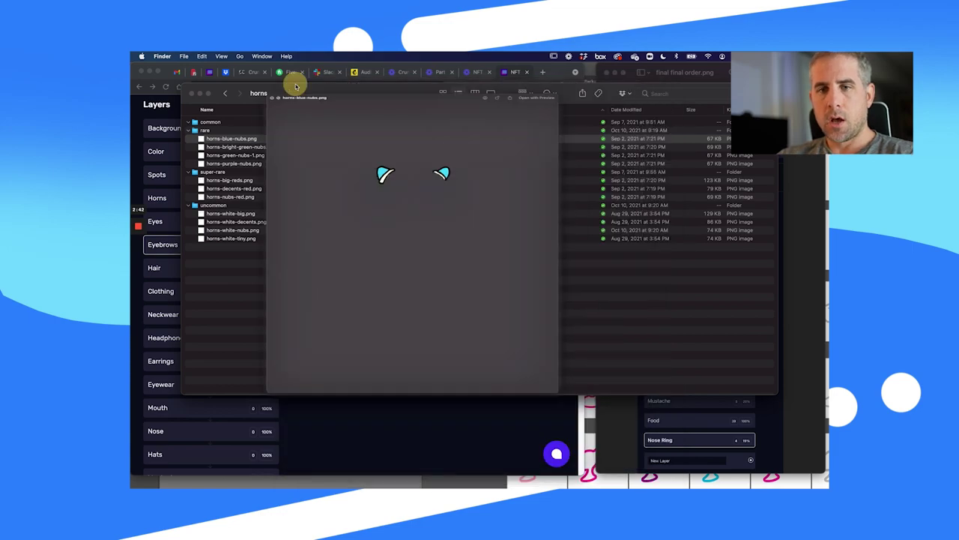
click(174, 248)
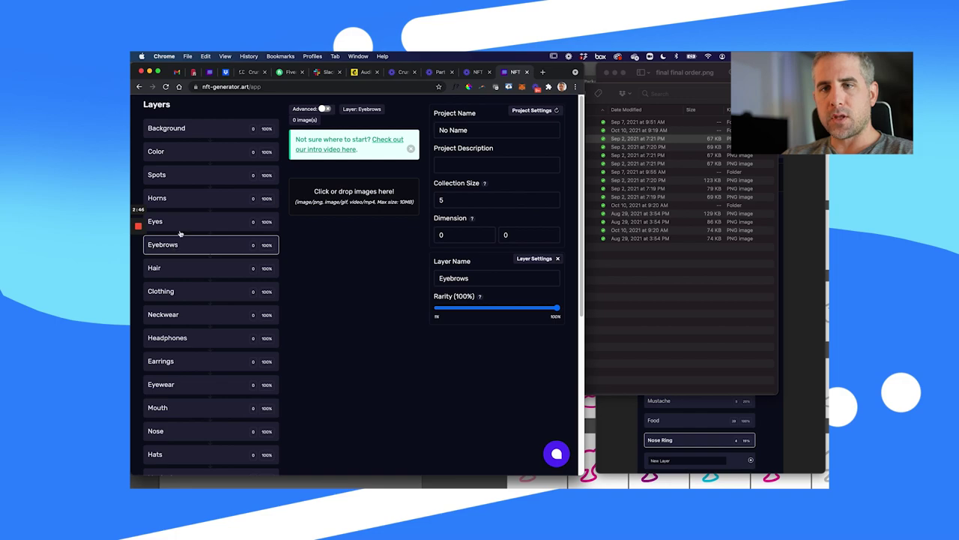
Step: Select the Background layer, switch to Finder's ART window, expand the background folder and move the window clear of the upload area
click(208, 132)
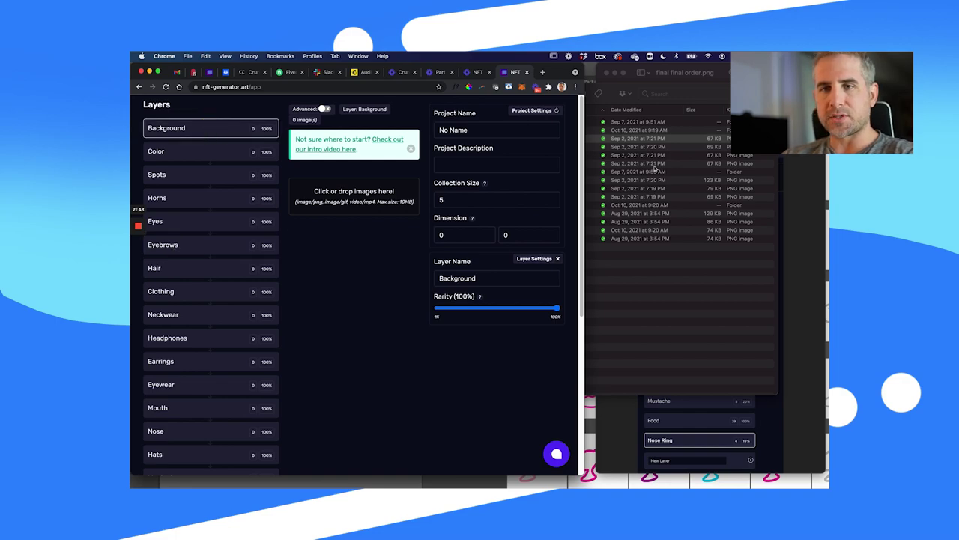
click(657, 300)
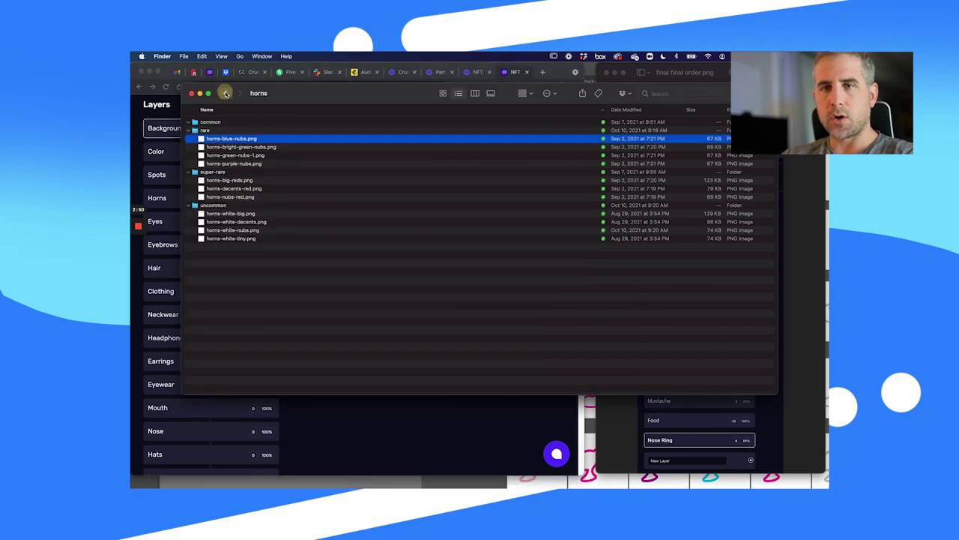
click(192, 93)
drag(182, 84, 439, 105)
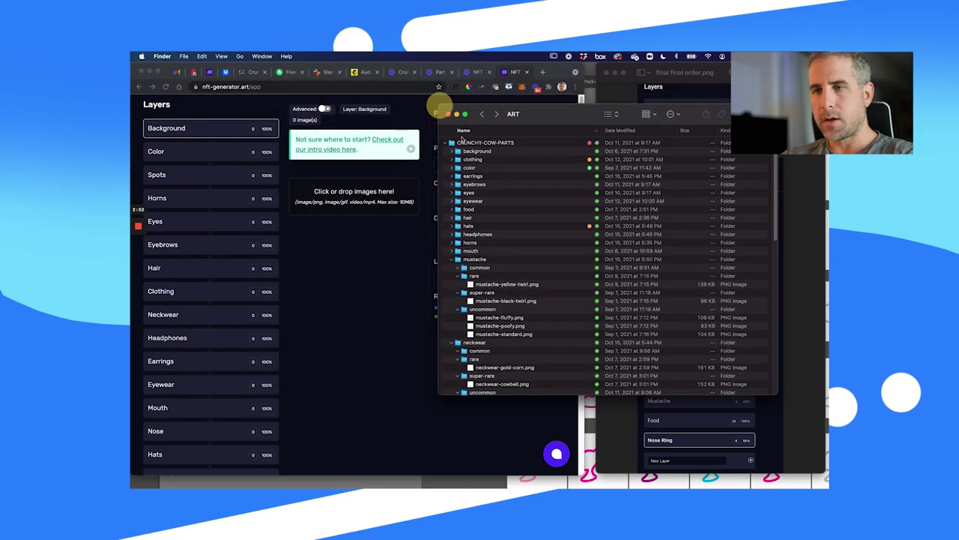
click(452, 151)
drag(559, 118, 638, 114)
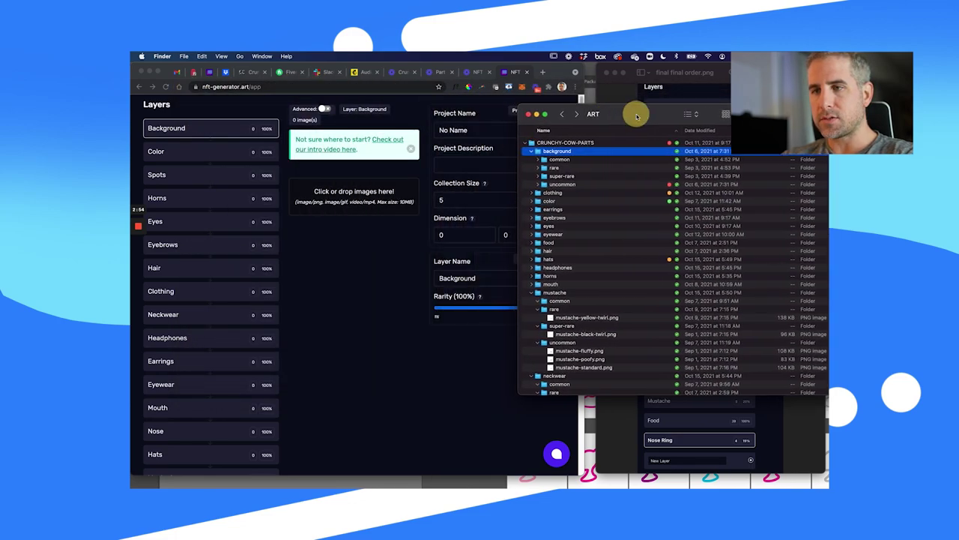
Step: Add all PNG files from background's common subfolder, aqua-greenish.png through yellow.png, to the Background layer
click(539, 159)
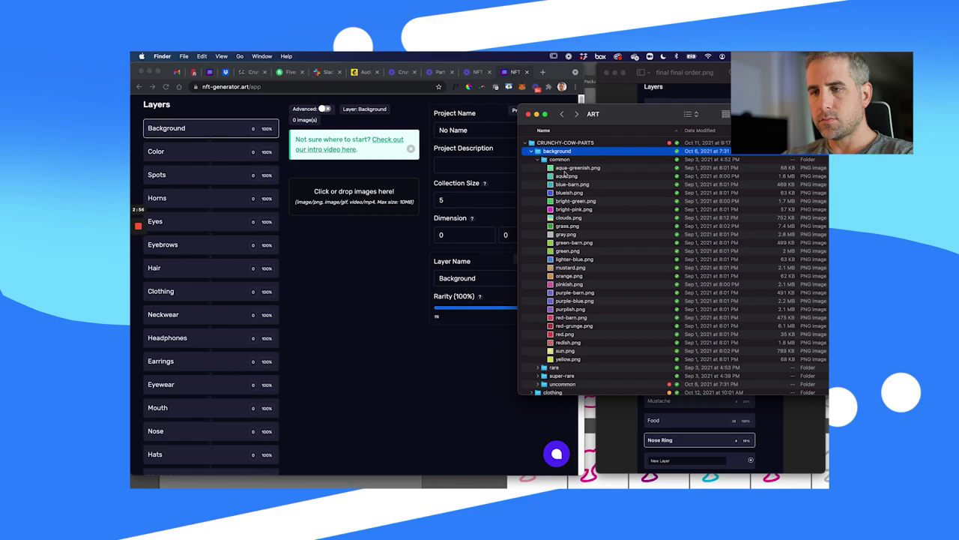
click(566, 170)
shift+click(564, 359)
drag(551, 169, 364, 203)
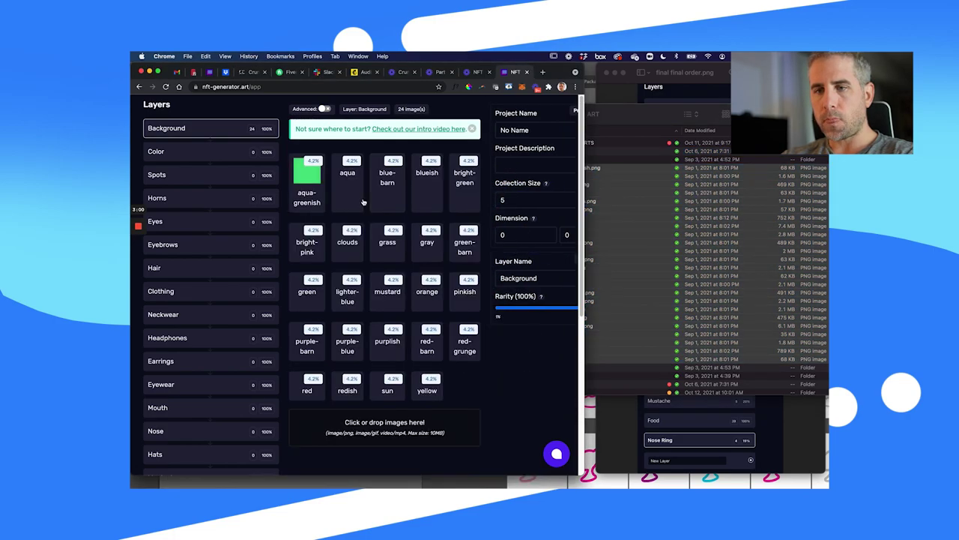
scroll(375, 195, down, 3)
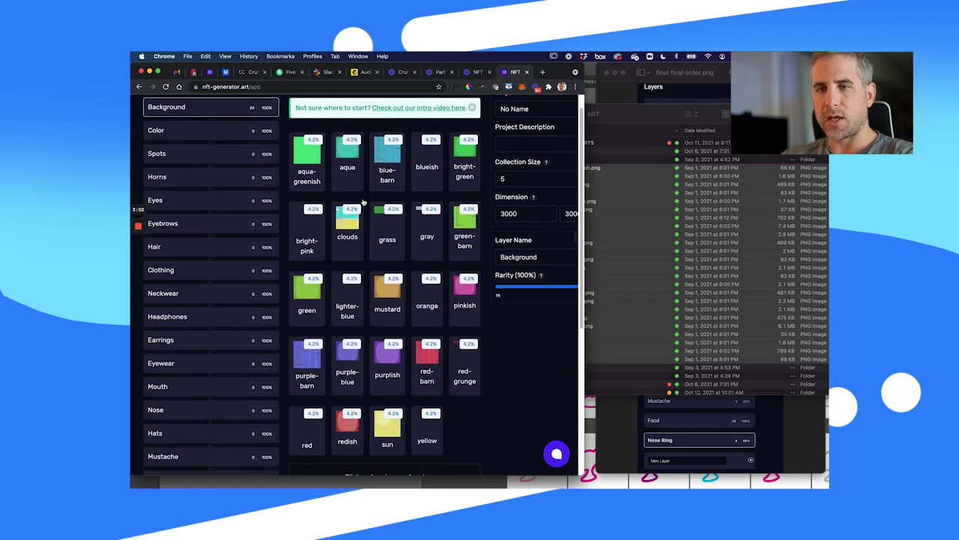
scroll(405, 180, up, 2)
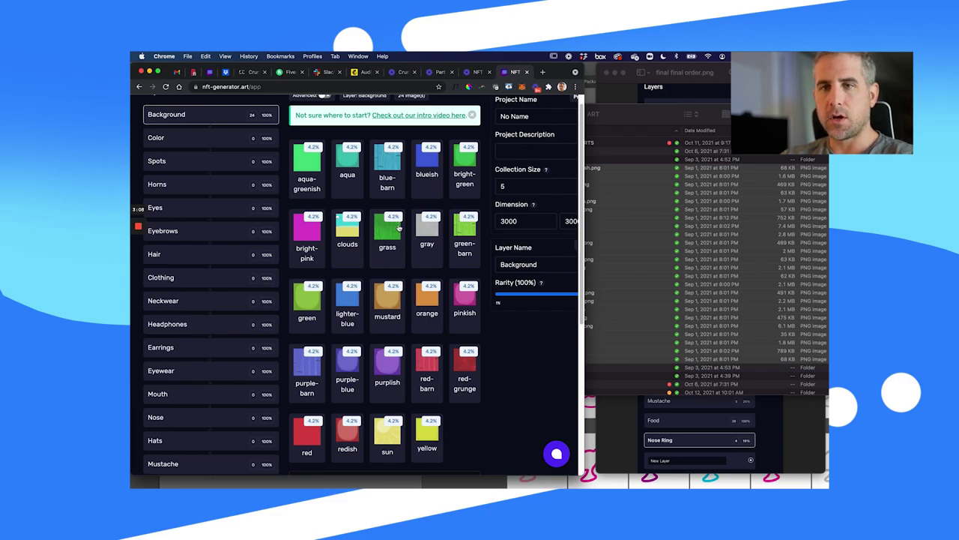
Step: Widen the Chrome window to show the Background layer's images alongside the project and layer settings in full
click(206, 113)
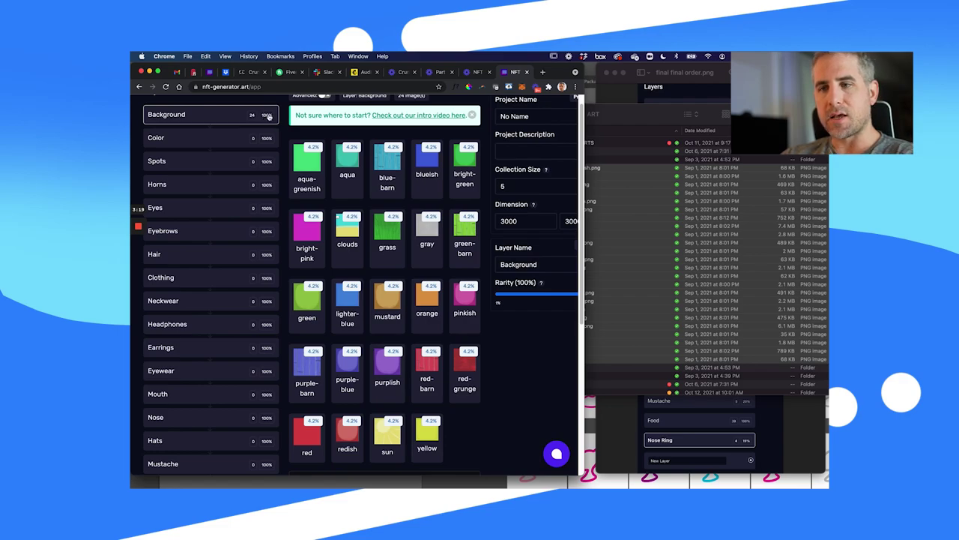
click(210, 113)
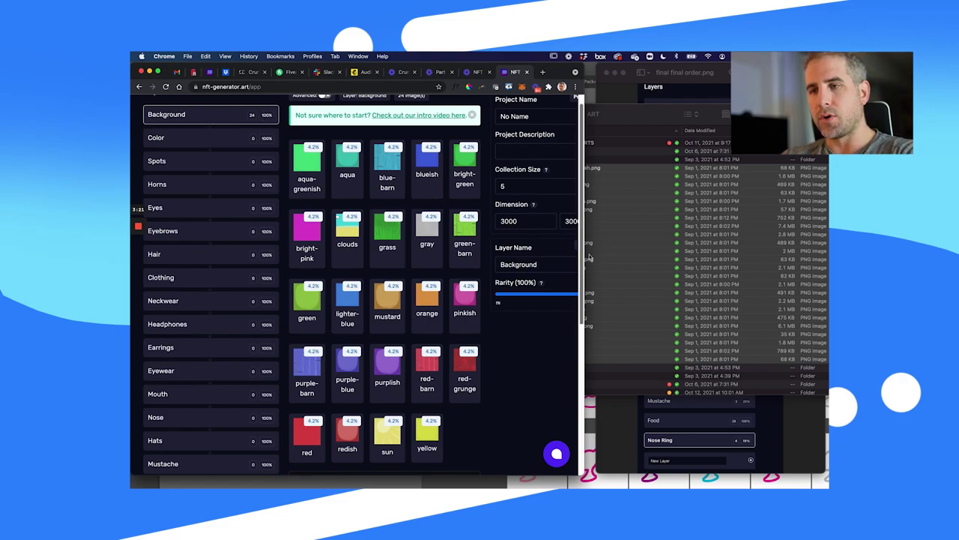
drag(590, 257, 731, 255)
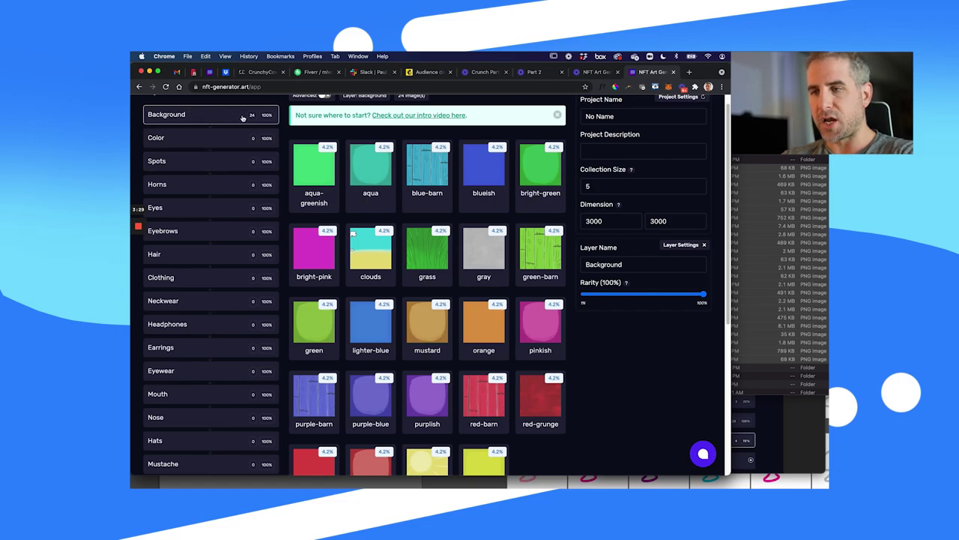
drag(657, 295, 727, 301)
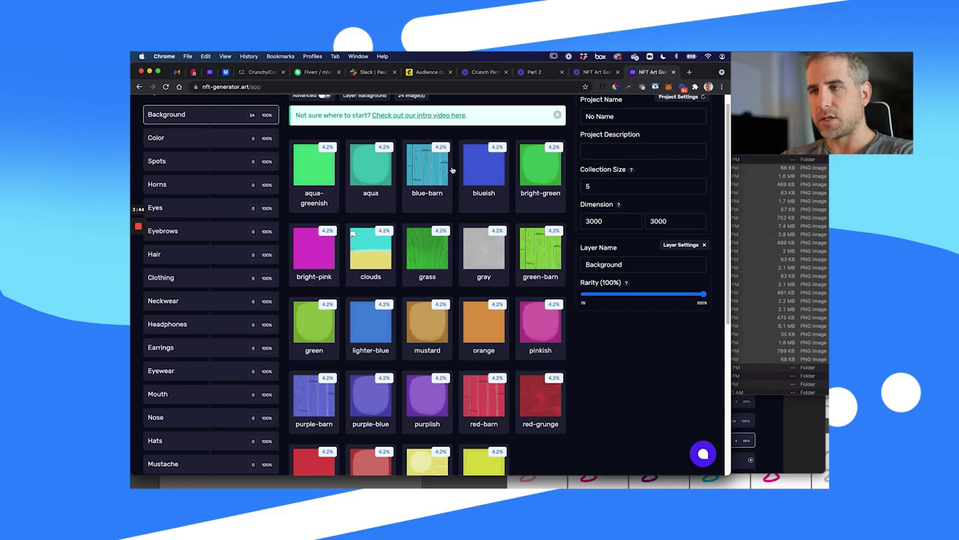
Step: Switch to Finder, collapse background's common subfolder and expand its rare subfolder
key(super+Tab)
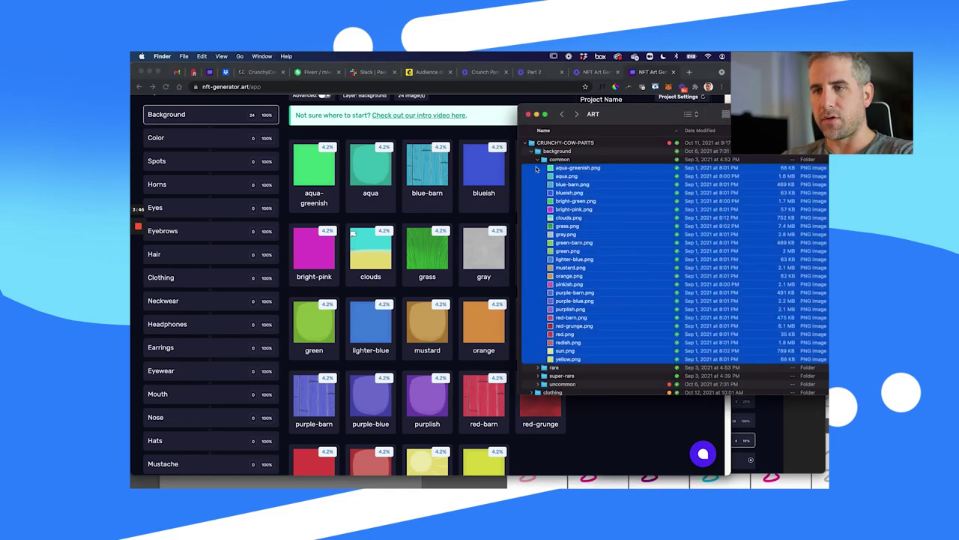
click(540, 160)
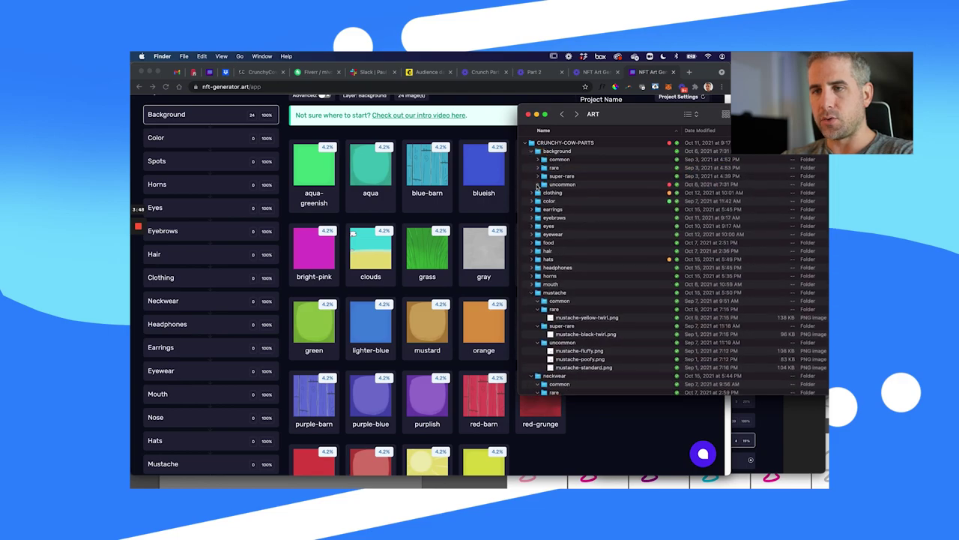
click(537, 184)
click(538, 184)
click(538, 168)
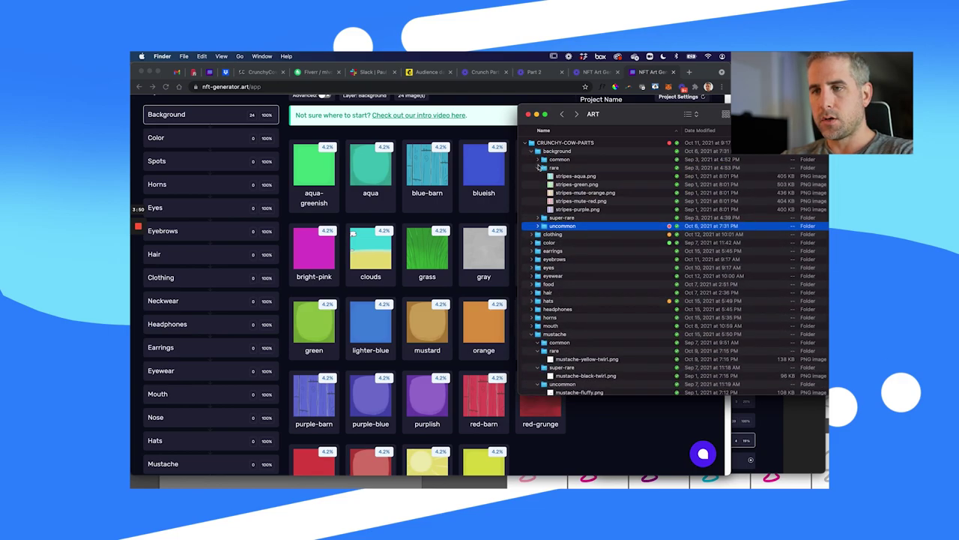
Step: Add stripes-aqua.png, stripes-green.png and stripes-mute-orange.png from the rare subfolder to the Background layer
click(573, 176)
shift+click(584, 193)
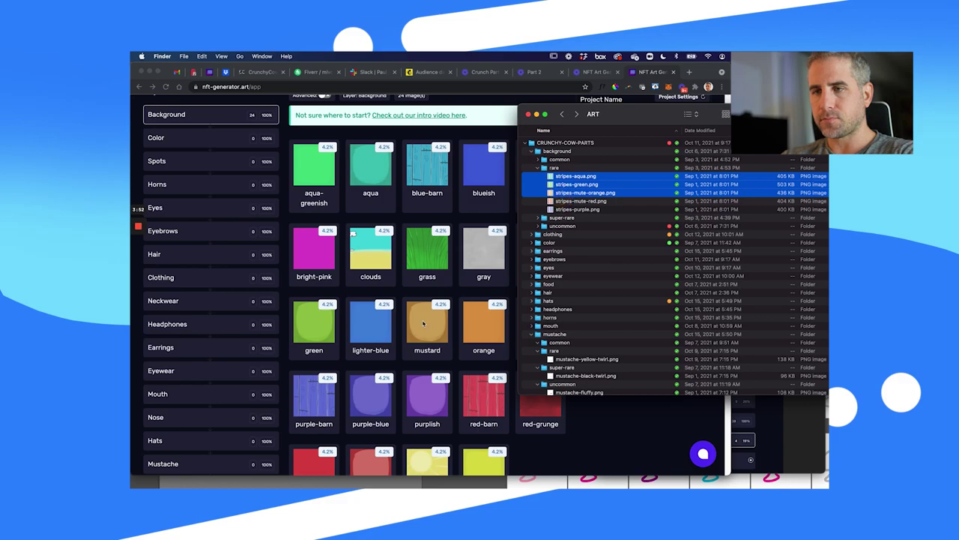
scroll(424, 324, down, 5)
drag(551, 180, 422, 392)
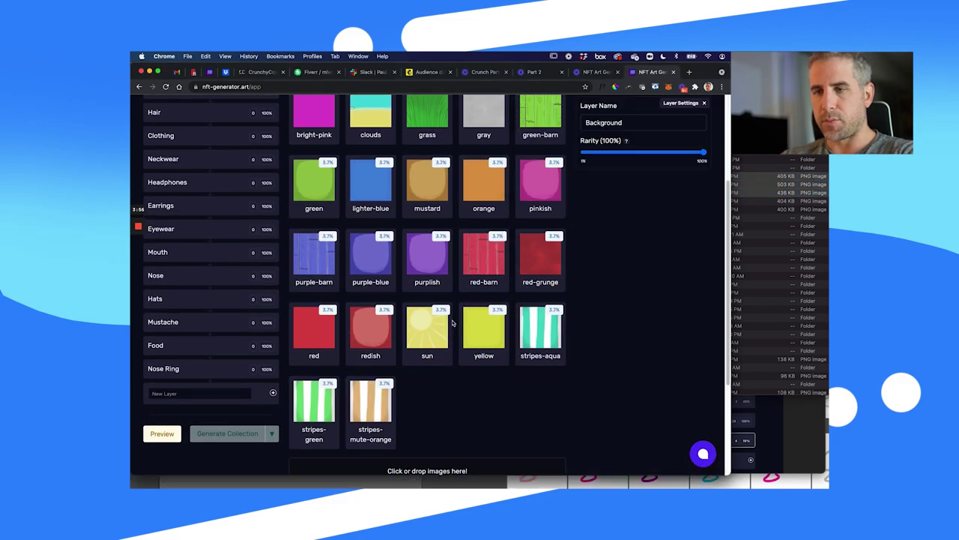
Step: Look at the file settings of the three striped backgrounds and lower stripes-aqua's rarity to about 0.6%
click(545, 330)
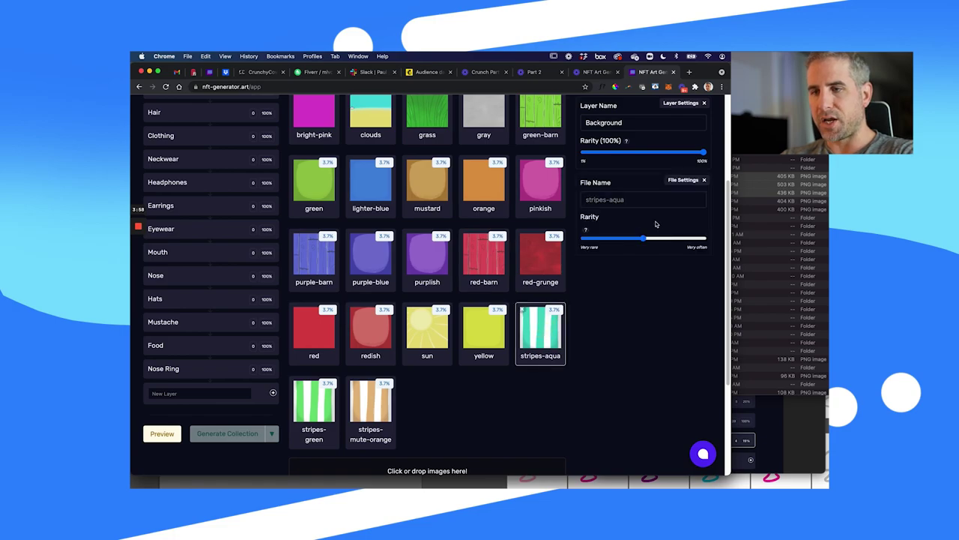
click(300, 399)
click(366, 406)
click(534, 345)
click(592, 239)
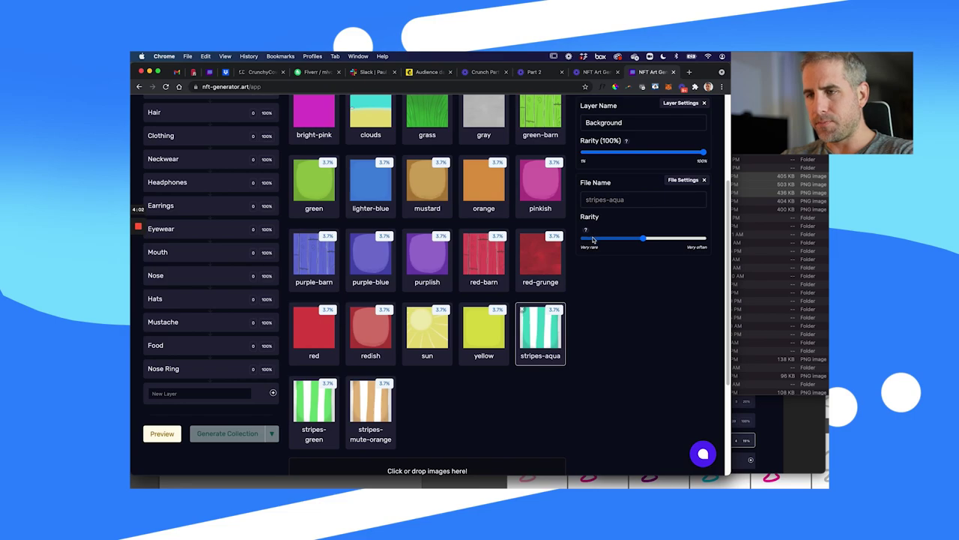
click(594, 242)
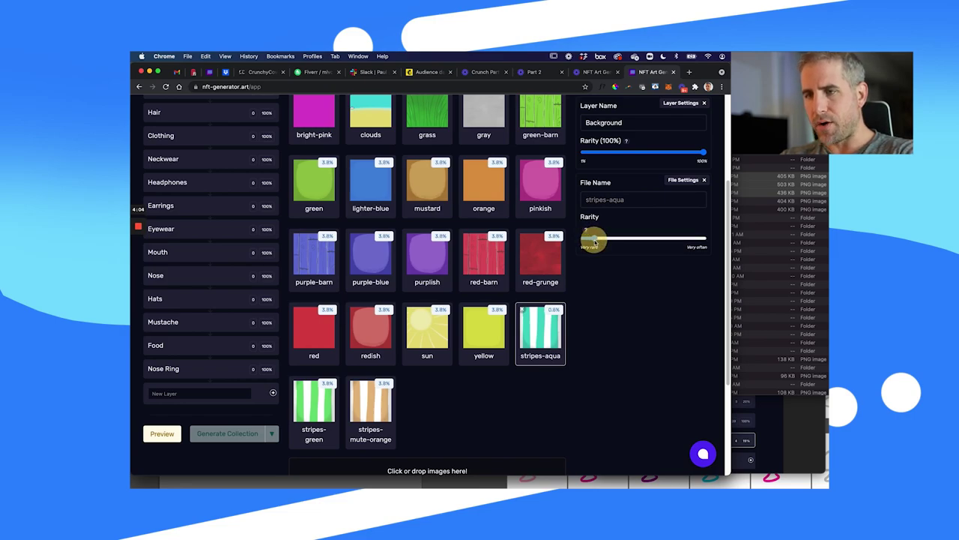
Step: Lower the rarity of stripes-green and stripes-mute-orange to about 0.8% each
click(326, 398)
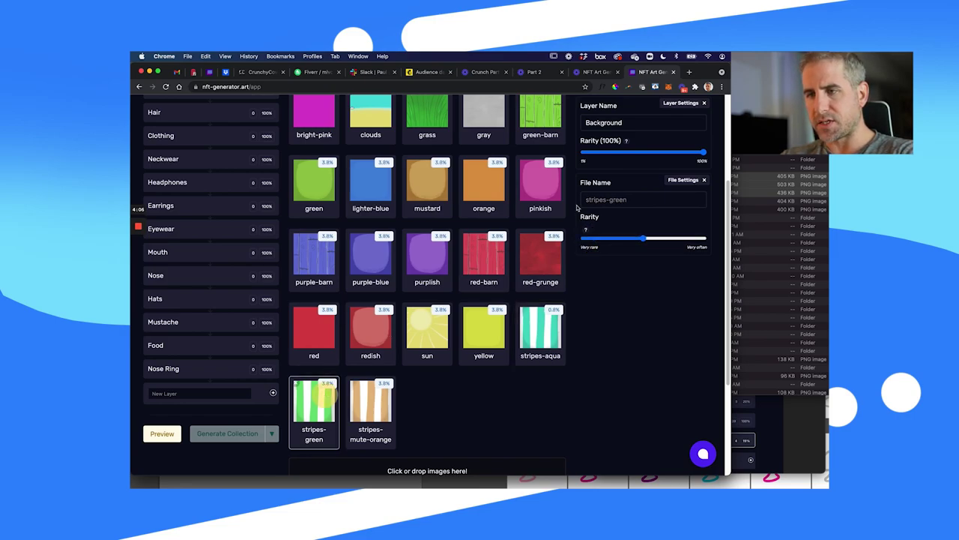
click(600, 238)
click(370, 402)
click(595, 239)
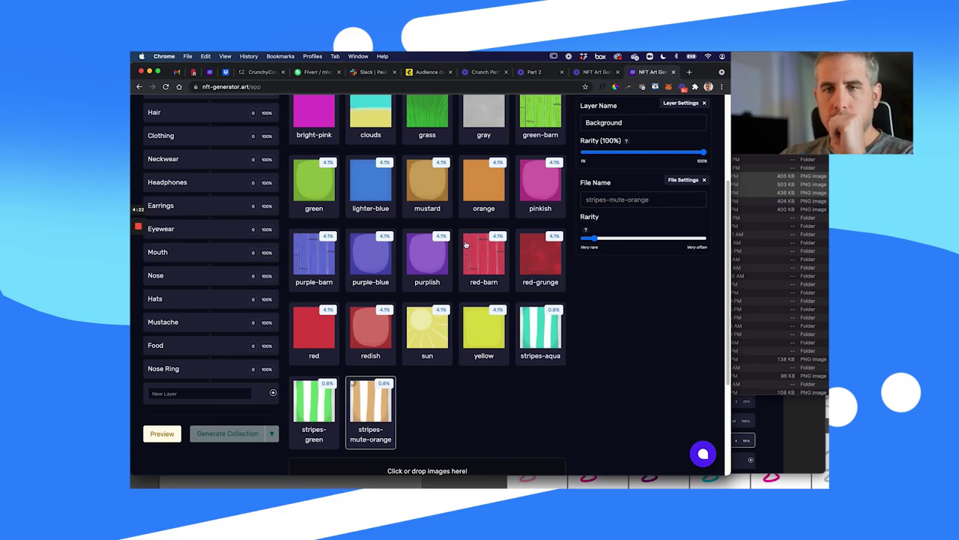
Step: Set the Spots layer's rarity to 40%
scroll(348, 154, up, 3)
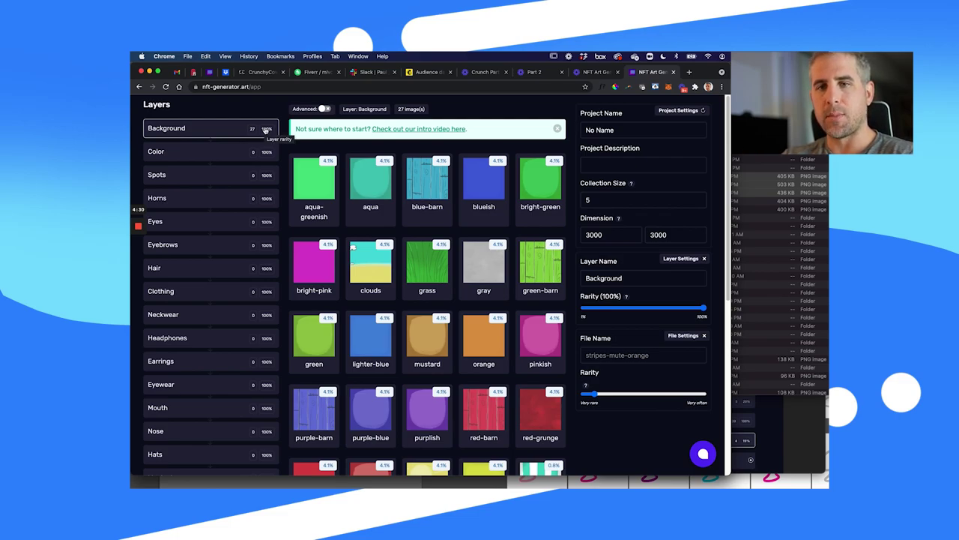
click(201, 175)
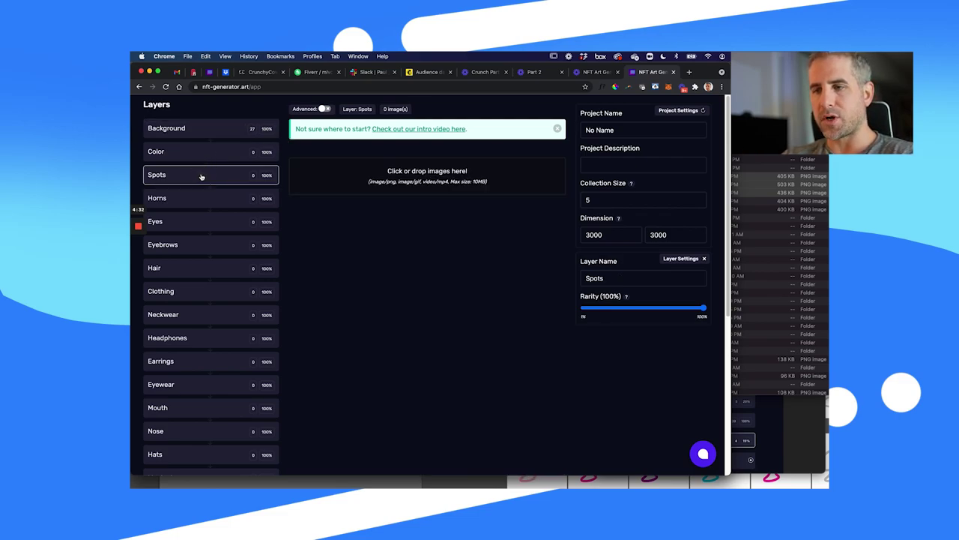
click(622, 309)
drag(621, 312, 632, 314)
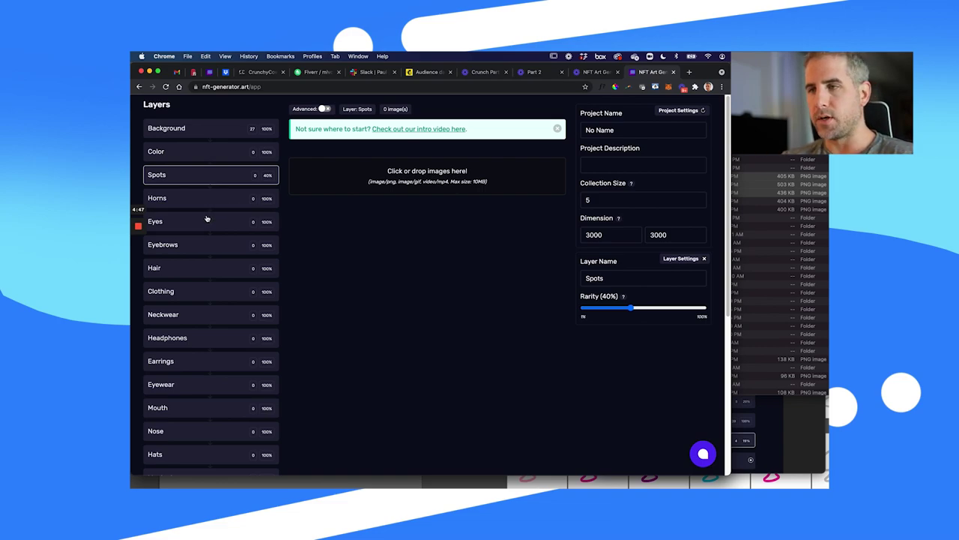
Step: Select the Color layer, switch to Finder, collapse the background folder in ART and open the color folder
click(169, 156)
key(super+Tab)
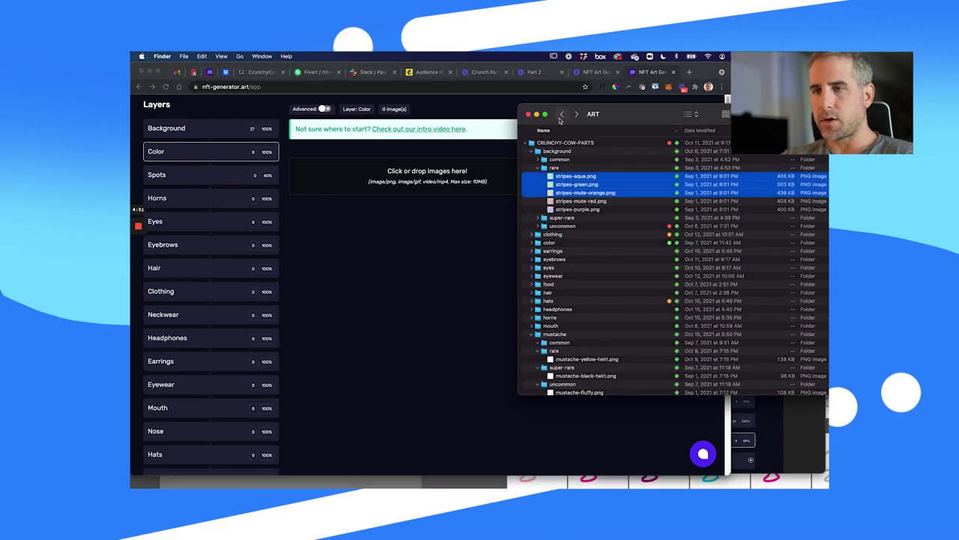
click(563, 114)
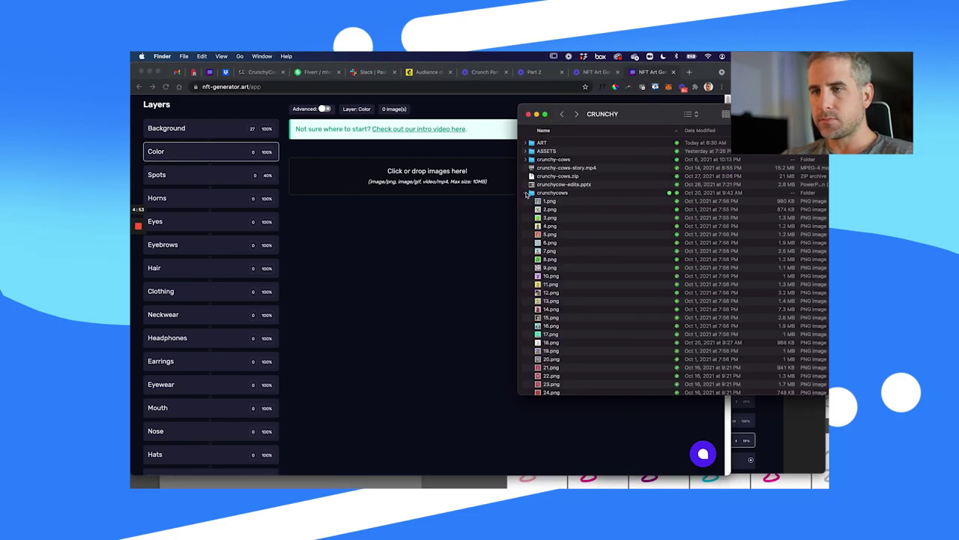
click(526, 193)
double_click(530, 142)
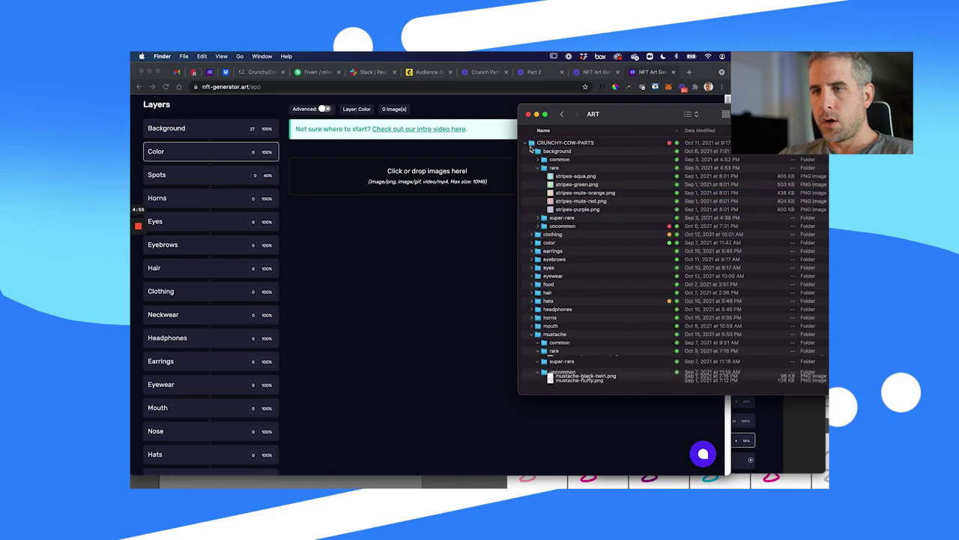
click(538, 168)
click(532, 151)
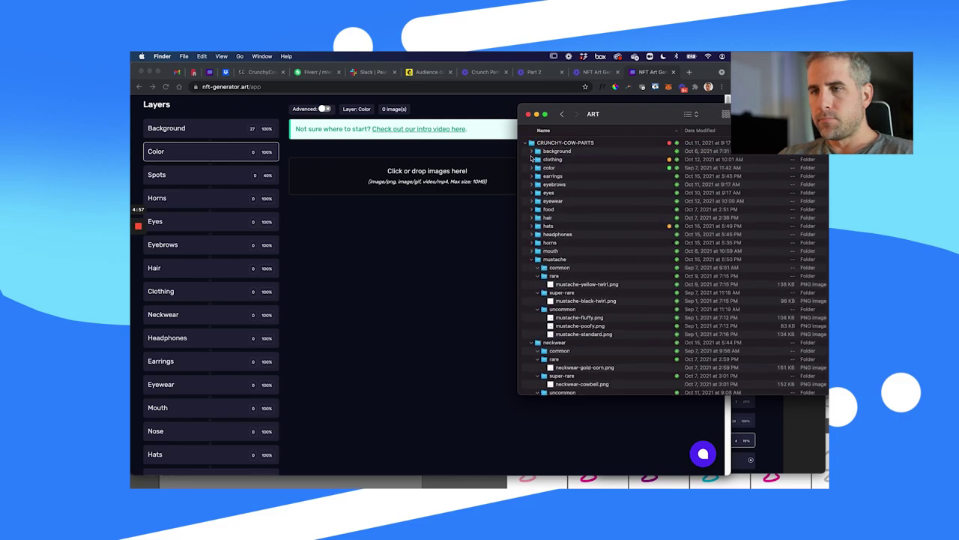
double_click(537, 168)
Step: Add every color PNG from the common, rare, super-rare and uncommon subfolders to the Color layer
click(540, 150)
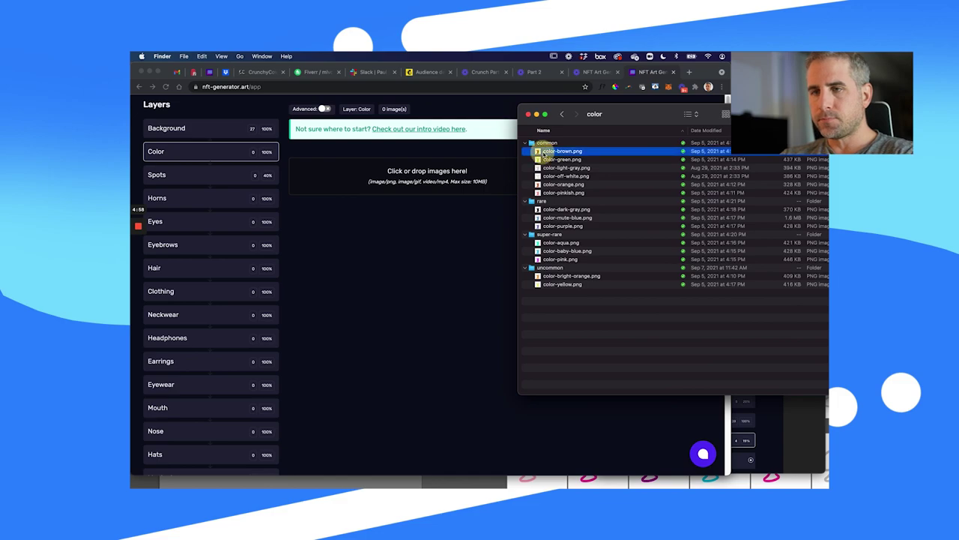
shift+click(549, 193)
super+click(551, 209)
super+click(551, 218)
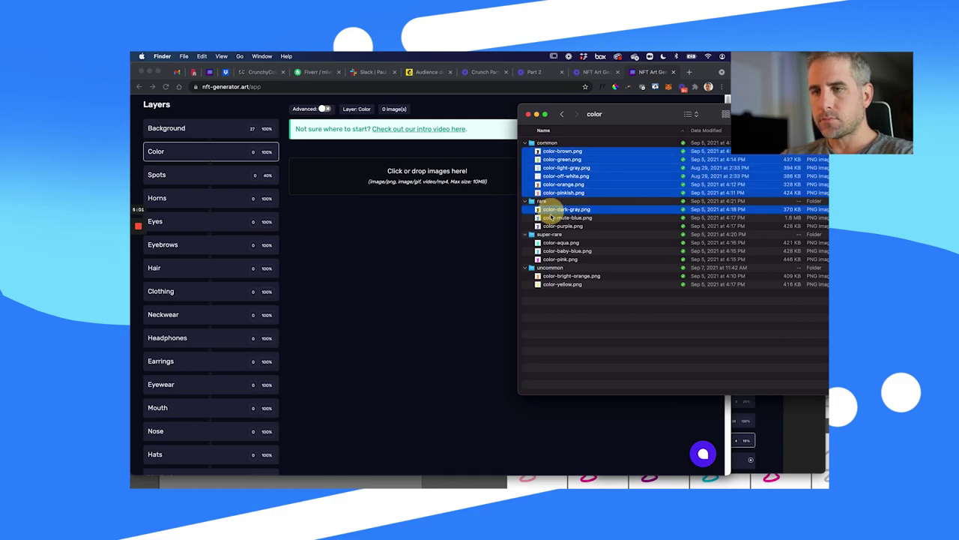
super+click(551, 225)
super+click(551, 242)
super+click(550, 250)
super+click(550, 258)
super+click(551, 275)
super+click(551, 284)
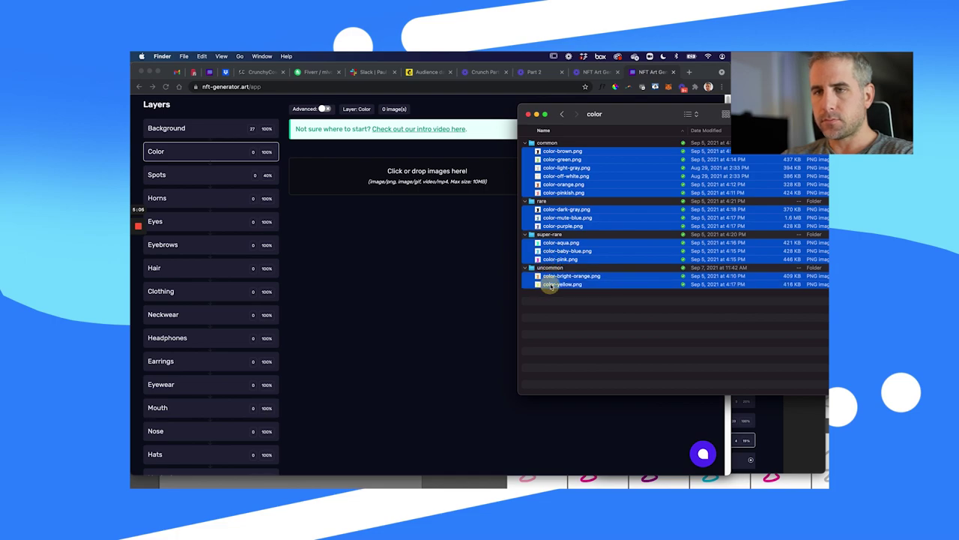
drag(538, 150, 430, 186)
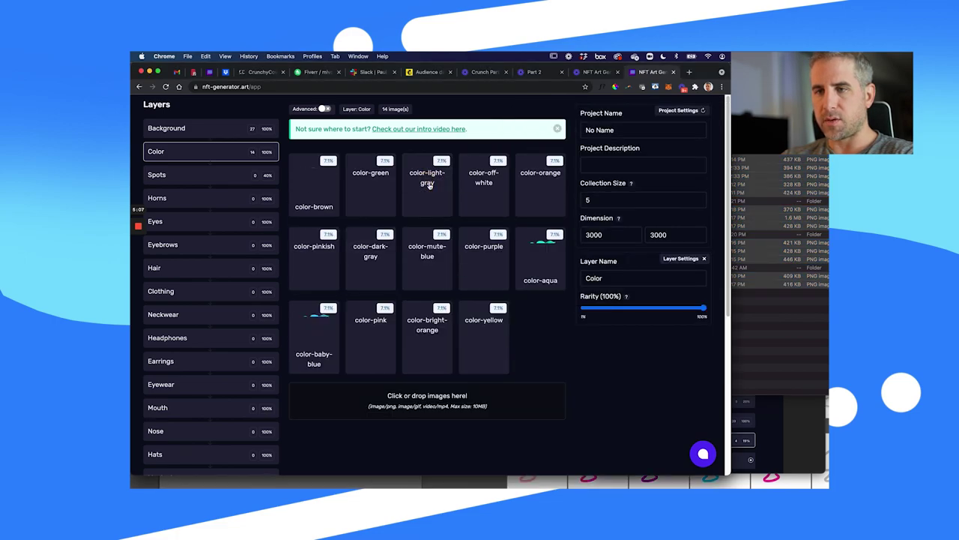
Step: Lower color-mute-blue's rarity in the Color layer to about 3.6%
click(440, 277)
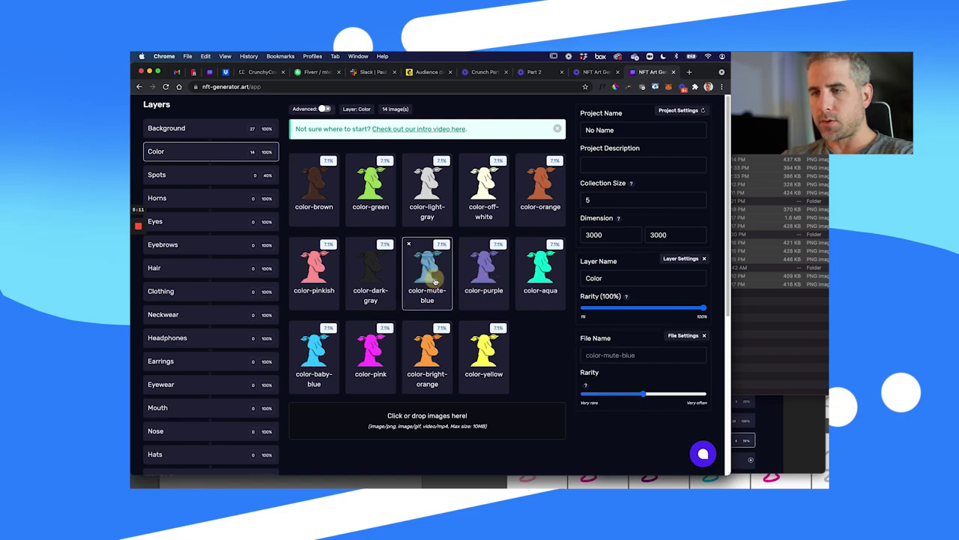
click(611, 395)
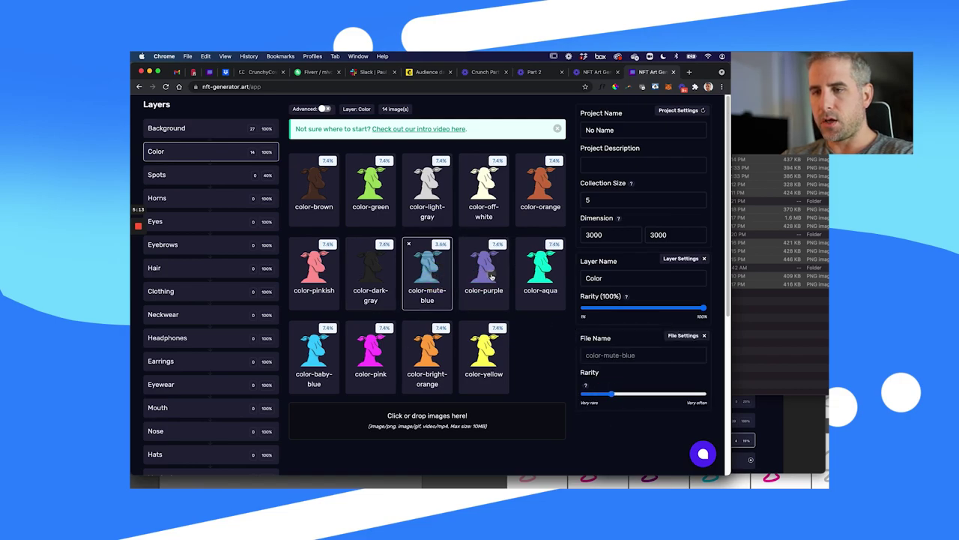
Step: Lower rarity in the Color layer to about 5% for color-purple and color-aqua, and about 1.8% for color-baby-blue, color-pink, color-bright-orange and color-yellow
click(612, 395)
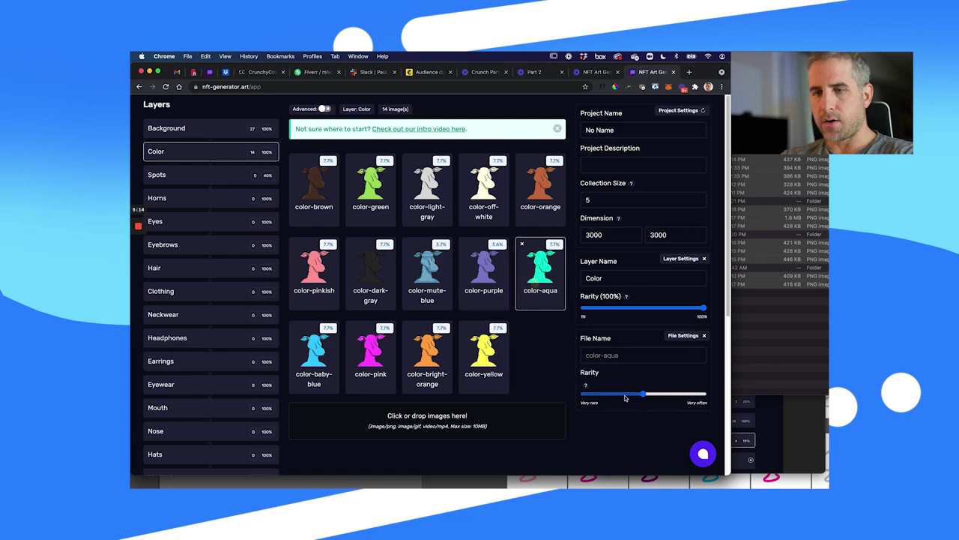
click(612, 395)
click(589, 395)
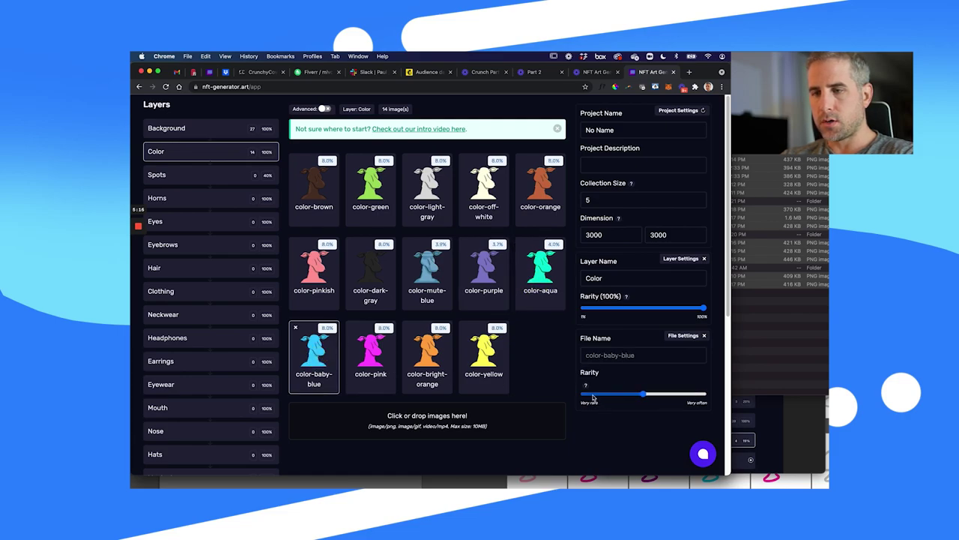
click(380, 372)
click(592, 395)
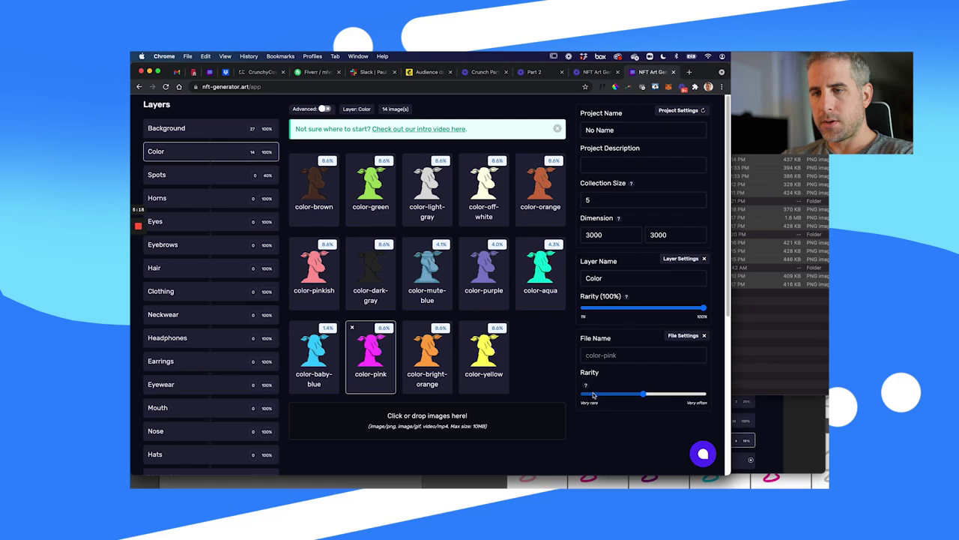
click(429, 360)
click(592, 396)
click(483, 358)
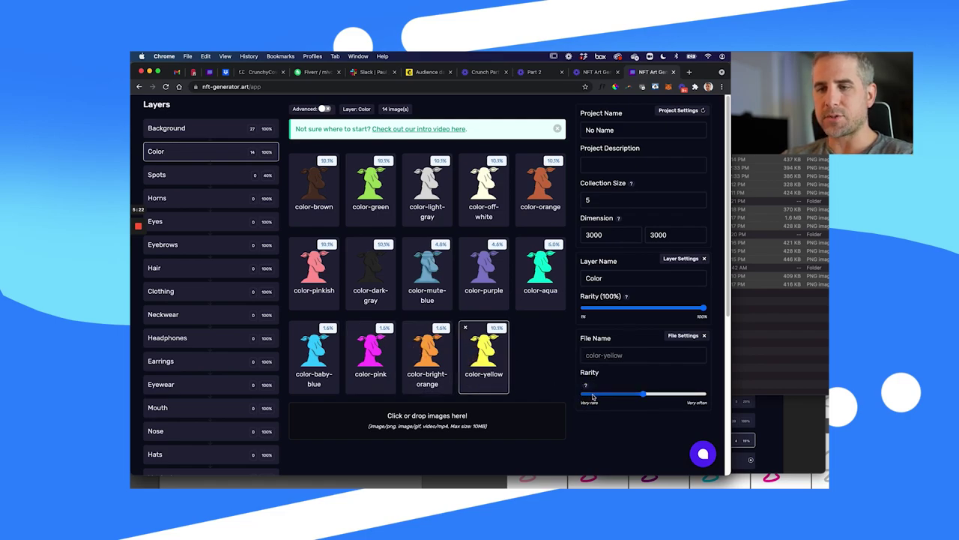
click(592, 395)
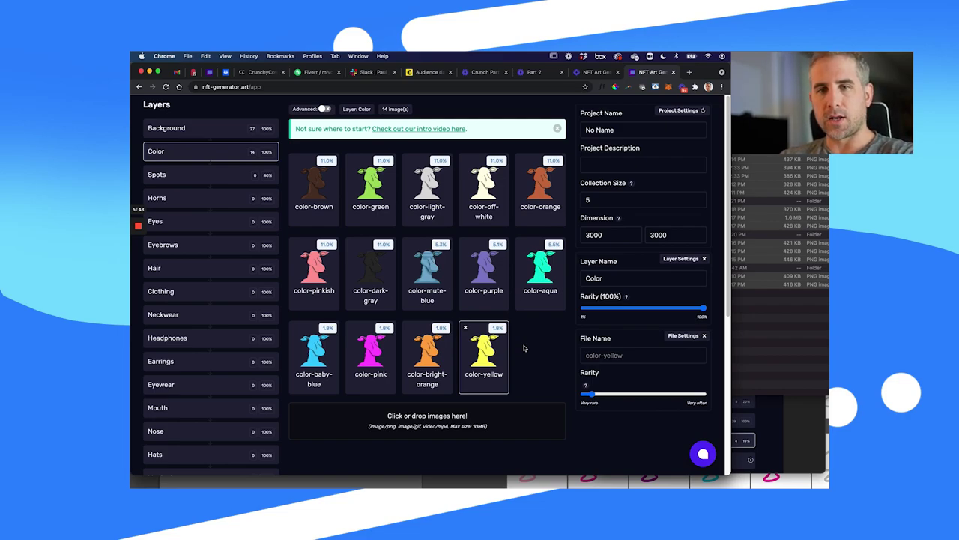
Step: Review the Spots, Horns, Background and Color layers and look through the rest of the layer list
click(191, 177)
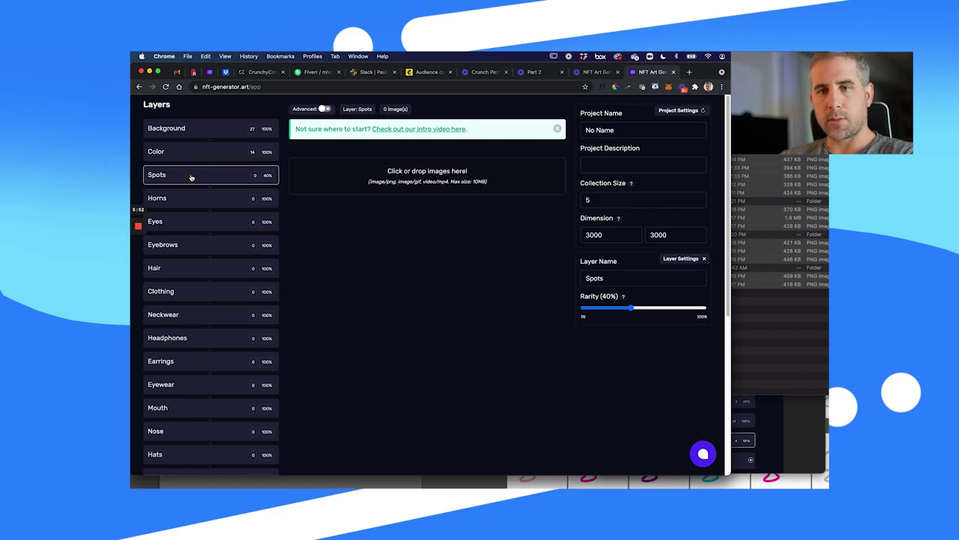
click(206, 204)
click(204, 177)
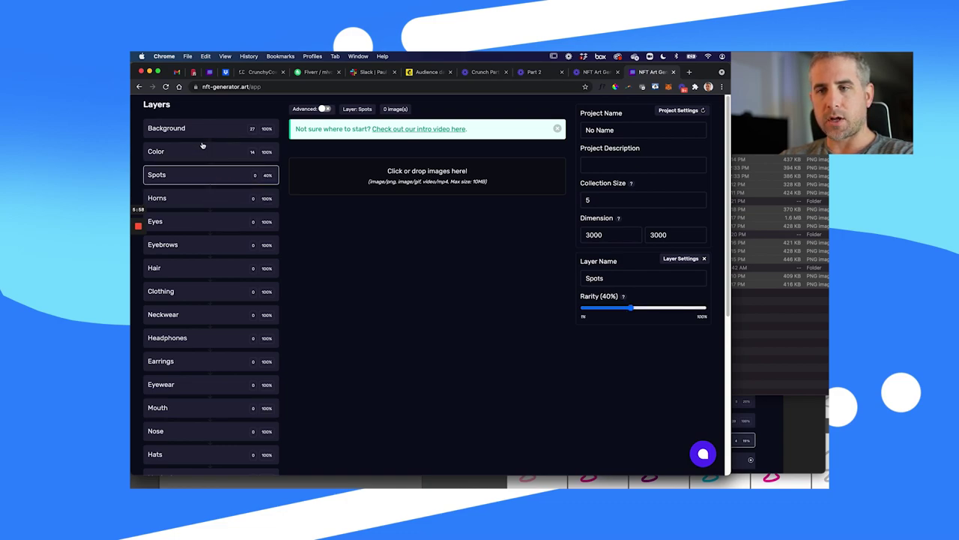
click(203, 133)
click(198, 152)
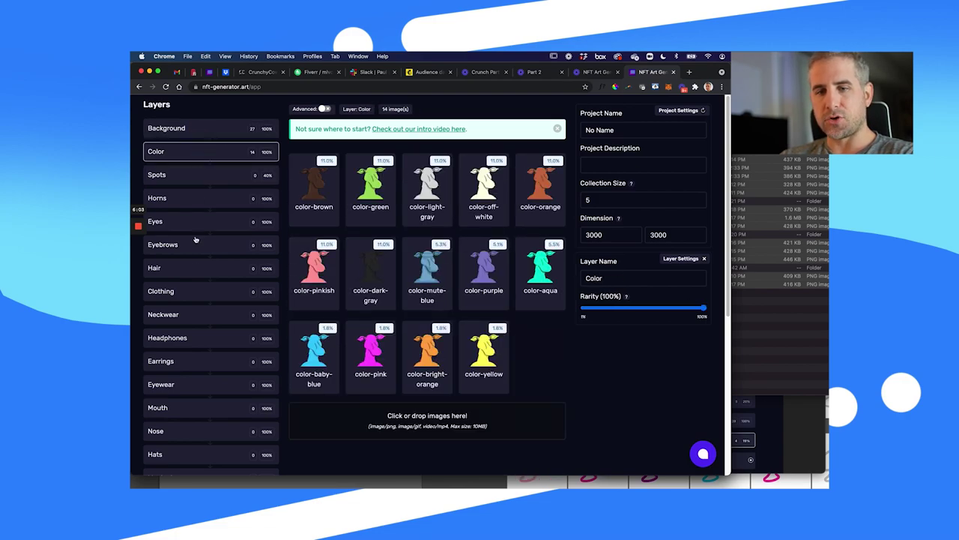
scroll(202, 413, down, 1)
scroll(202, 414, down, 3)
scroll(210, 225, up, 3)
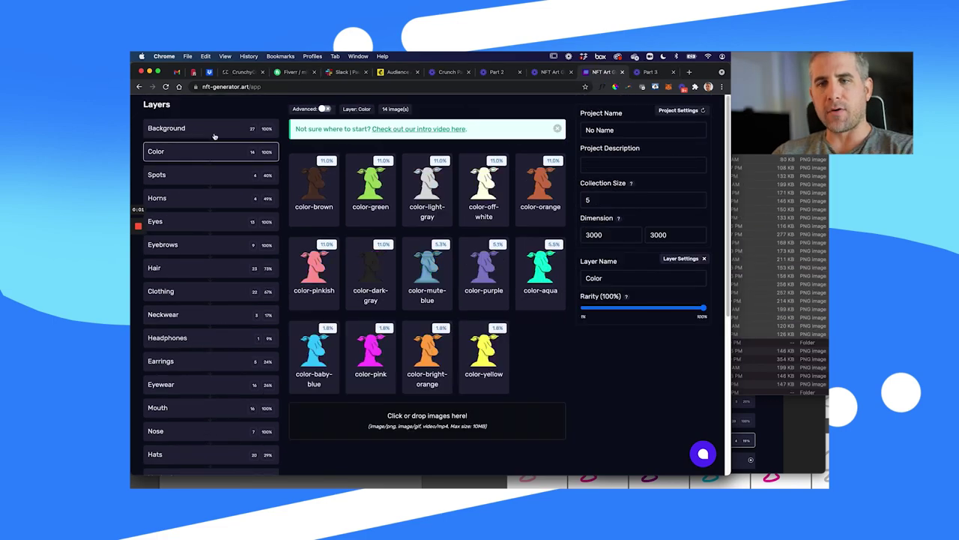
Step: Examine the uploaded images and rarities of the Background, Color, Spots, Horns, Eyes and Eyebrows layers
click(211, 128)
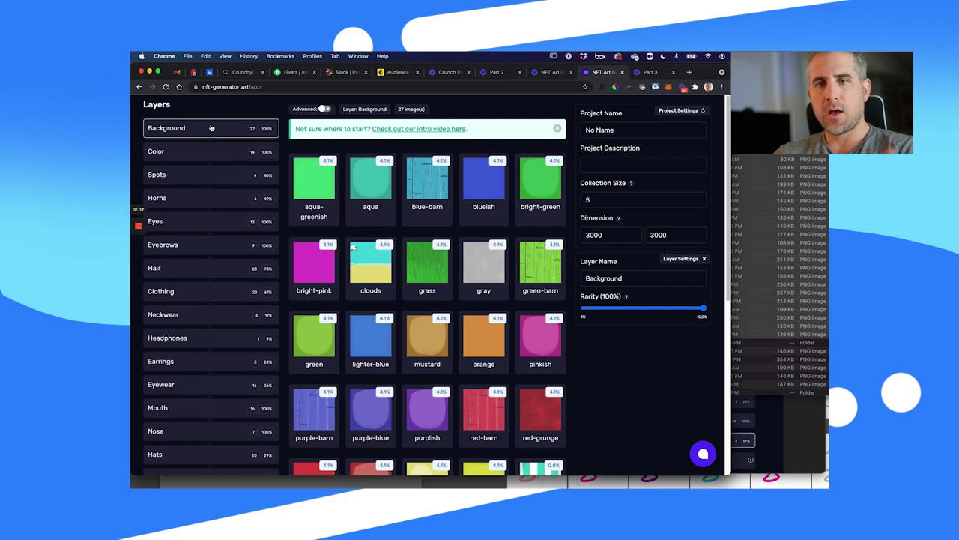
click(202, 151)
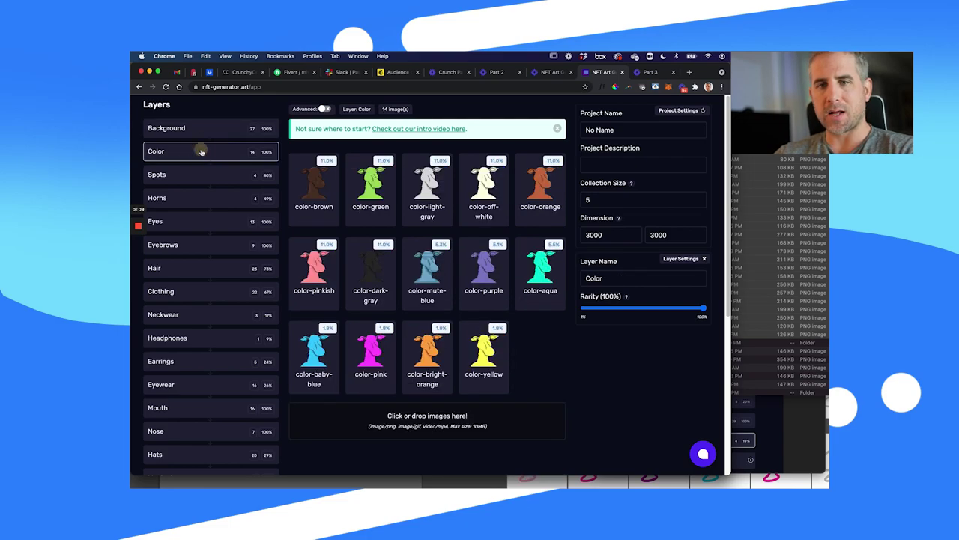
click(189, 179)
click(188, 199)
click(189, 221)
click(190, 246)
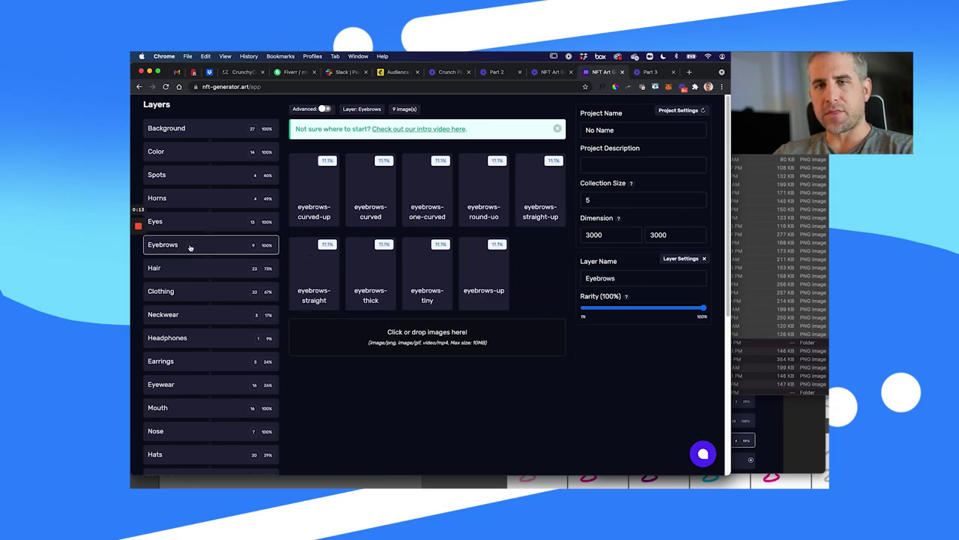
click(231, 131)
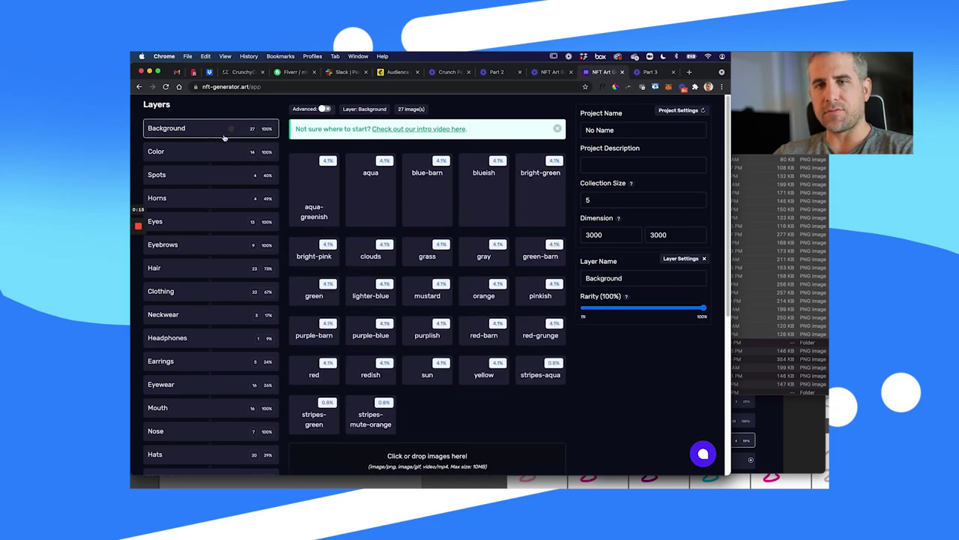
click(207, 151)
click(207, 203)
click(200, 220)
click(202, 245)
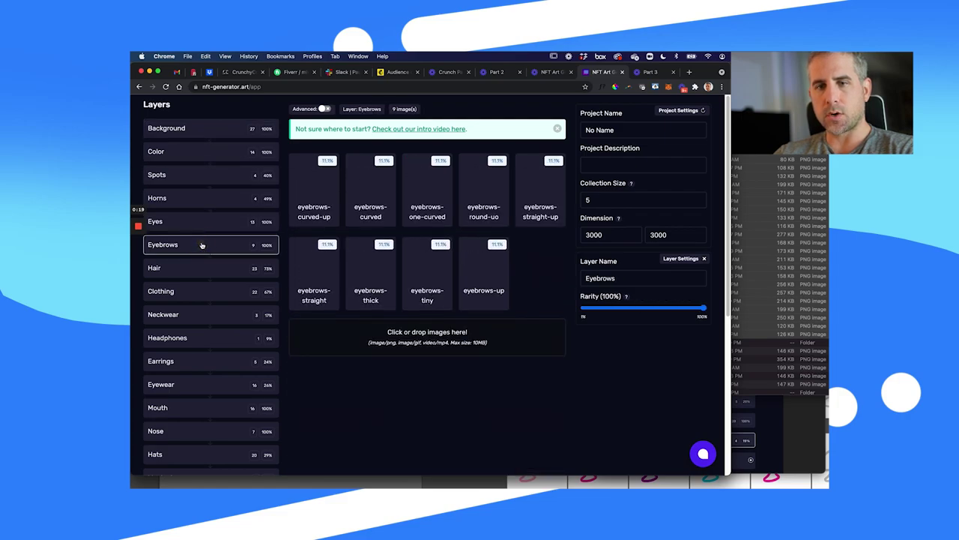
Step: Examine the images and layer rarities of Hair, Clothing, Neckwear, Headphones and Earrings
click(199, 267)
click(199, 292)
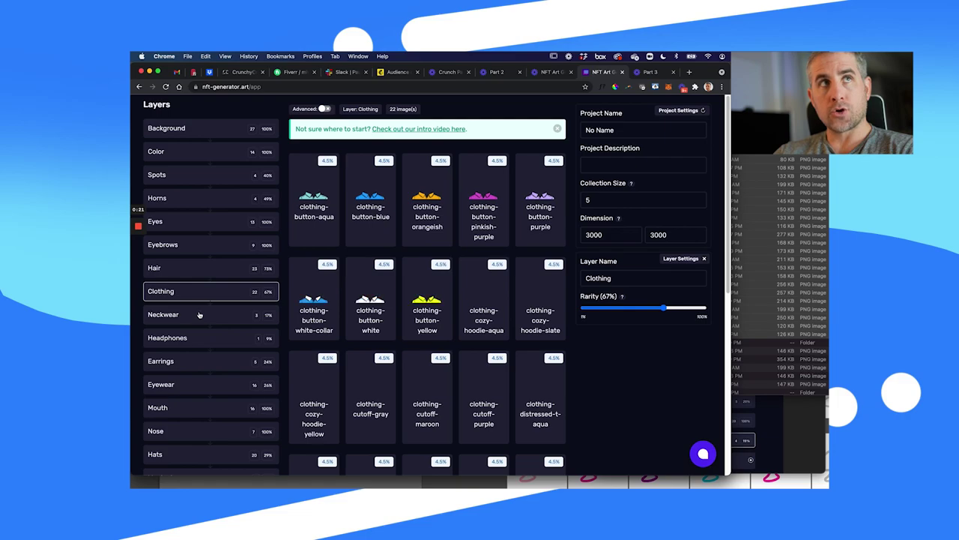
click(199, 315)
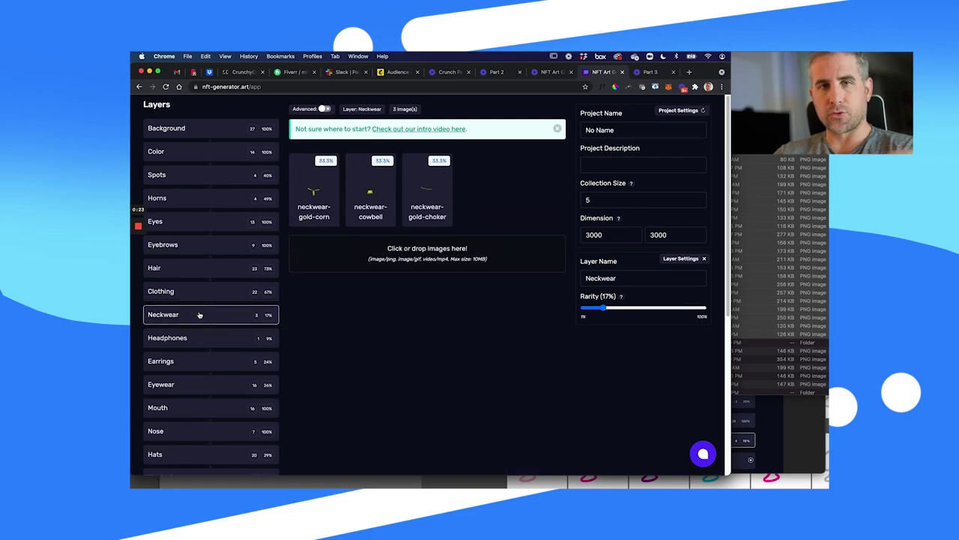
click(199, 337)
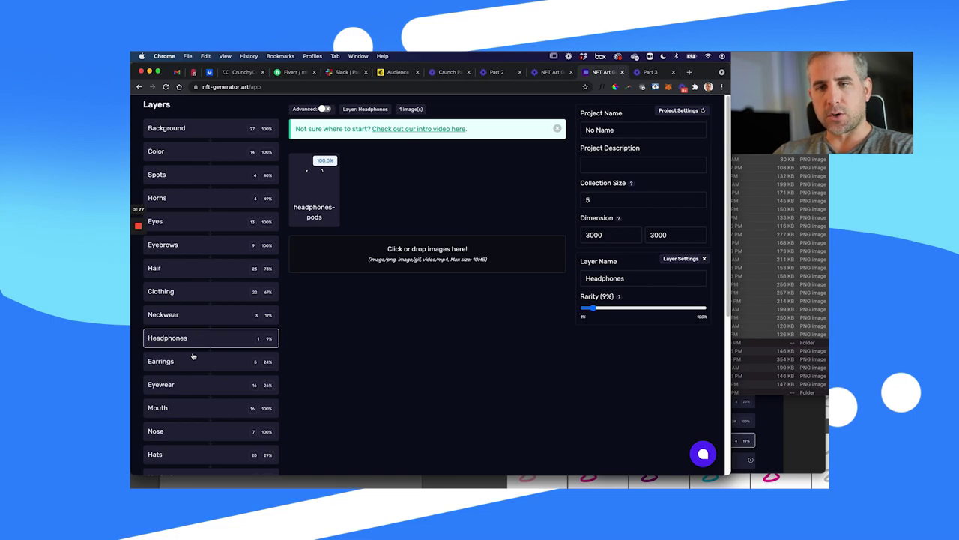
double_click(192, 358)
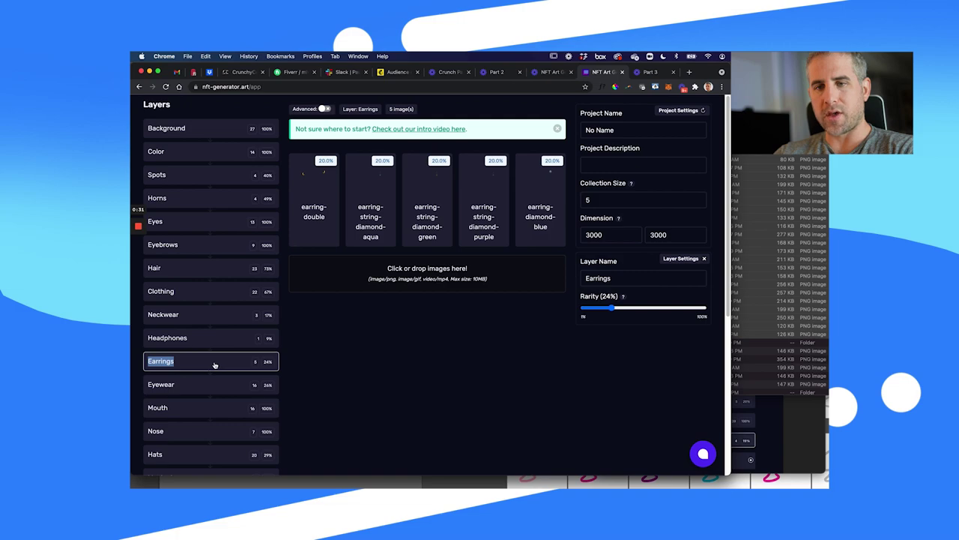
click(327, 354)
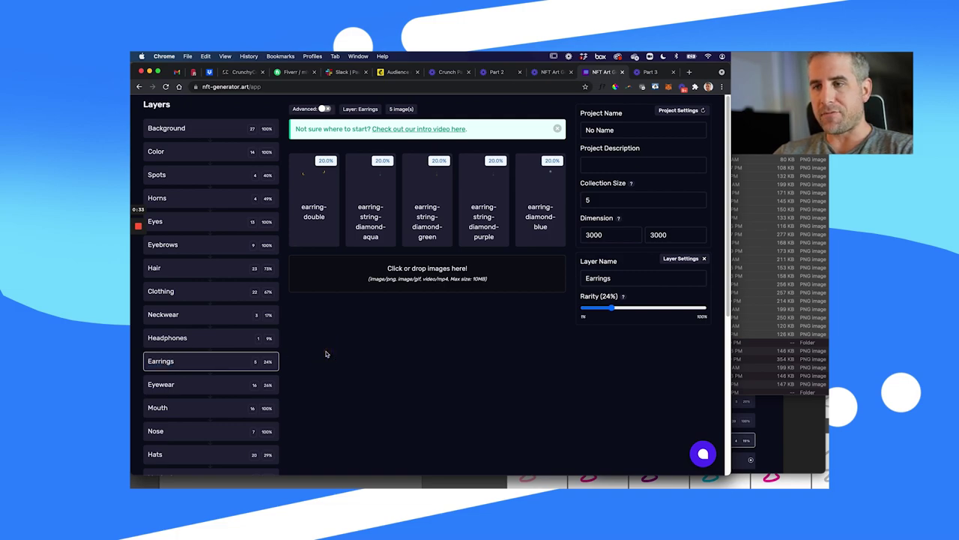
Step: Set the collection size to 9999 and name the project Crunchy Cows
click(600, 236)
click(589, 199)
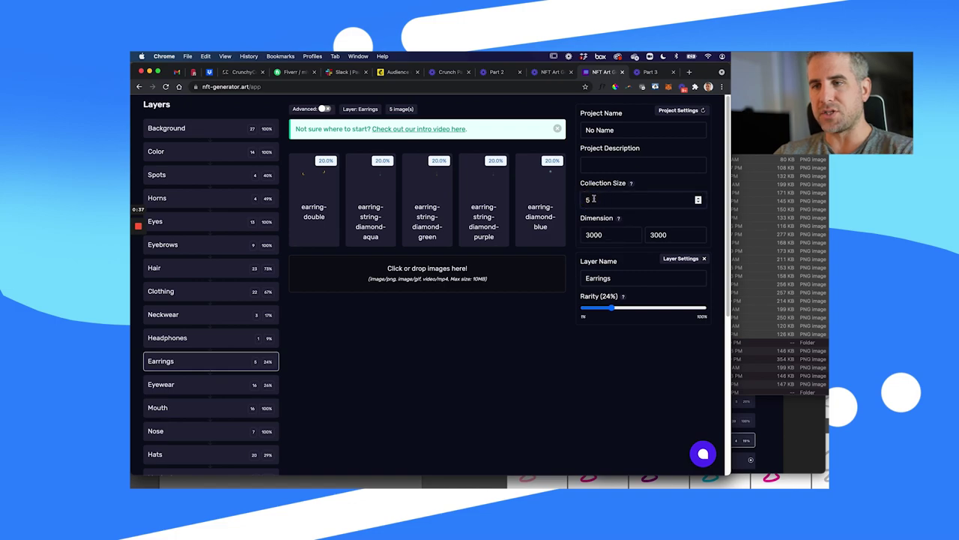
key(BackSpace)
text(9999)
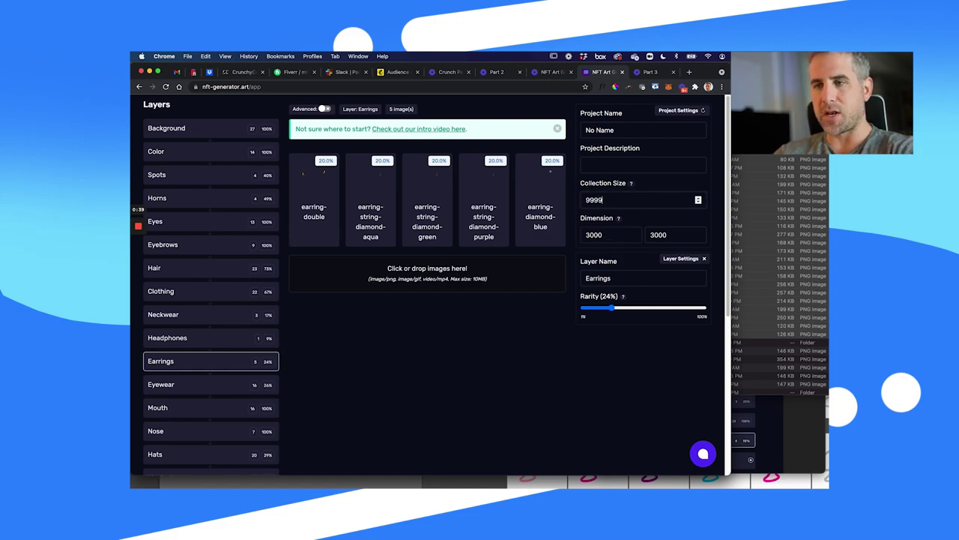
click(501, 359)
drag(614, 130, 578, 129)
text(Crunchy Cows)
Step: Enter "9,999 Cows chowing down on the Ethereum blockchain" as the project description
click(592, 161)
text(9,999)
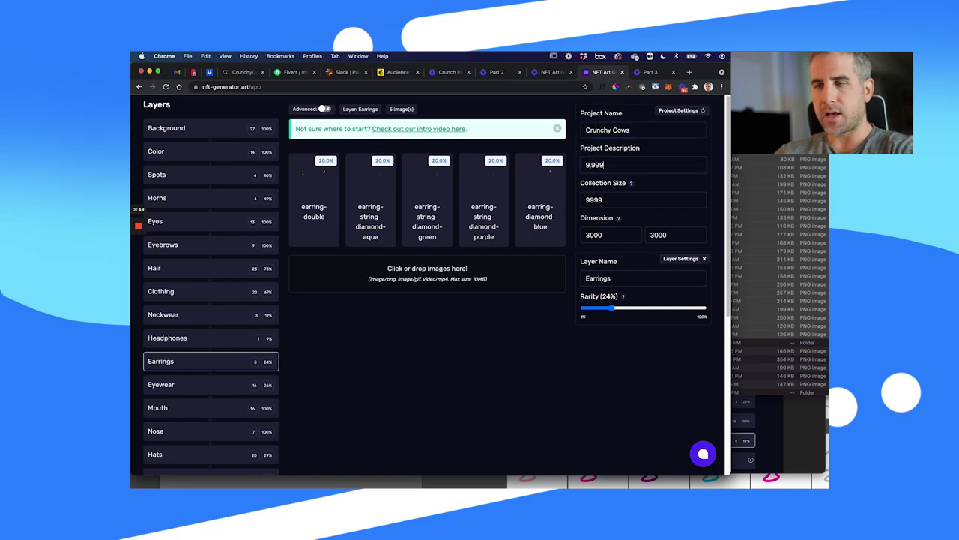
text( Cows)
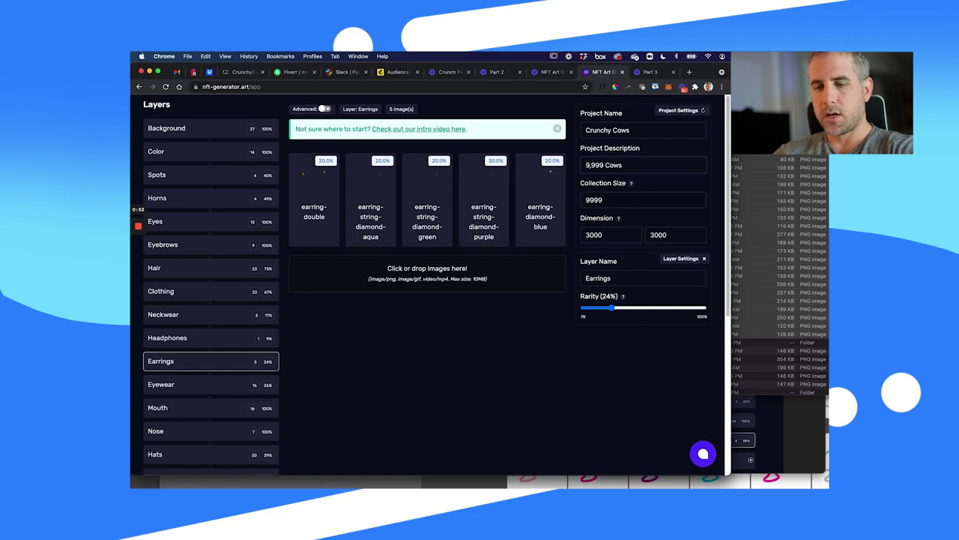
text( chowing doqwn)
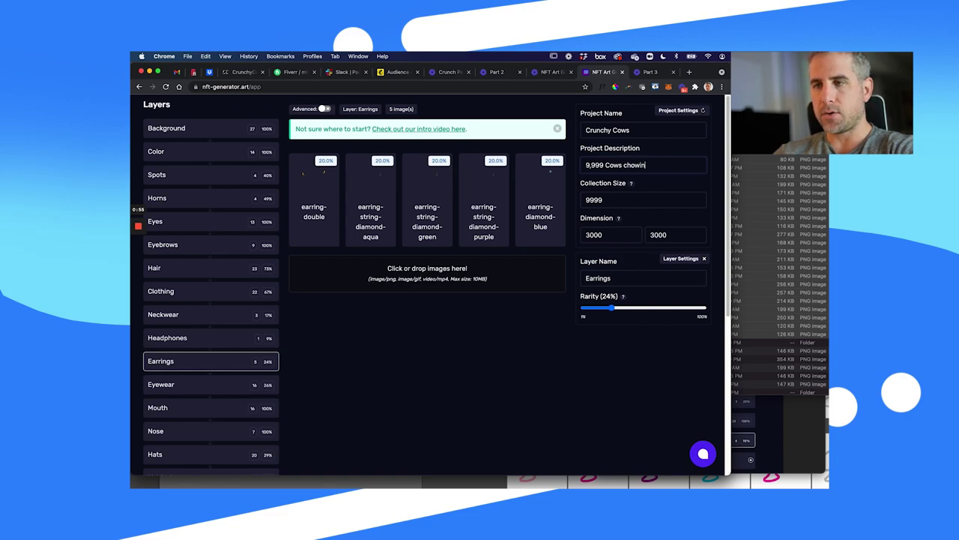
key(BackSpace)
key(BackSpace)
key(BackSpace)
key(BackSpace)
text(wn)
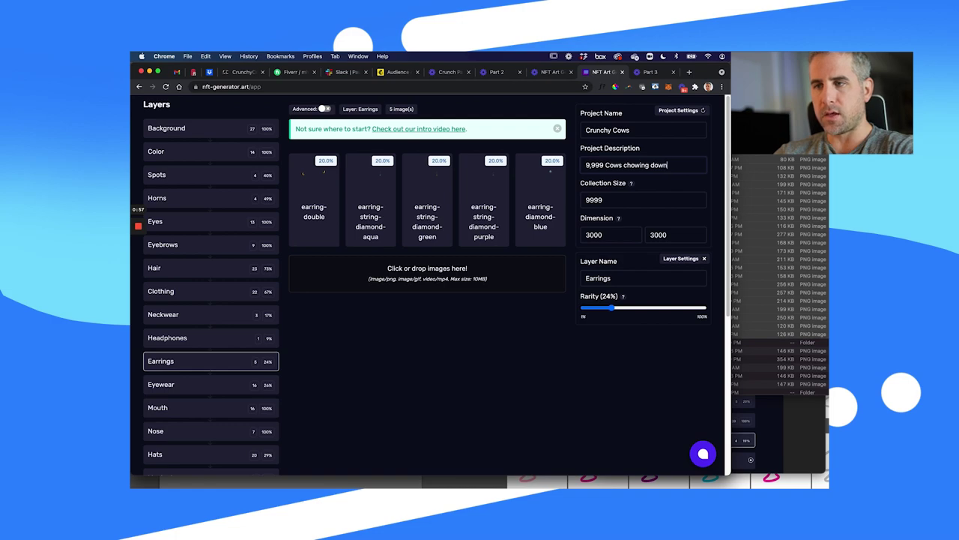
text( on rhhe )
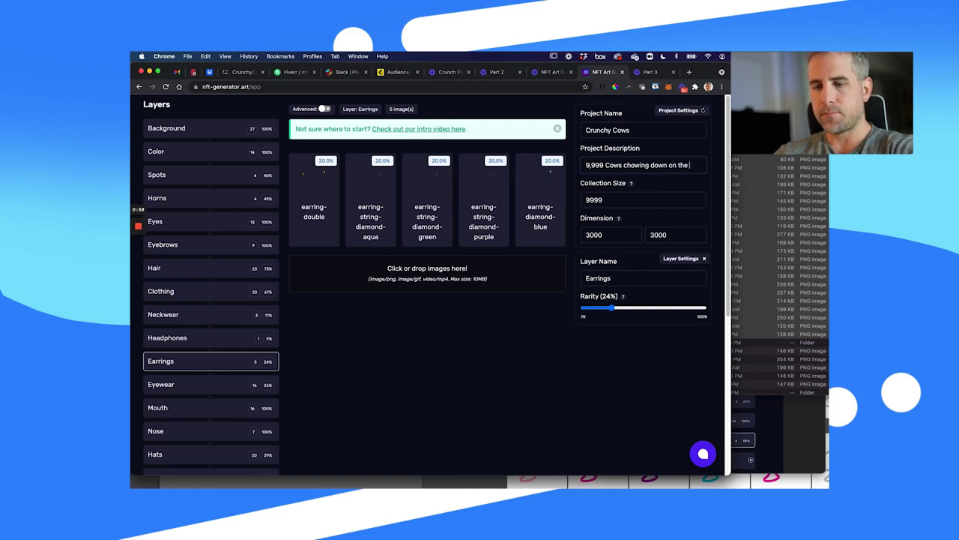
text(Ethereum b)
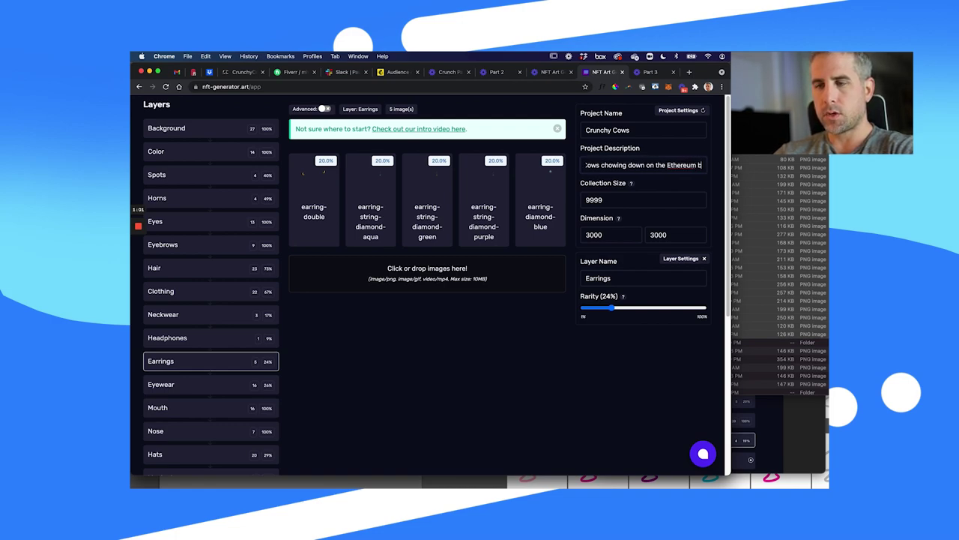
text(lockchain)
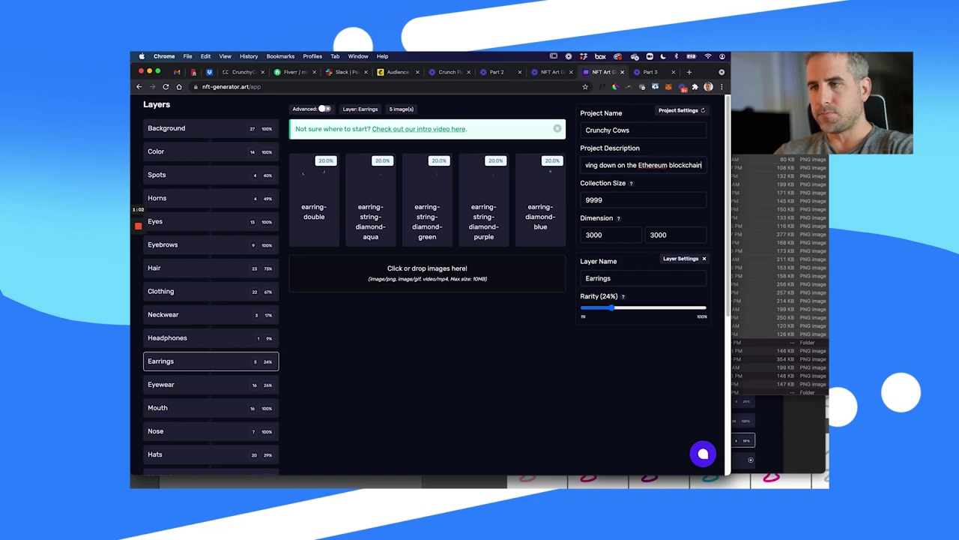
Step: Read through the full project description and check the project name
click(582, 166)
drag(613, 165, 569, 166)
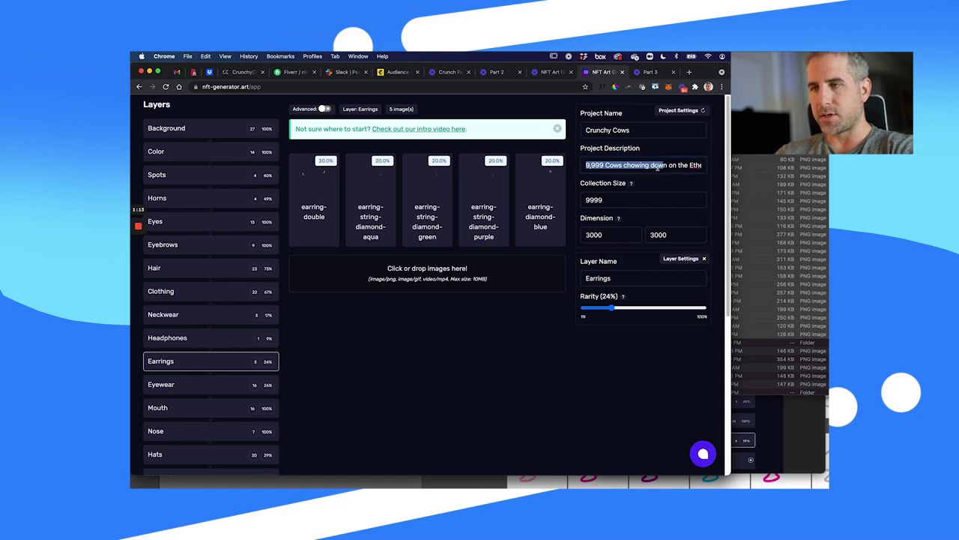
drag(674, 165, 708, 168)
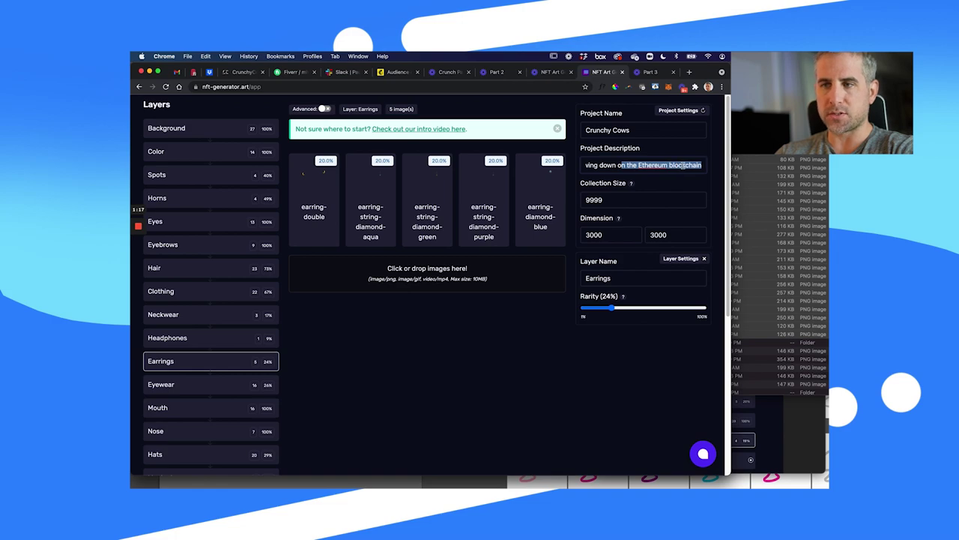
click(634, 131)
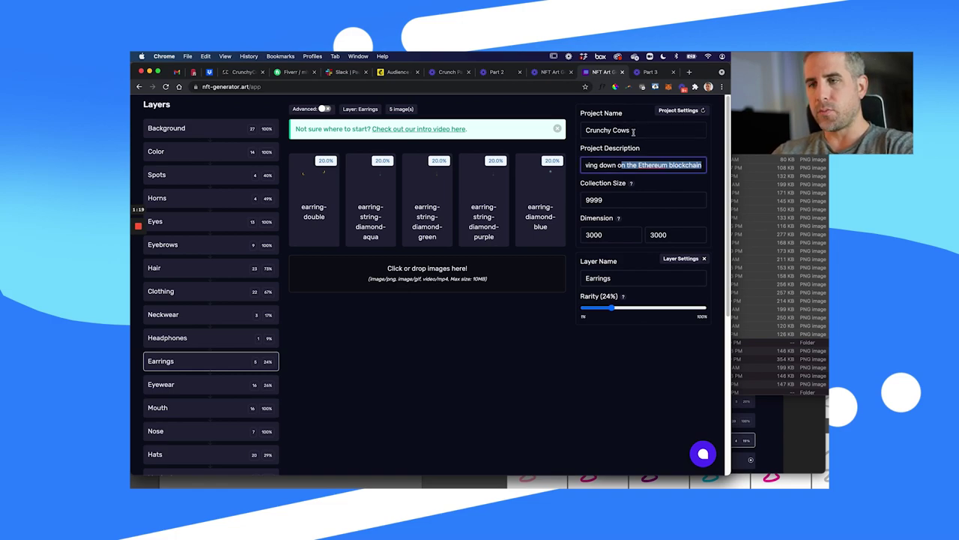
click(633, 131)
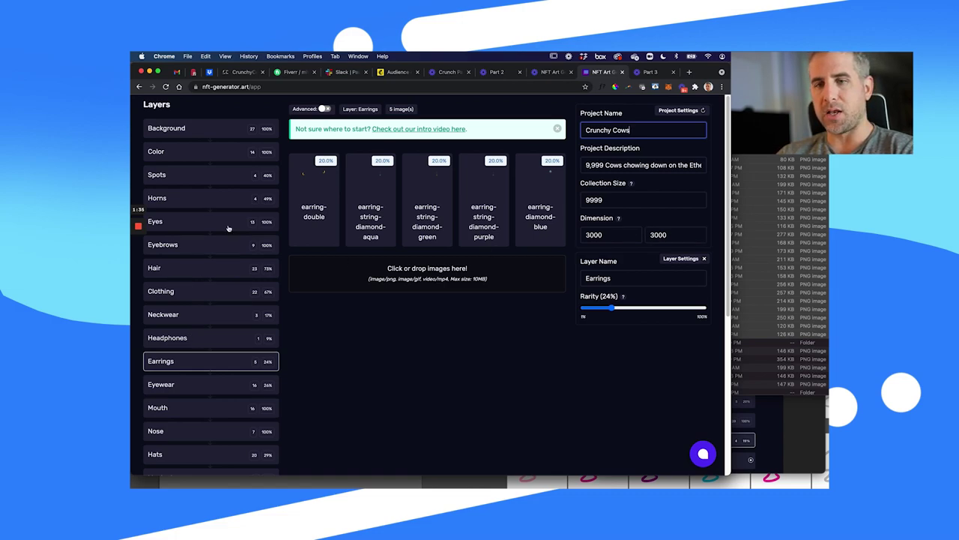
Step: Lower earring-string-diamond-aqua's rarity in the Earrings layer to about 9.9%
click(383, 197)
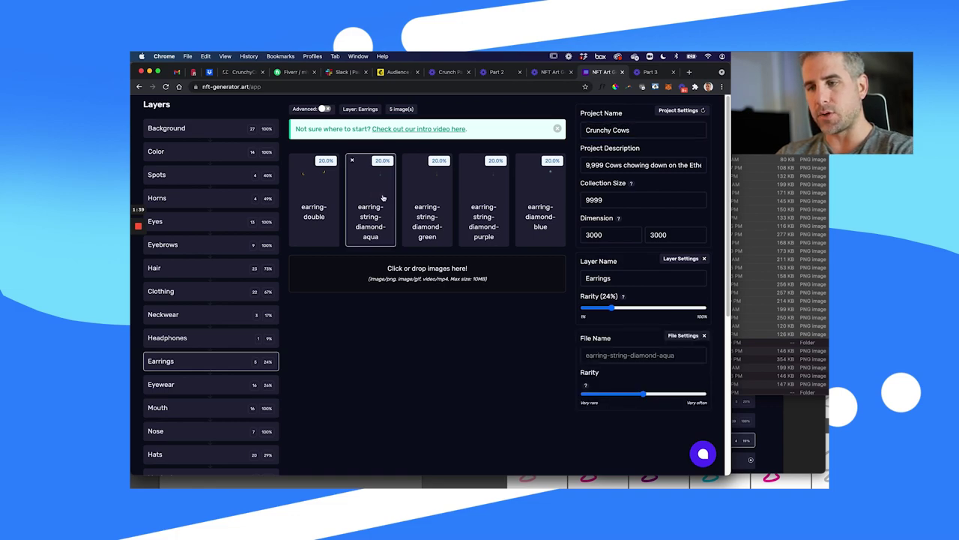
click(610, 393)
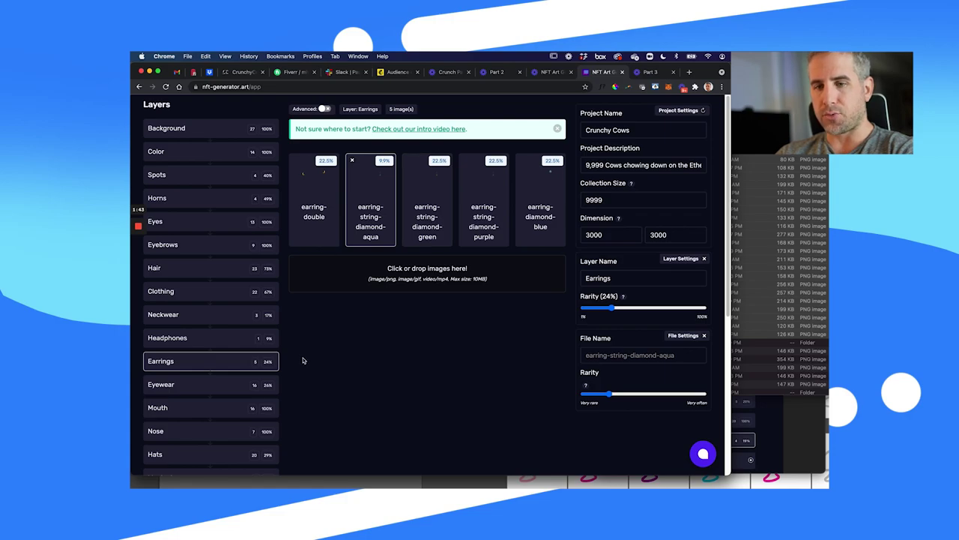
Step: Open the collection size options for generating and examine the price of each tier
scroll(303, 360, down, 5)
scroll(304, 360, down, 4)
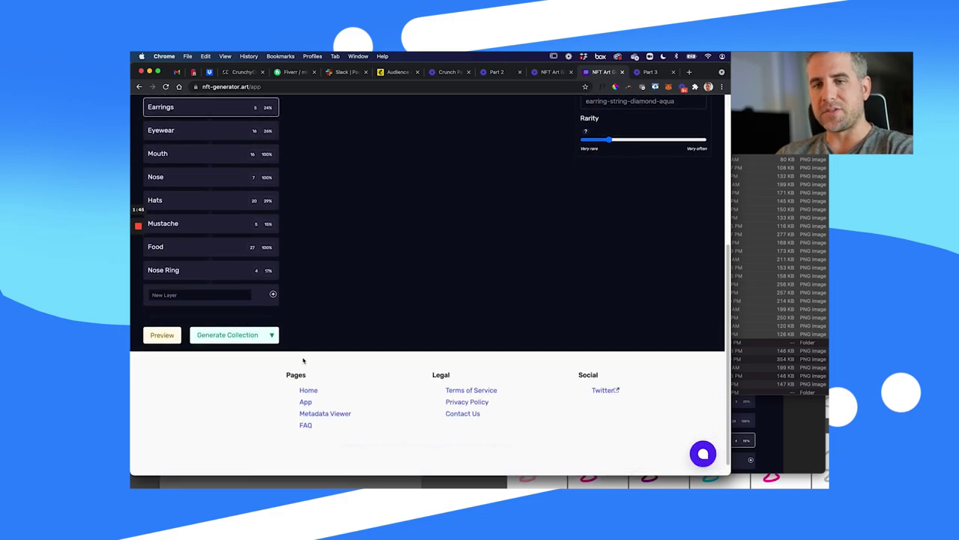
scroll(304, 361, down, 1)
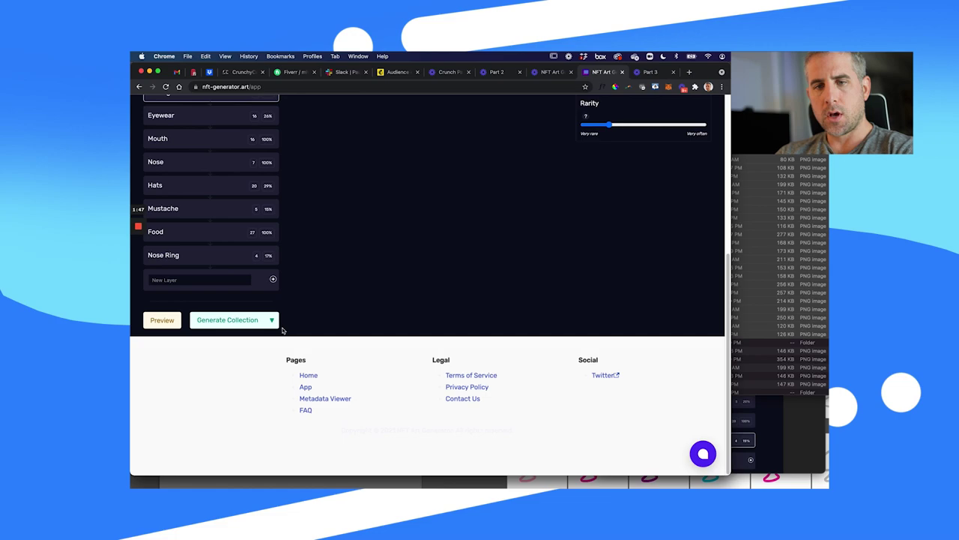
click(272, 320)
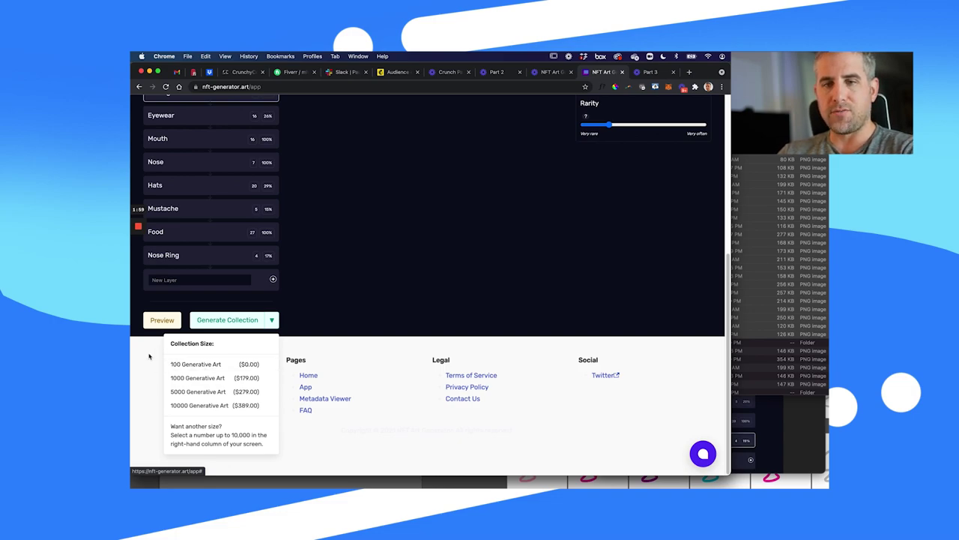
scroll(411, 258, up, 2)
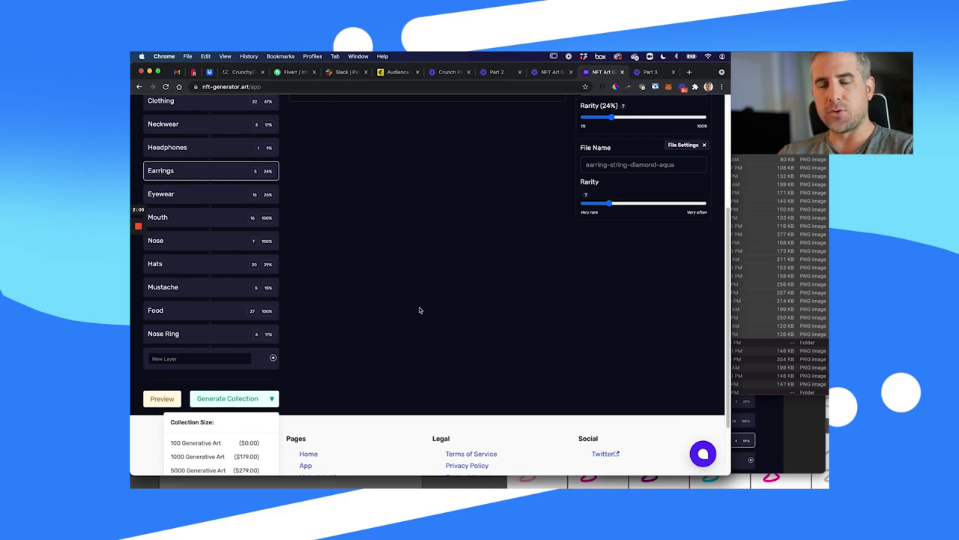
scroll(392, 335, down, 1)
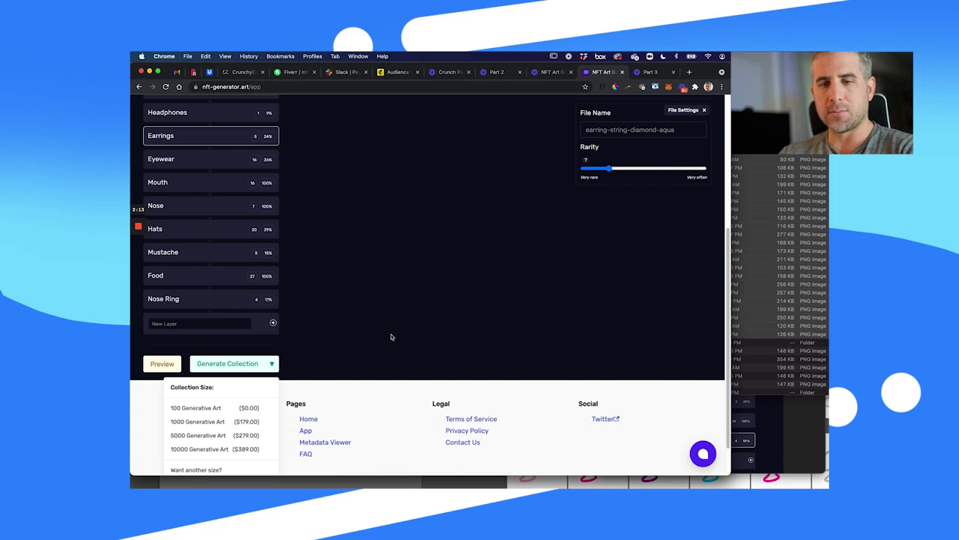
scroll(345, 342, down, 2)
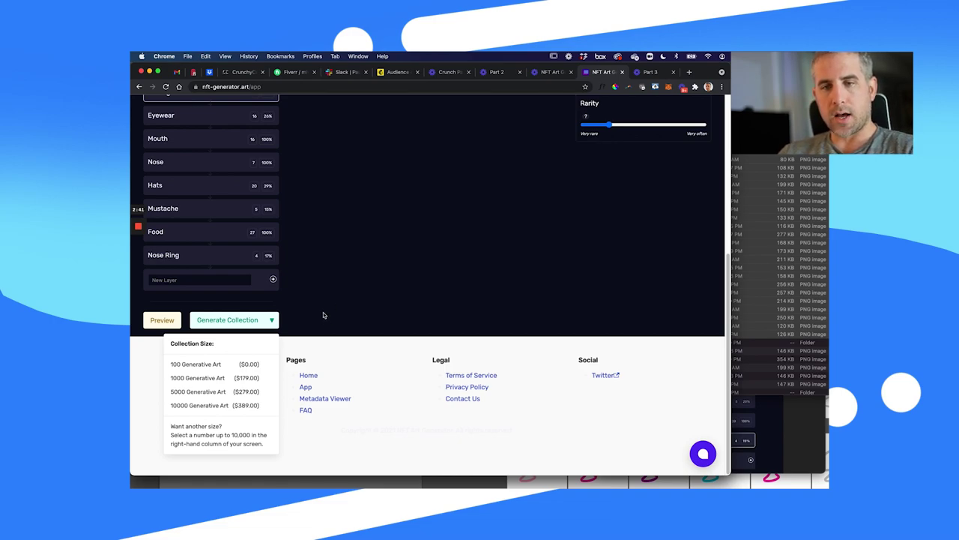
scroll(328, 295, up, 2)
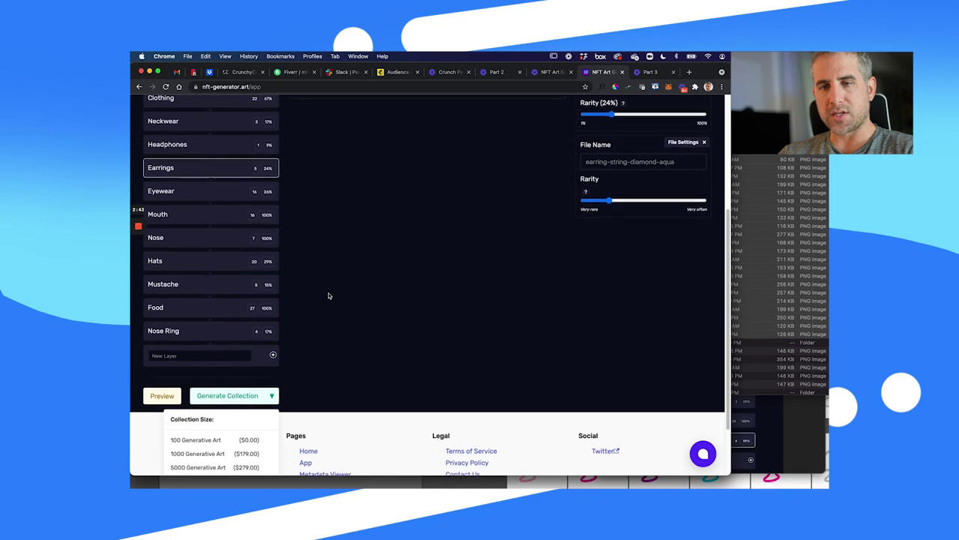
scroll(328, 295, down, 1)
click(322, 310)
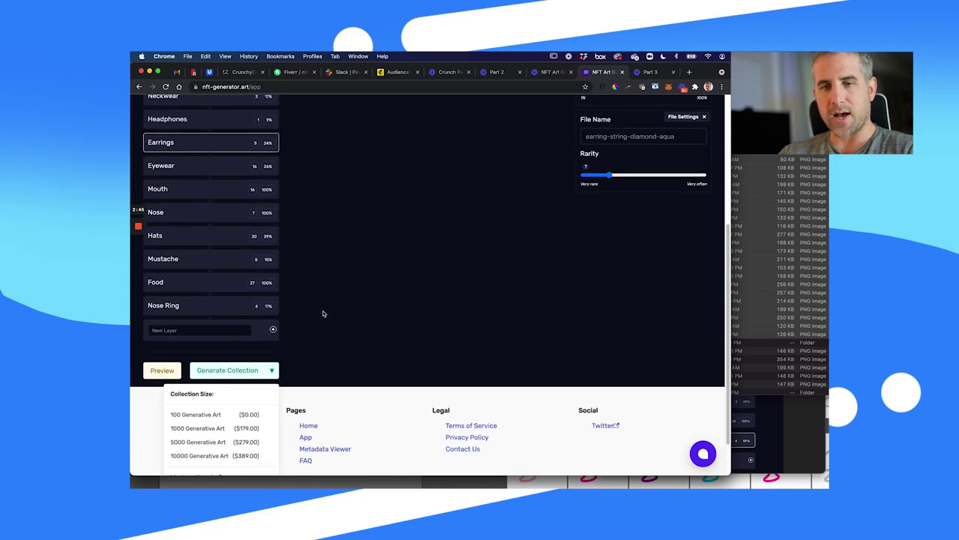
Step: Generate a sample cow preview from the current trait layers
click(163, 370)
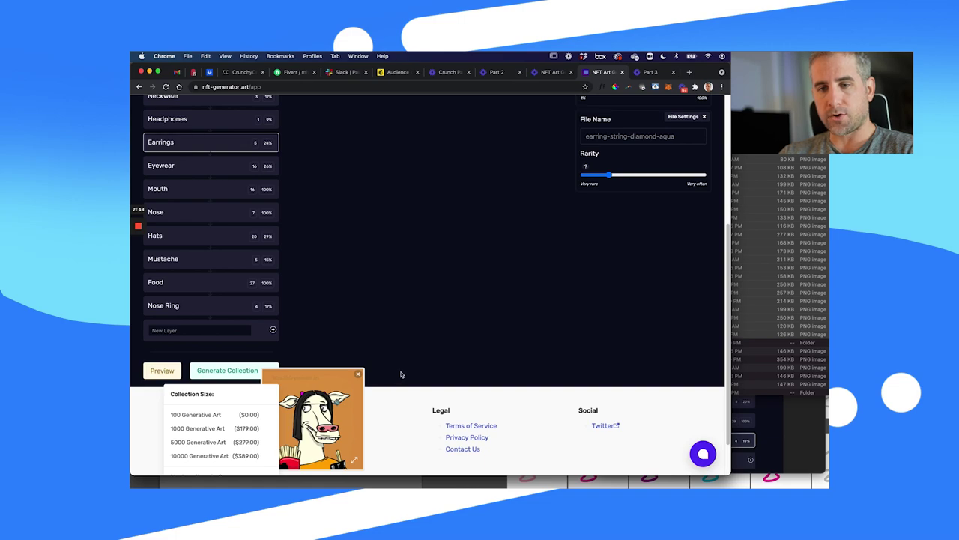
scroll(401, 374, down, 1)
scroll(401, 374, up, 1)
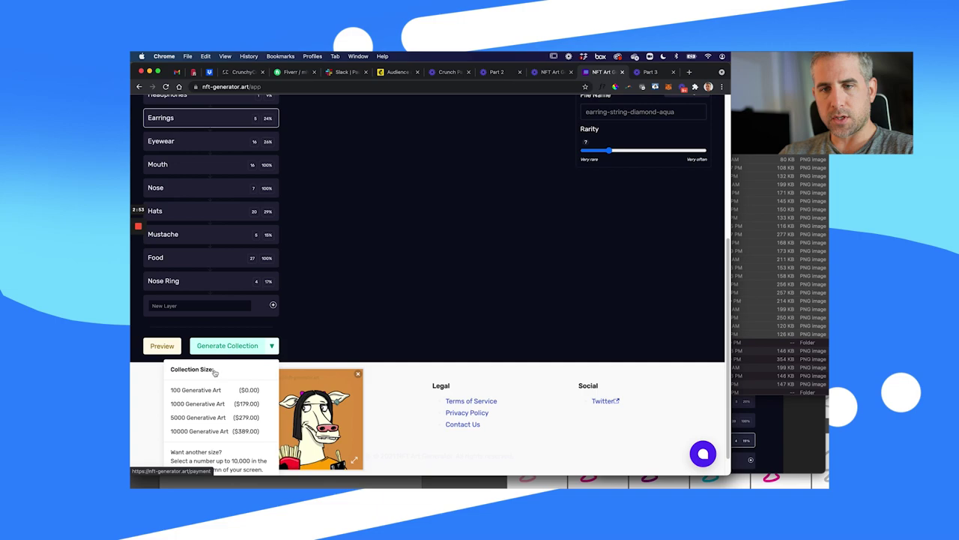
click(155, 382)
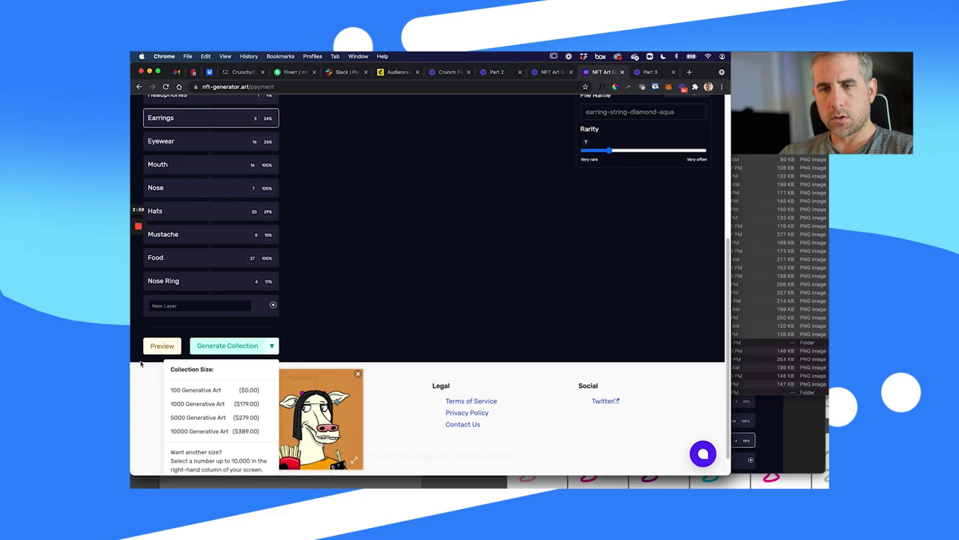
scroll(141, 364, up, 1)
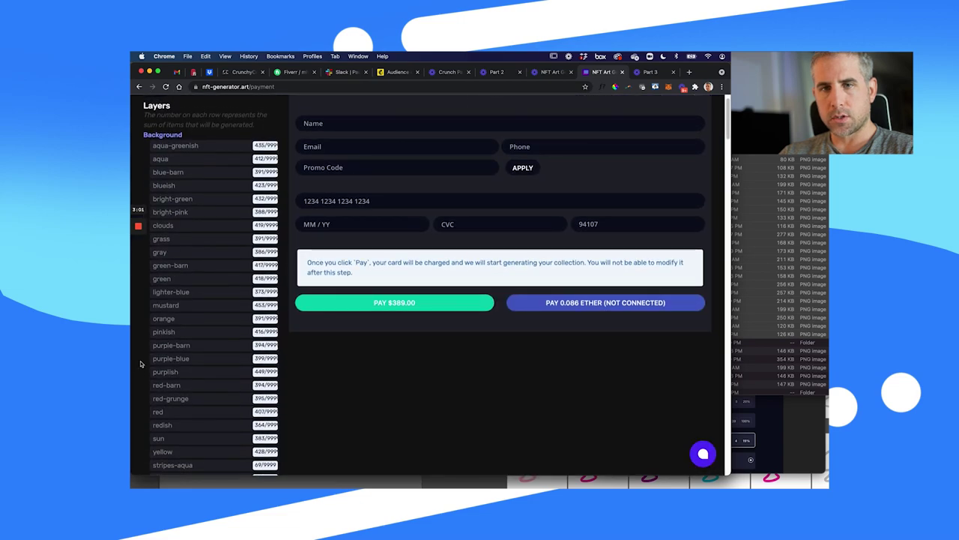
scroll(140, 365, up, 3)
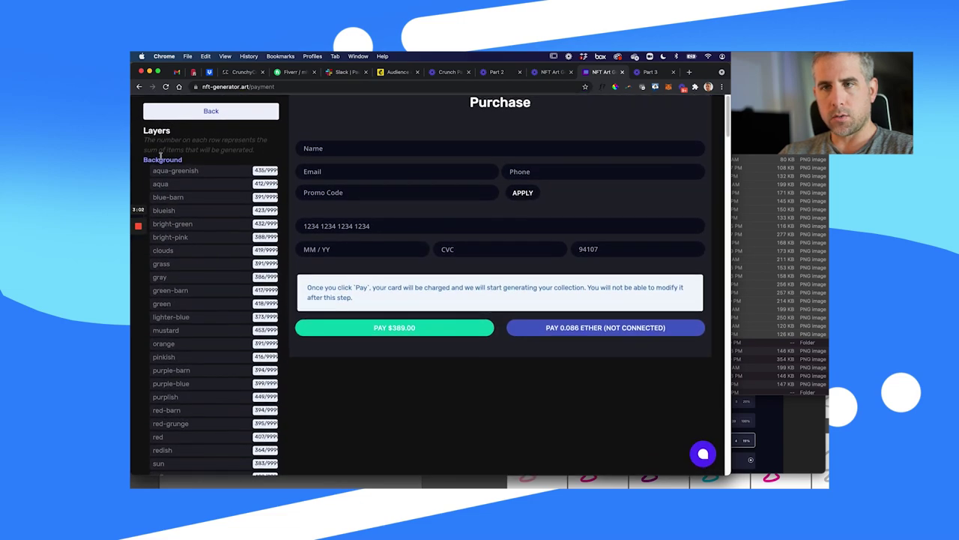
click(139, 87)
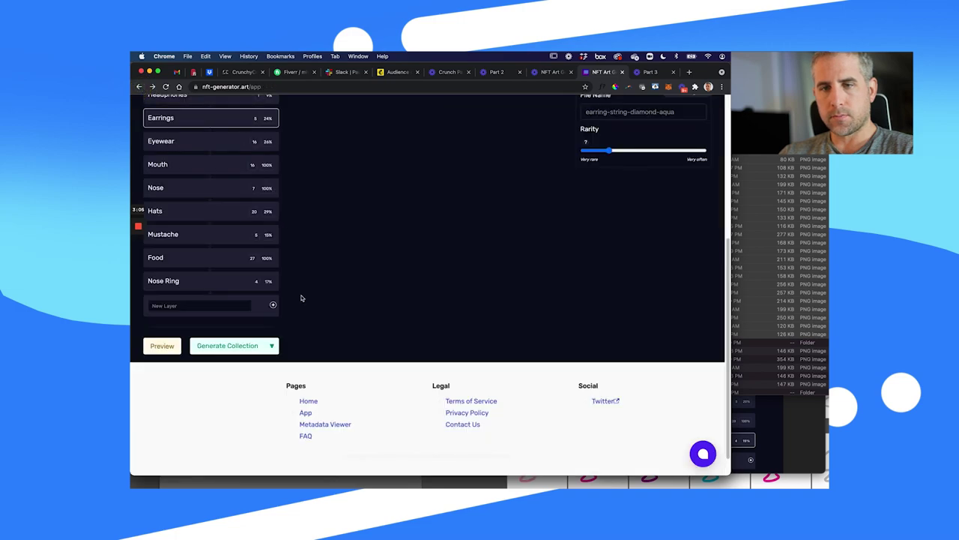
Step: Generate a new sample cow preview and enlarge the preview image
click(161, 345)
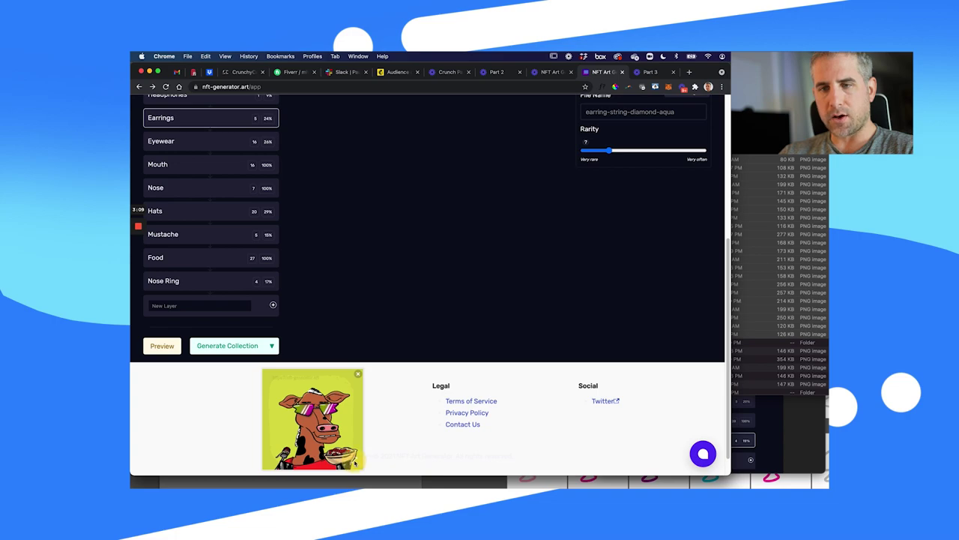
click(354, 461)
scroll(364, 292, down, 1)
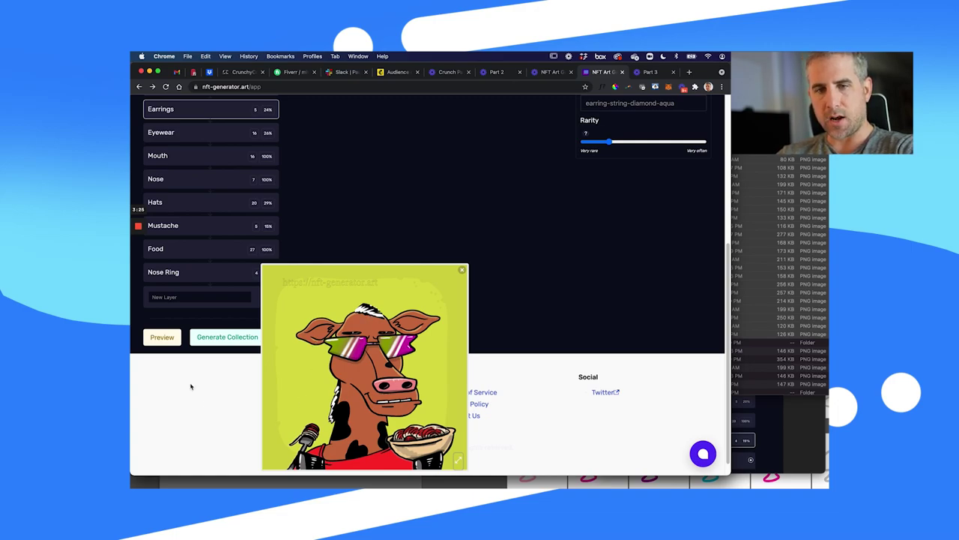
Step: Generate a series of further random cow previews to check the trait combinations, and close the preview
click(163, 337)
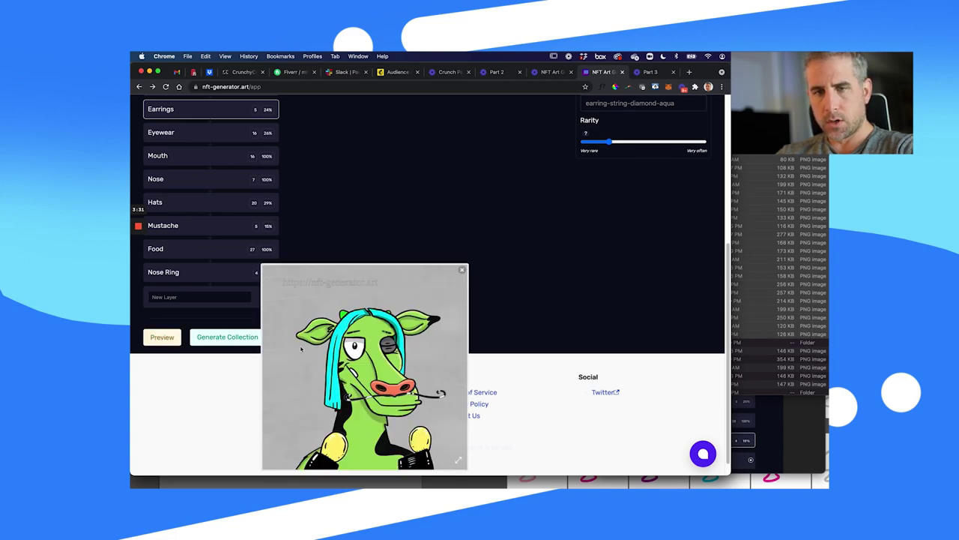
click(163, 341)
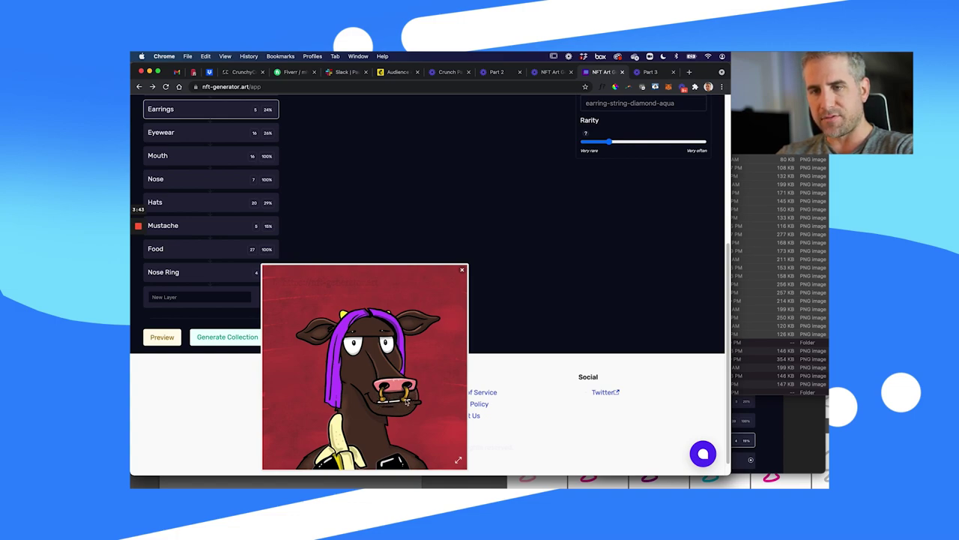
click(155, 344)
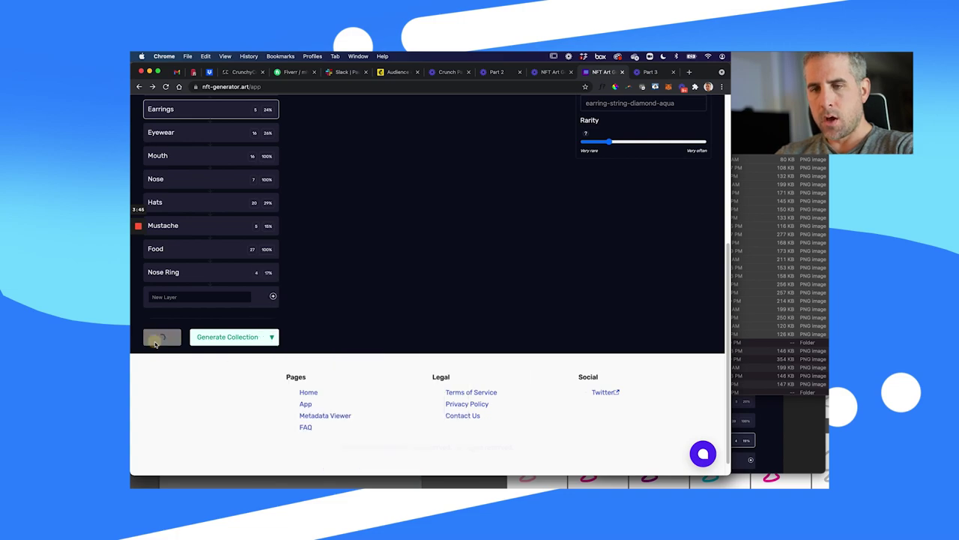
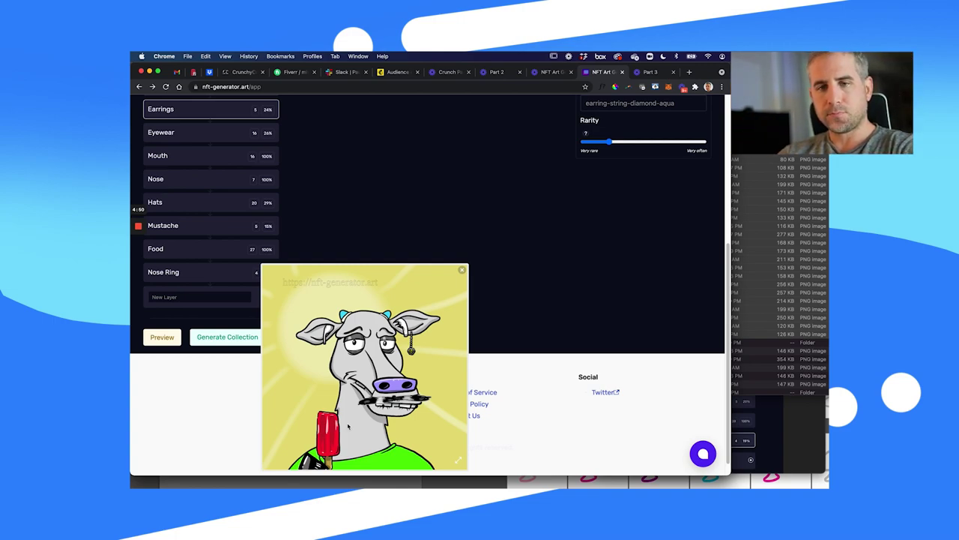
click(162, 344)
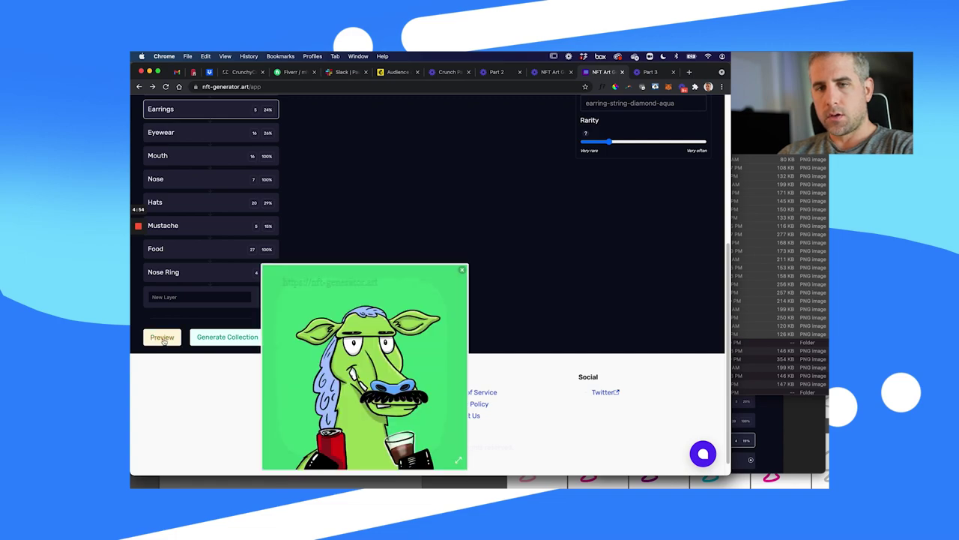
click(162, 338)
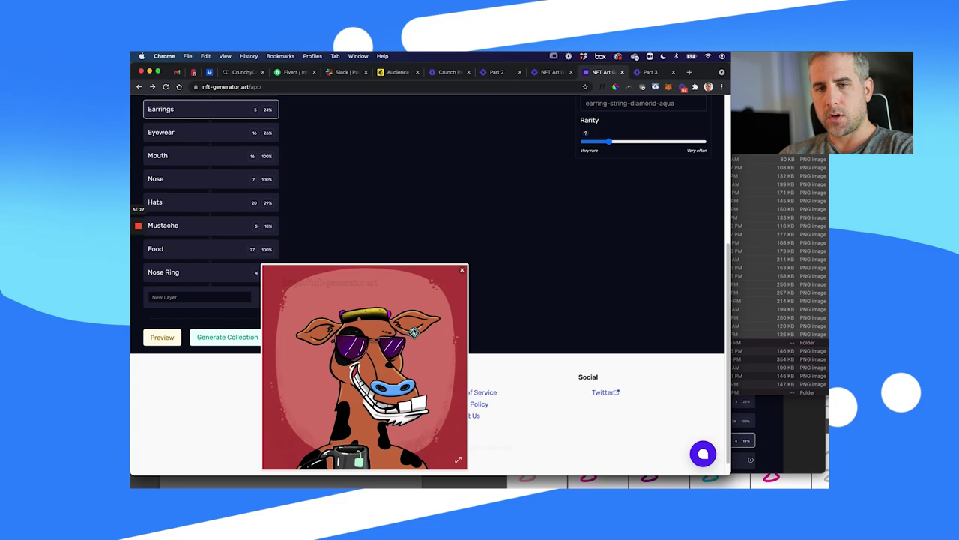
click(157, 338)
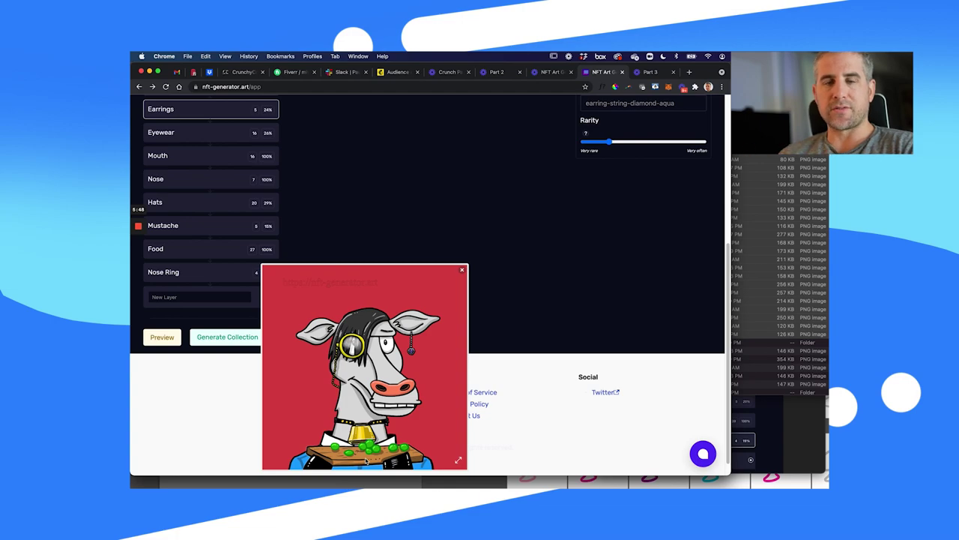
click(161, 341)
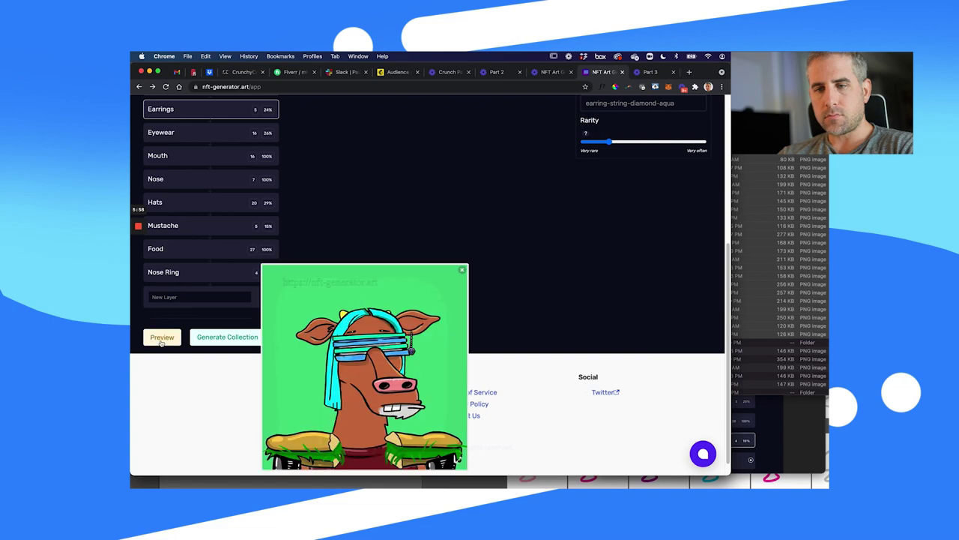
click(161, 341)
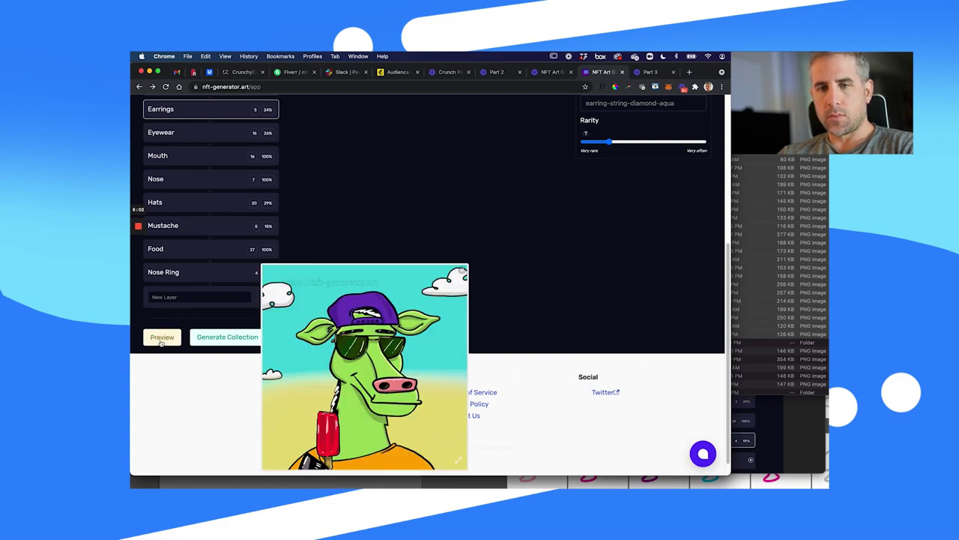
click(161, 341)
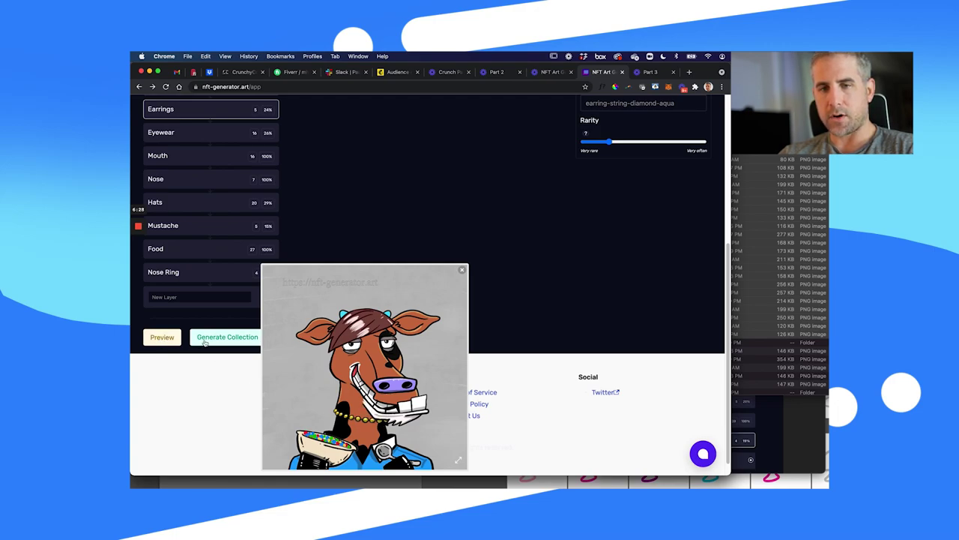
click(161, 338)
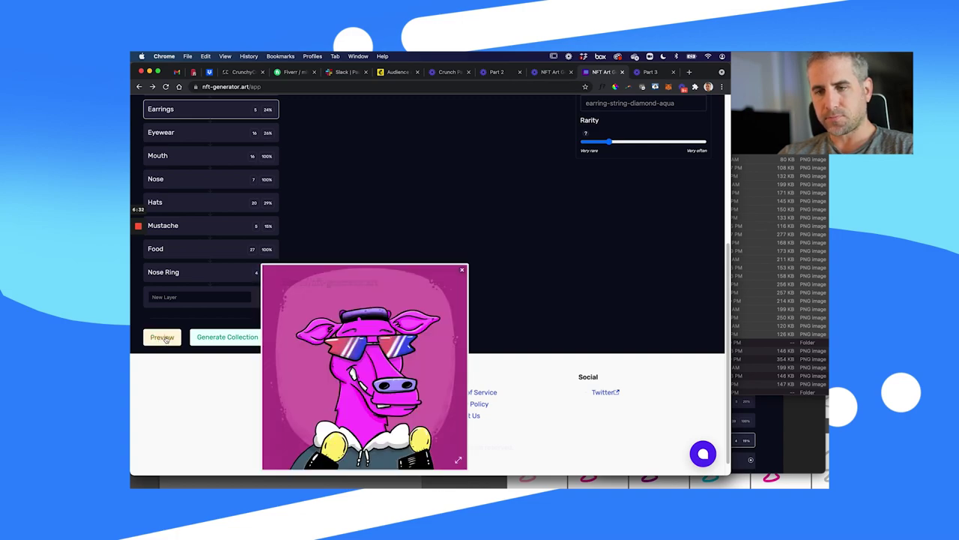
click(164, 339)
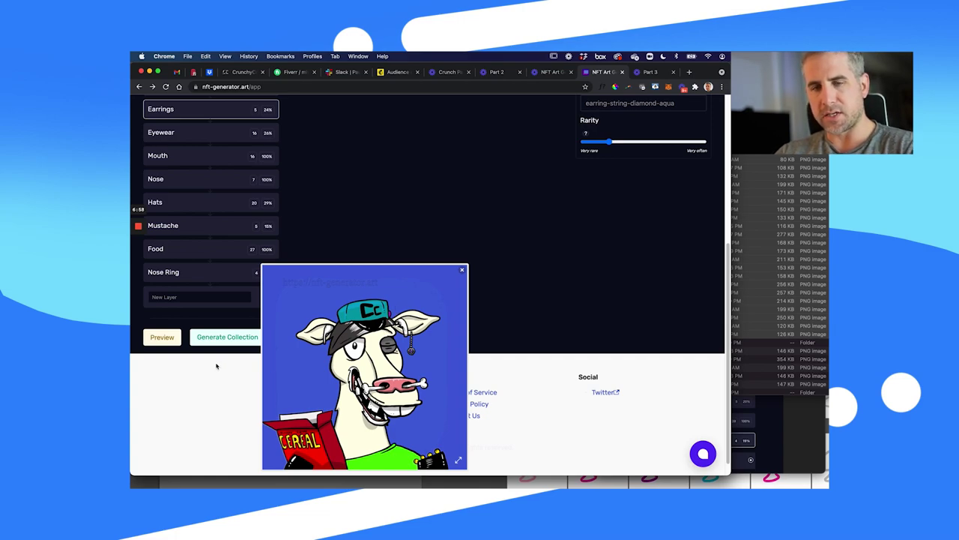
click(161, 338)
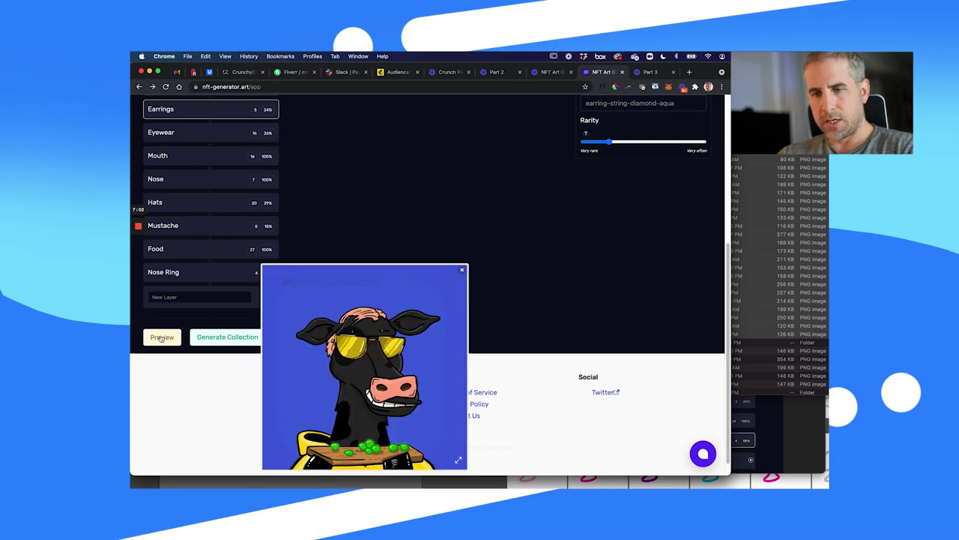
click(164, 337)
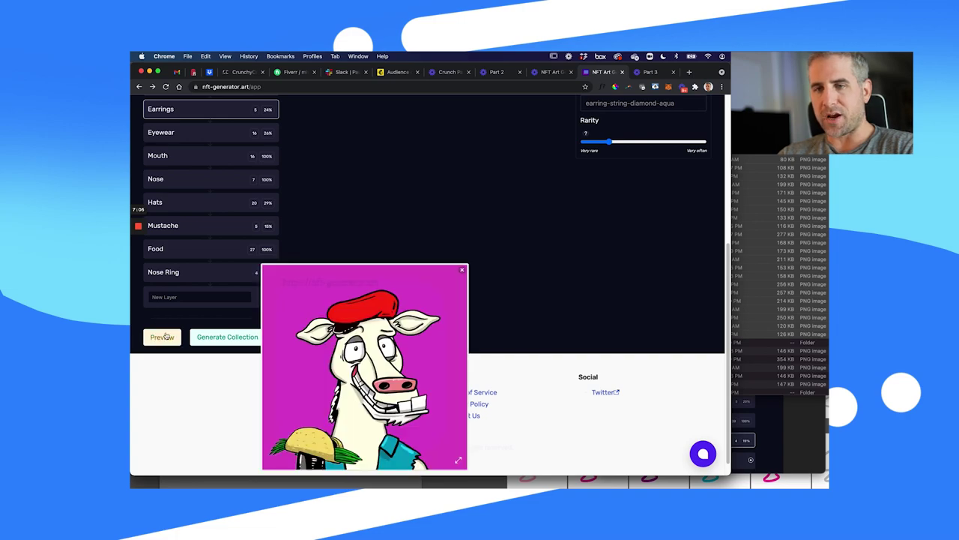
click(462, 270)
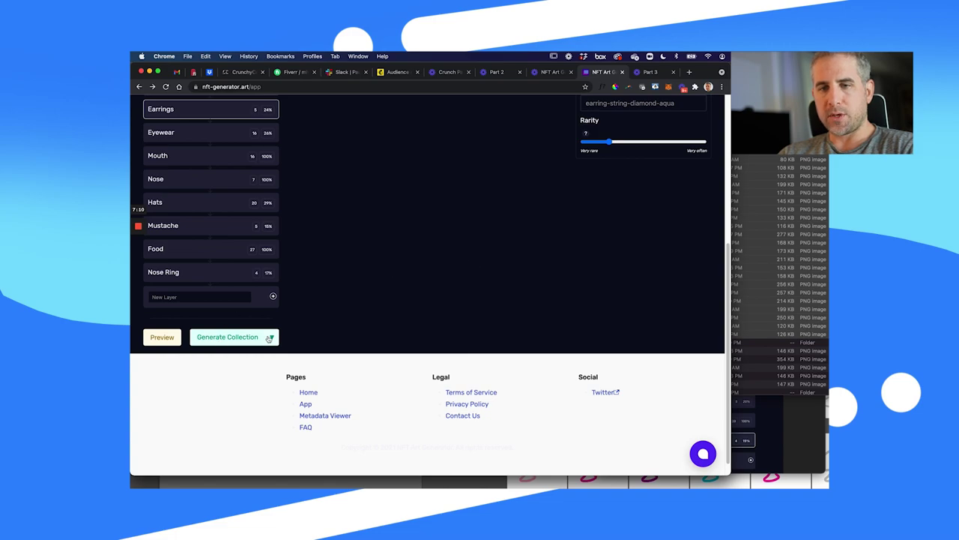
Step: Choose the free 100 Generative Art option as the collection size
click(272, 338)
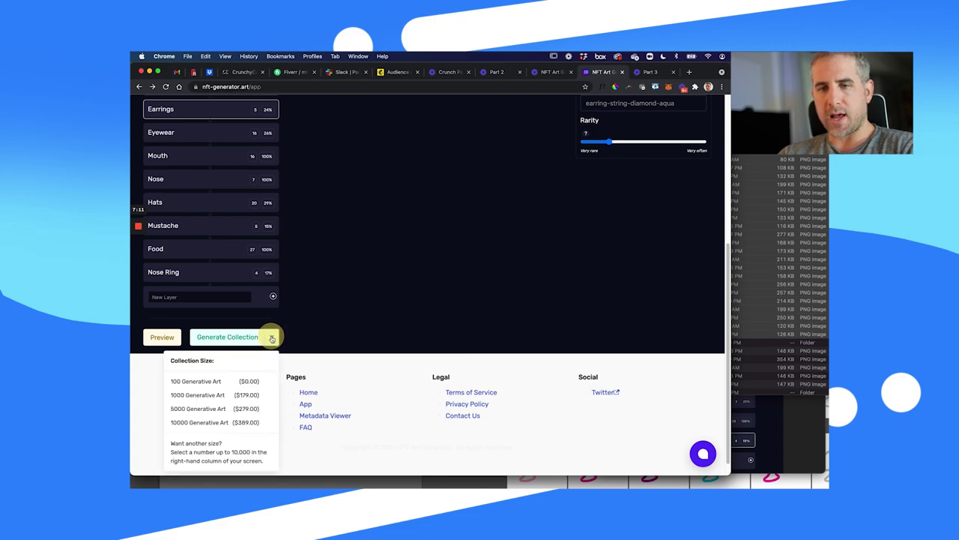
click(187, 380)
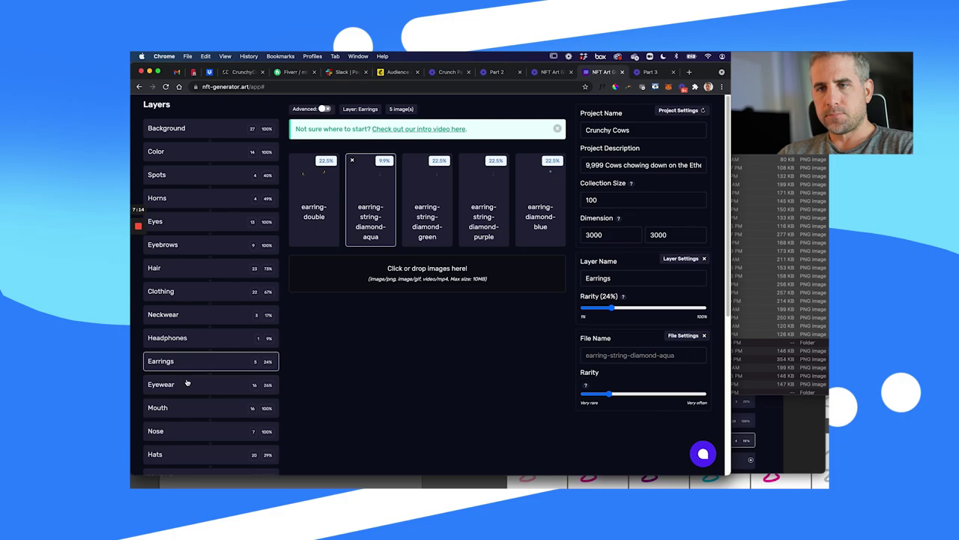
scroll(358, 350, down, 5)
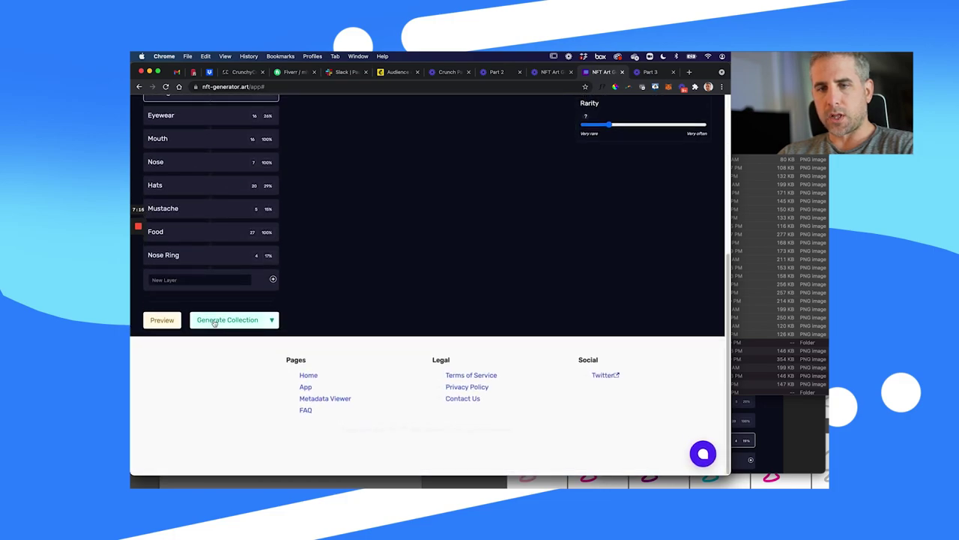
click(272, 320)
click(208, 365)
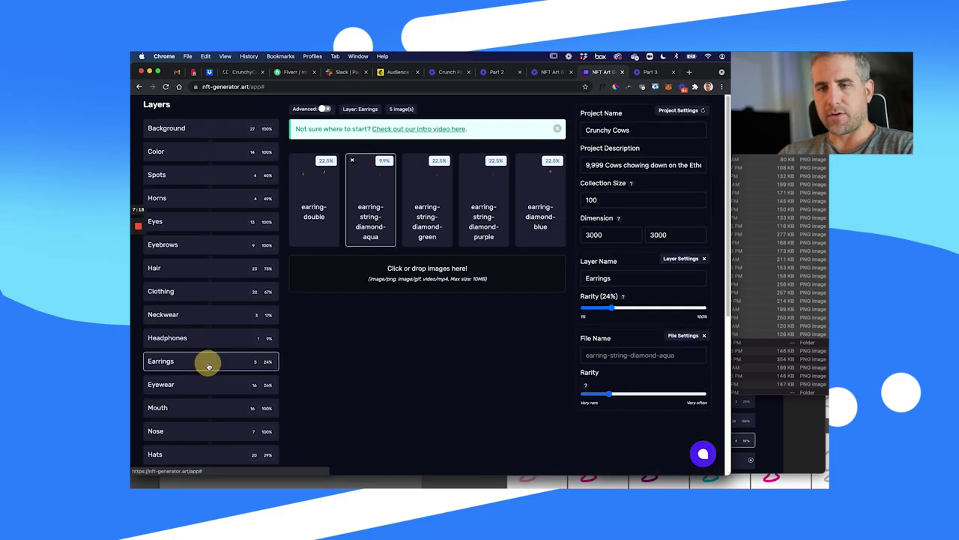
Step: Generate the 100-piece collection, fill in the e-mail address once processing starts, and download the completed collection
scroll(324, 345, down, 5)
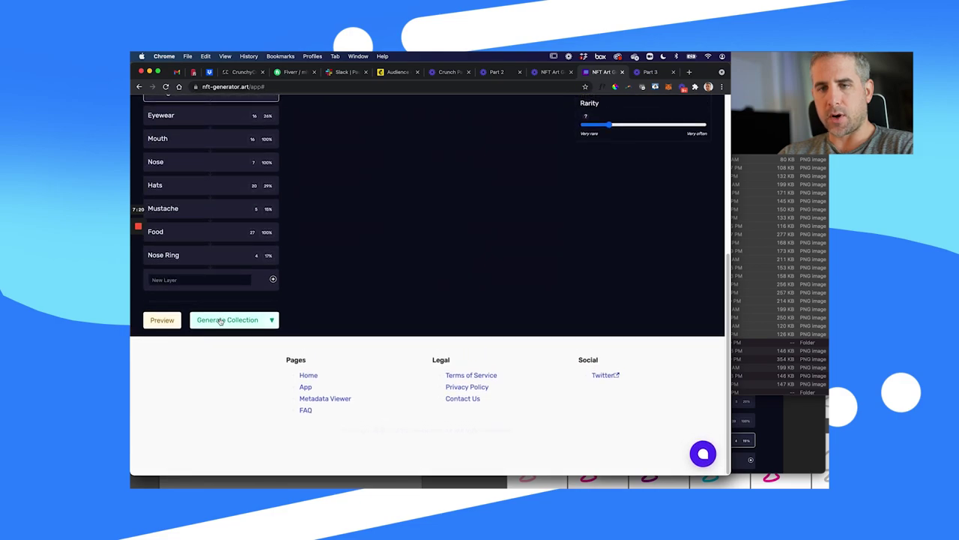
click(214, 321)
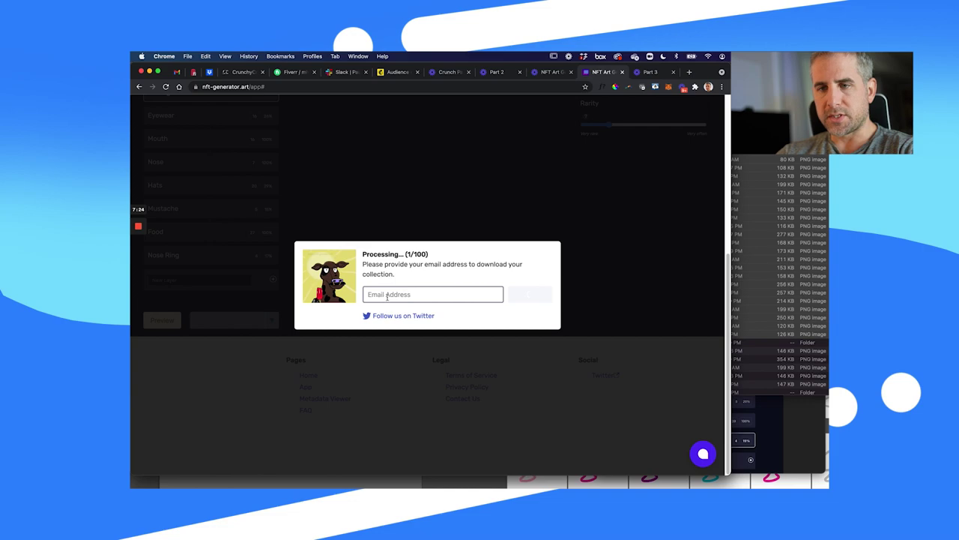
click(387, 295)
click(394, 314)
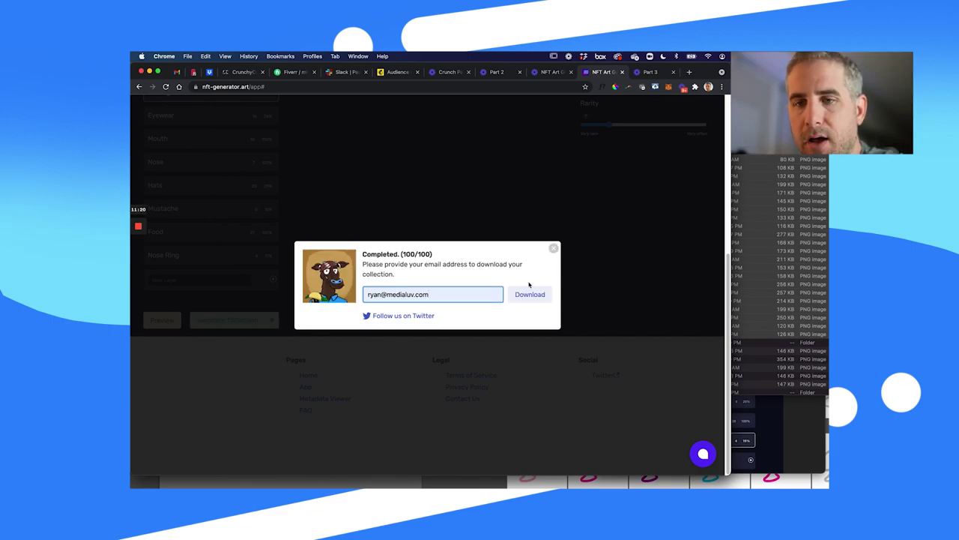
click(529, 294)
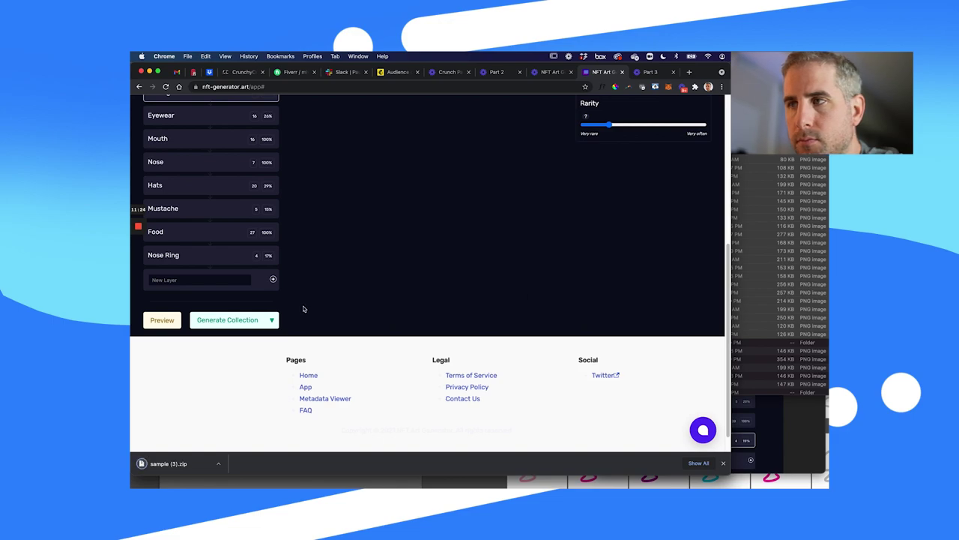
Step: Extract the downloaded sample (3).zip, switch to its folder in Finder, and check the list of files inside the assets folder
click(185, 462)
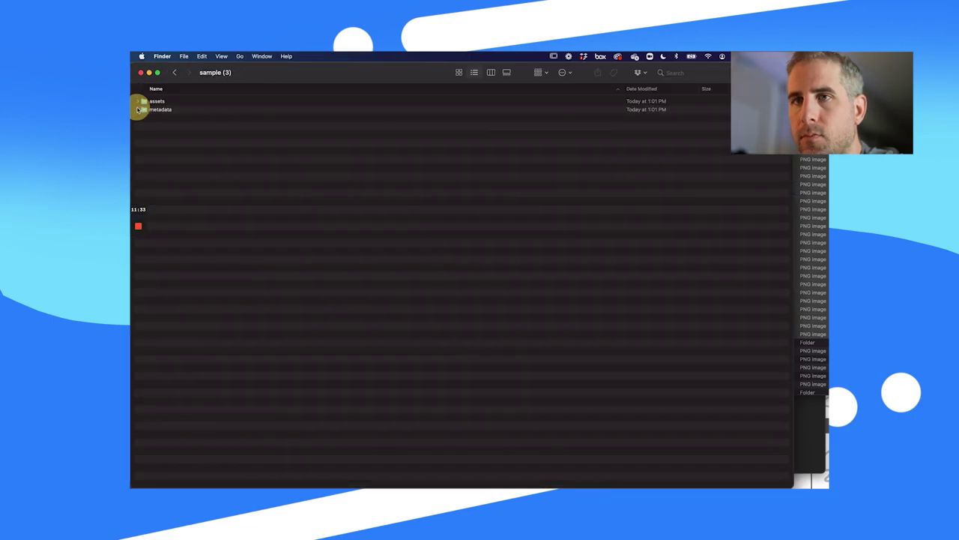
mouse_move(310, 73)
mouse_down()
mouse_move(365, 70)
mouse_move(321, 64)
mouse_up()
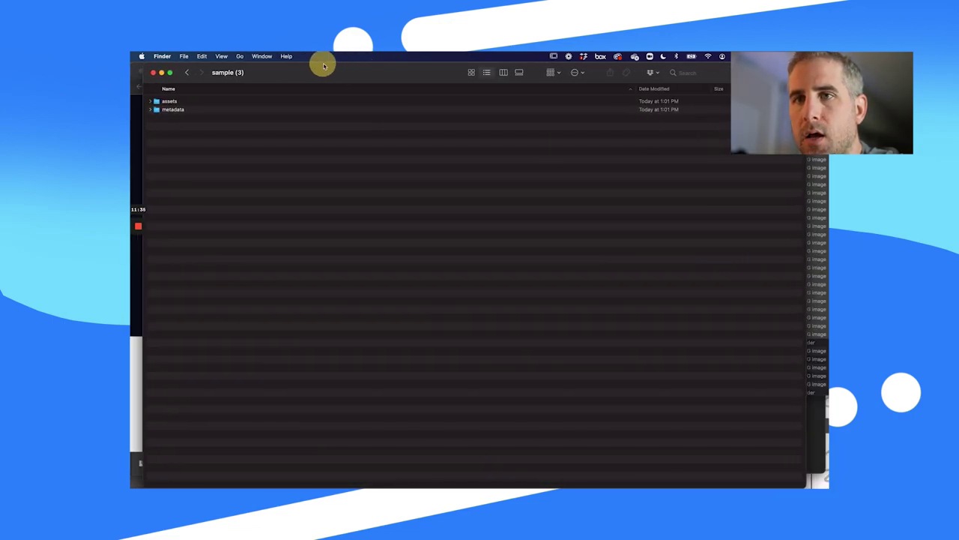
click(152, 101)
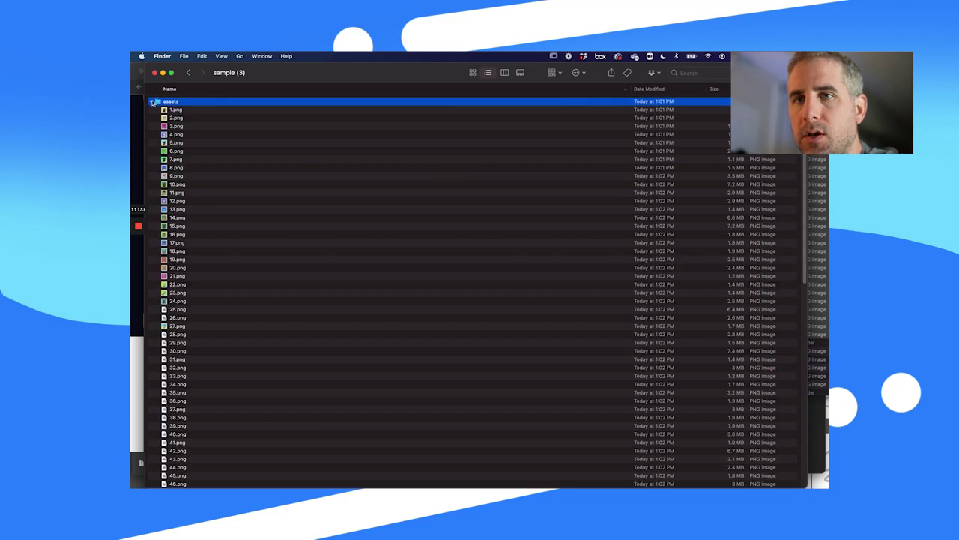
click(152, 103)
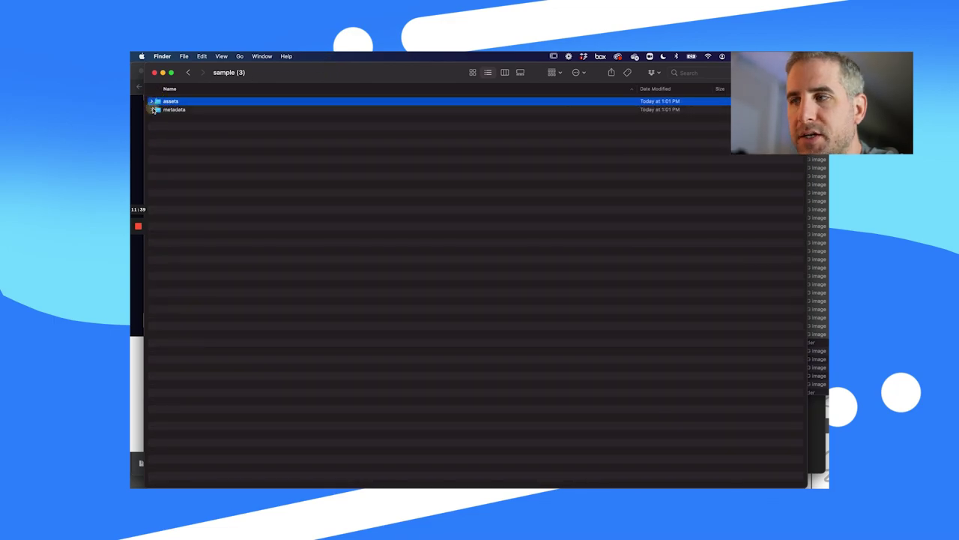
Step: Look through the metadata folder's JSON files and preview the contents of metadata.json, closing the preview when done
click(152, 110)
click(182, 119)
scroll(229, 247, down, 15)
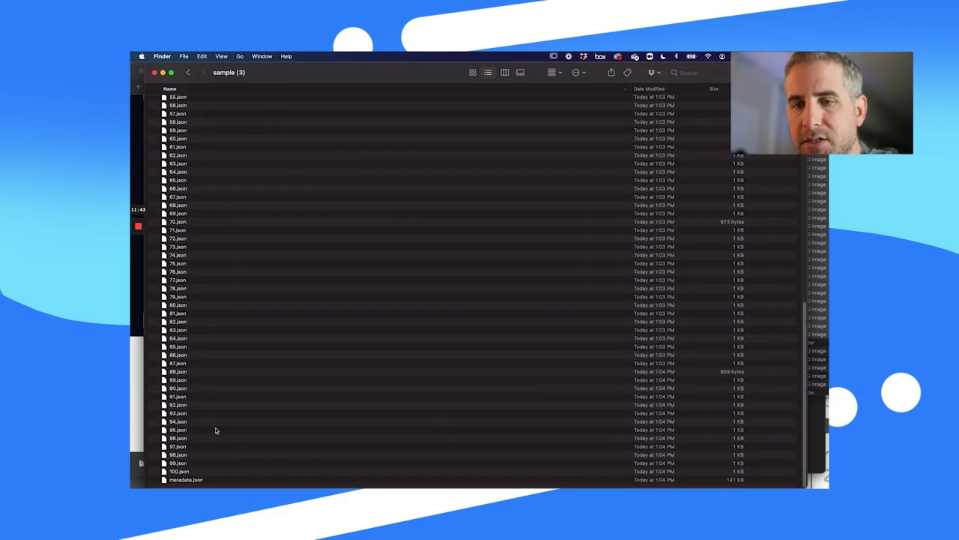
click(199, 480)
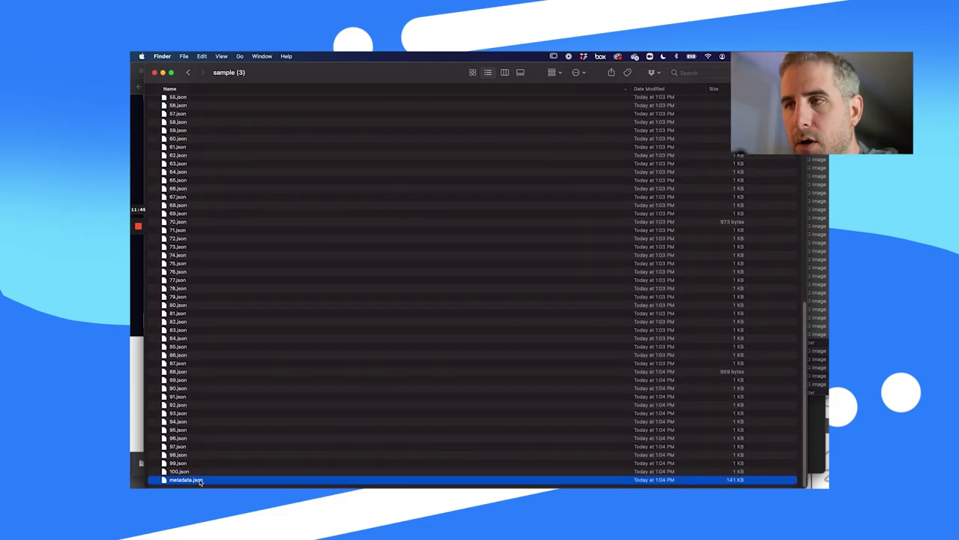
key(space)
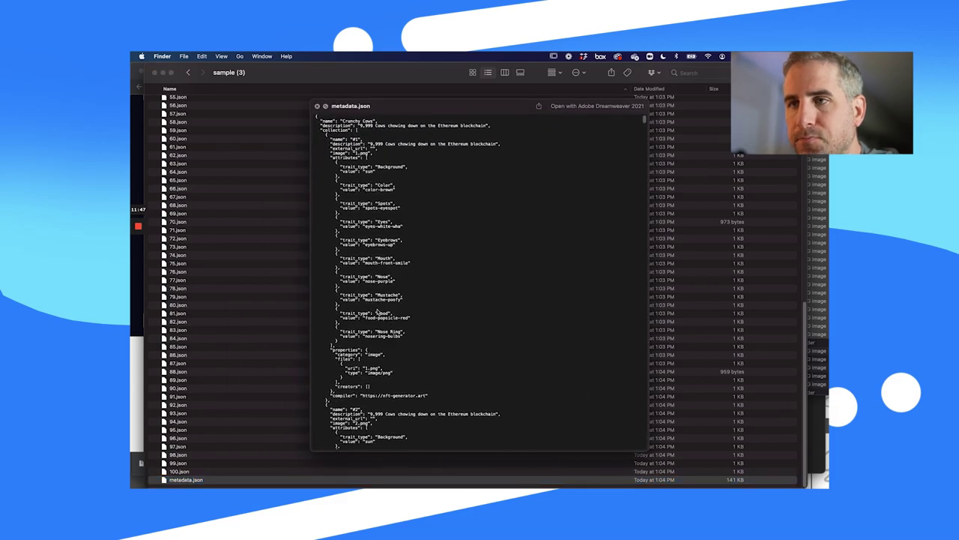
scroll(378, 311, down, 20)
scroll(378, 312, up, 15)
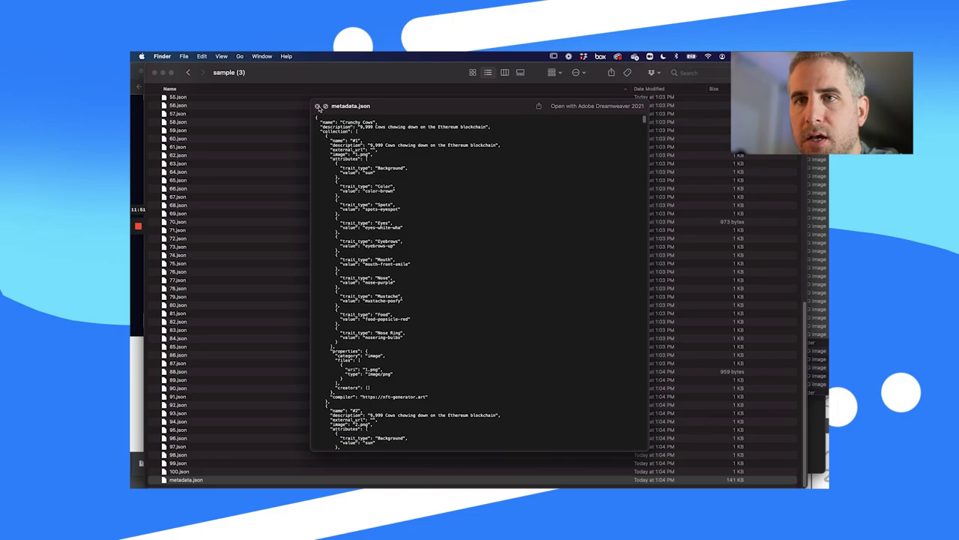
click(318, 108)
scroll(221, 128, up, 20)
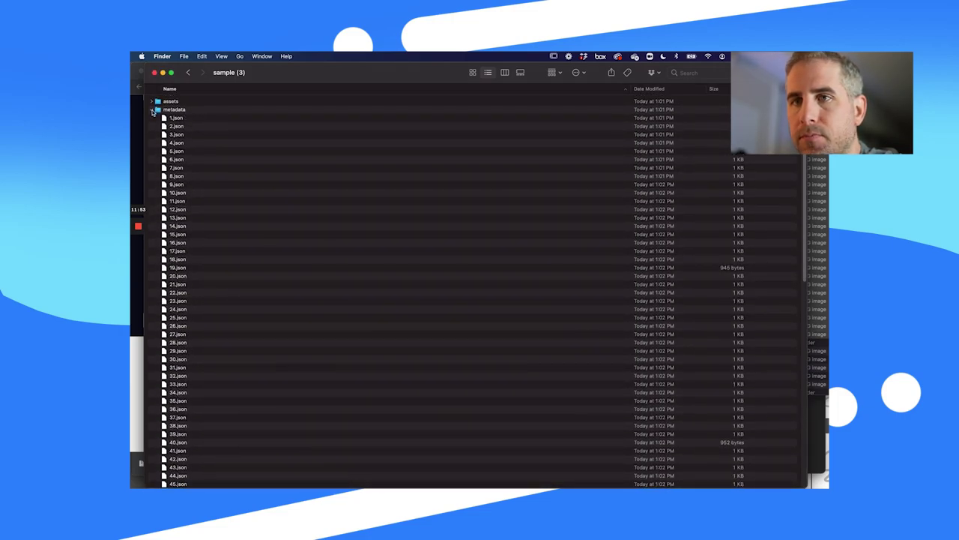
Step: Preview the generated cow images in the assets folder one by one from 1.png to 22.png, then collapse the folder
click(152, 109)
click(154, 100)
click(151, 101)
click(177, 111)
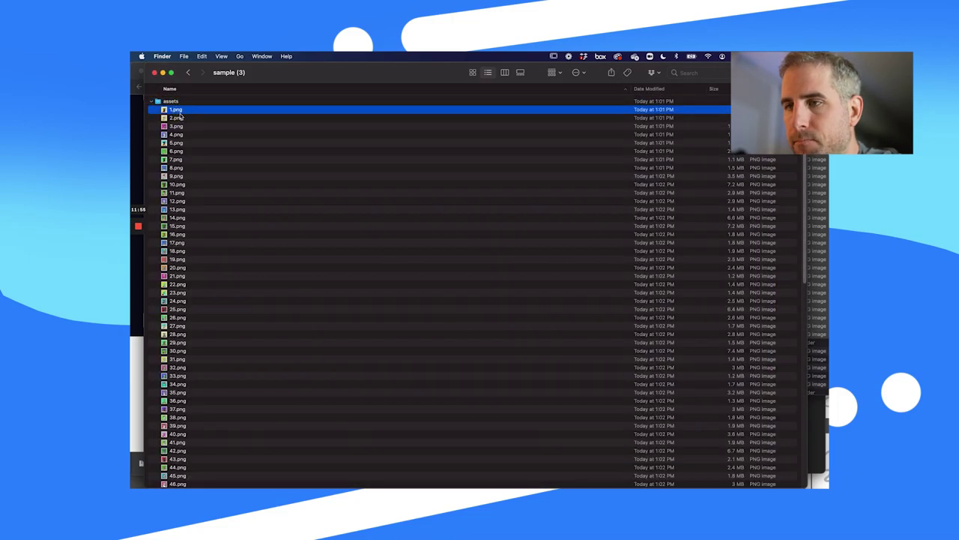
key(space)
key(Down)
key(Down)
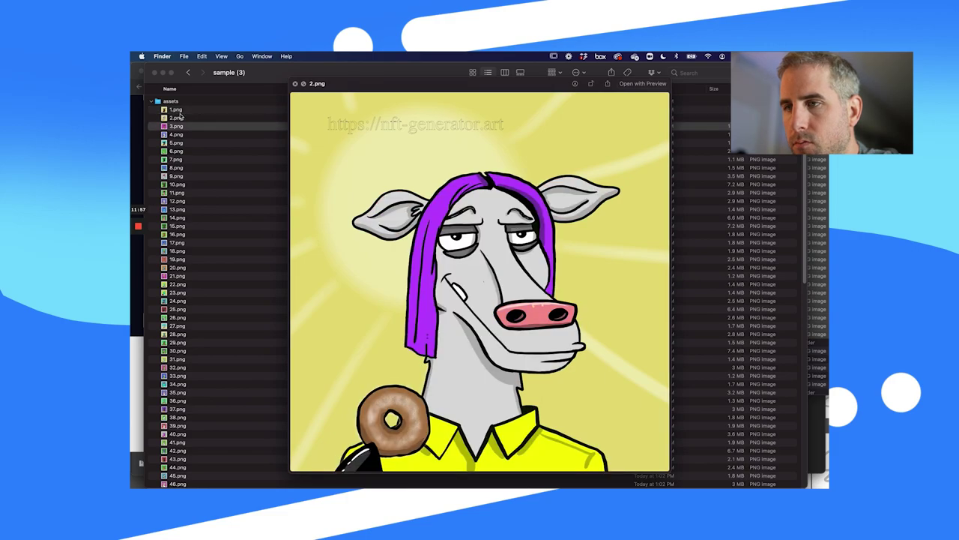
key(Down)
key(Down)
key(Down)
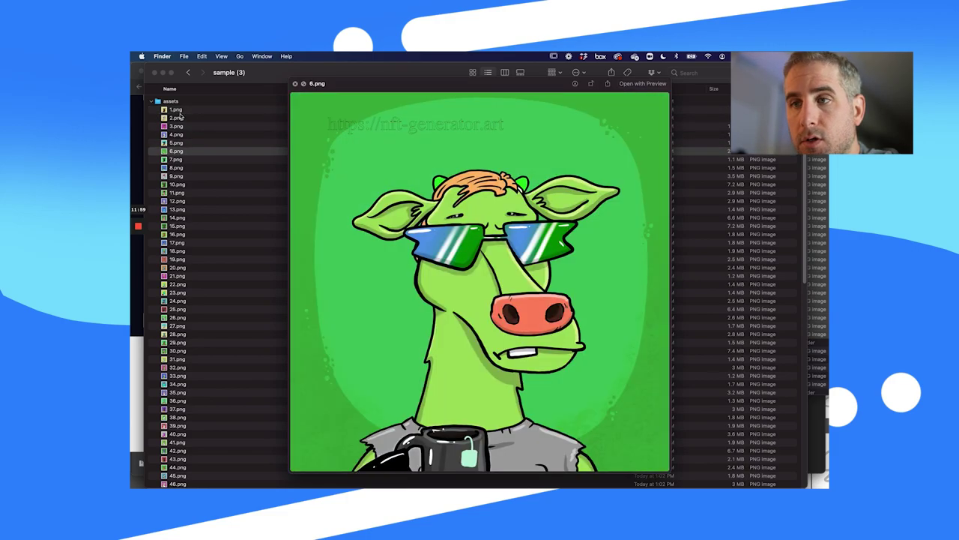
key(Down)
key(Down)
key(Down)
key(Down)
key(Down)
key(Up)
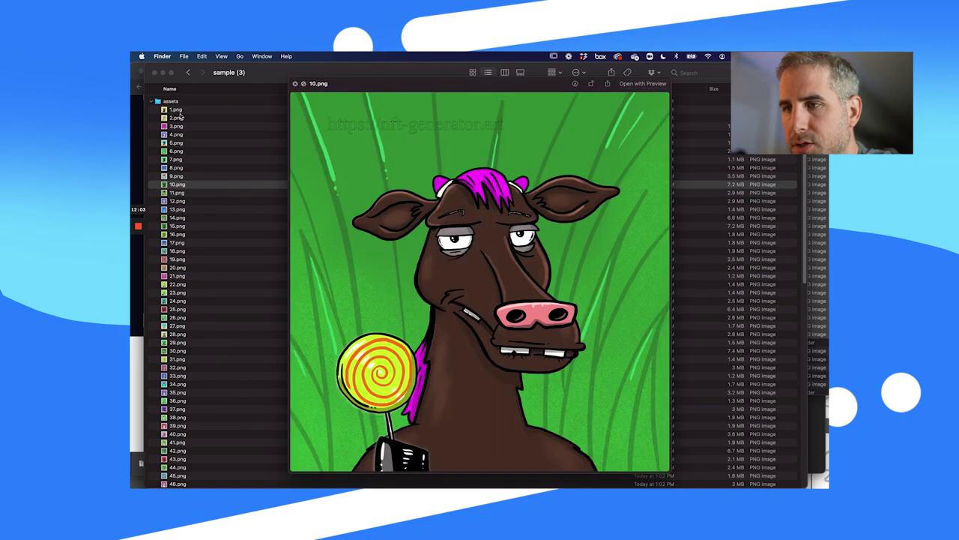
key(Down)
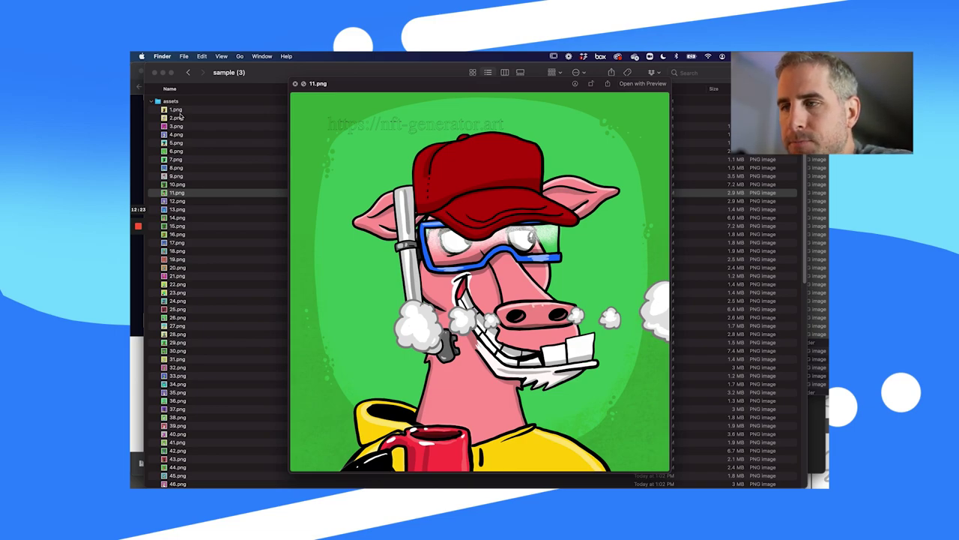
key(Down)
key(Down)
key(Down)
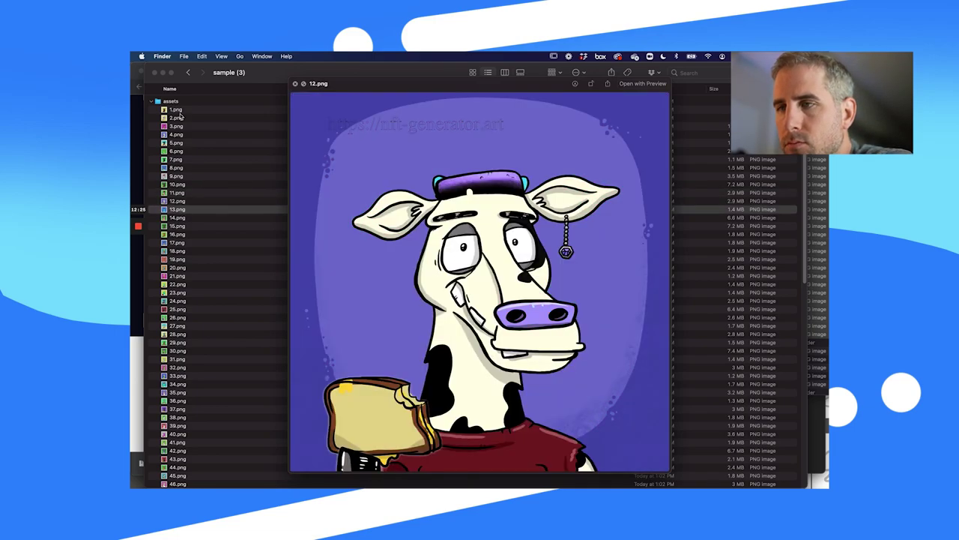
key(Down)
key(Down)
key(Down)
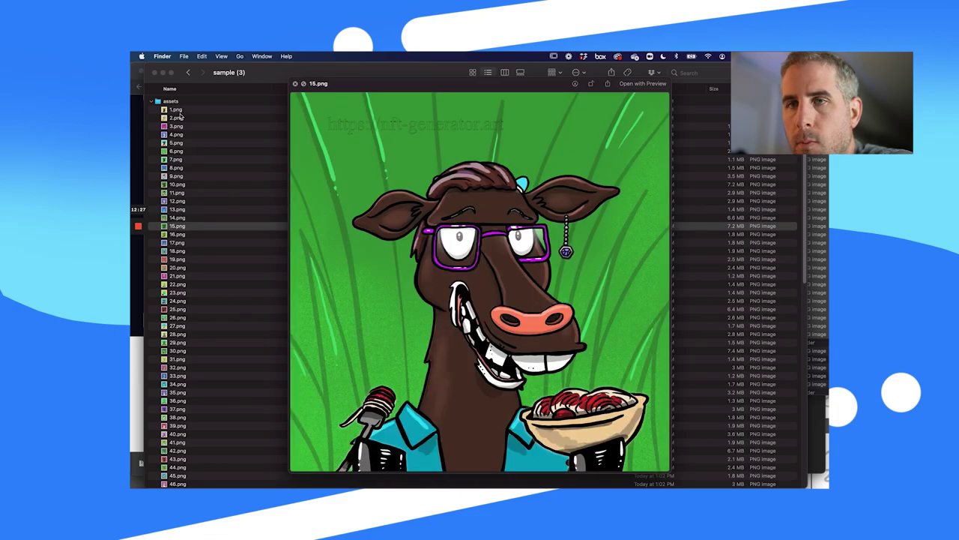
key(Down)
key(Down)
key(Down)
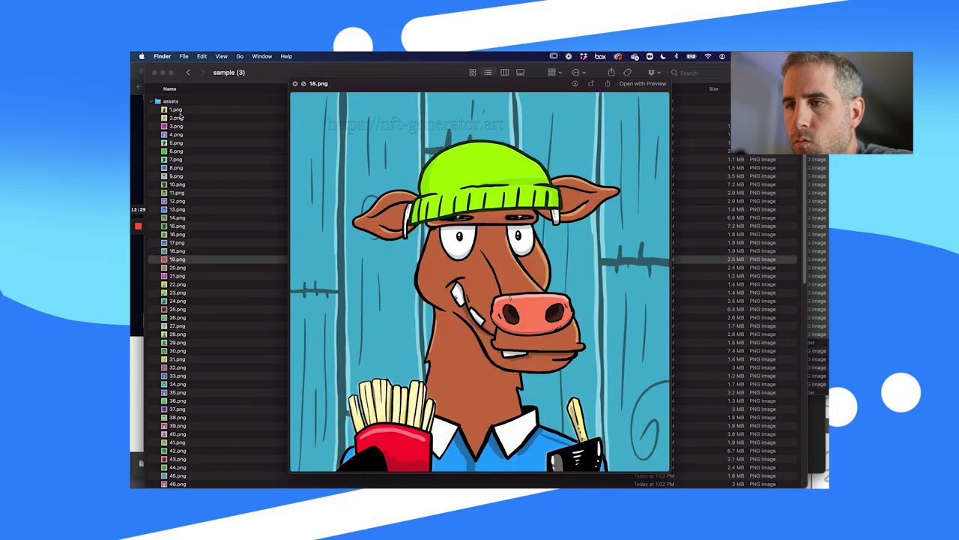
key(Down)
key(Down)
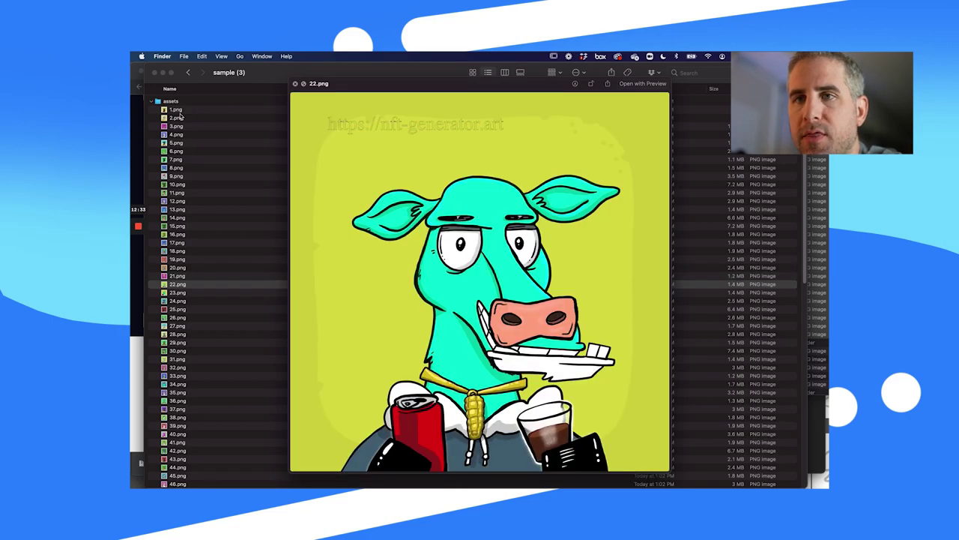
key(space)
click(152, 101)
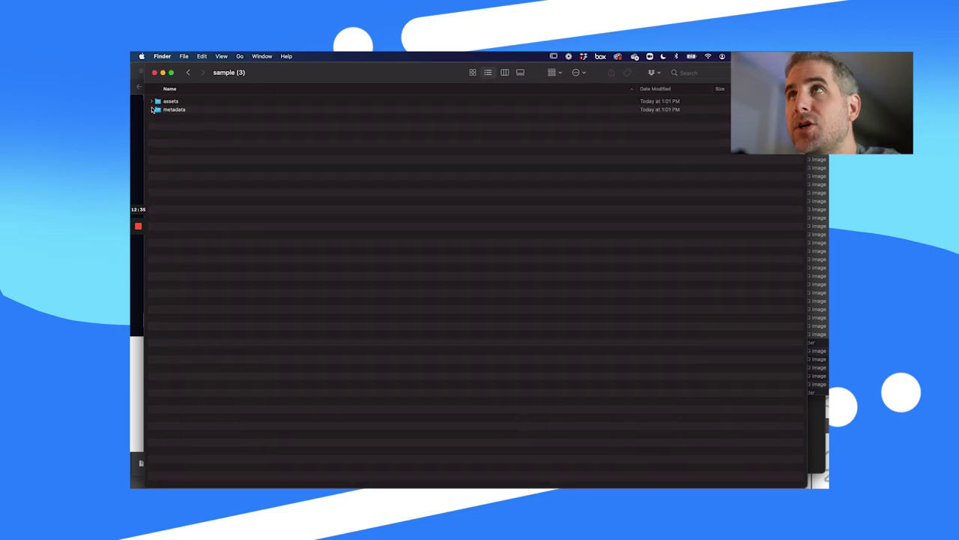
Step: Open metadata.json from the metadata folder in Dadroit JSON Viewer 2
click(152, 109)
click(187, 142)
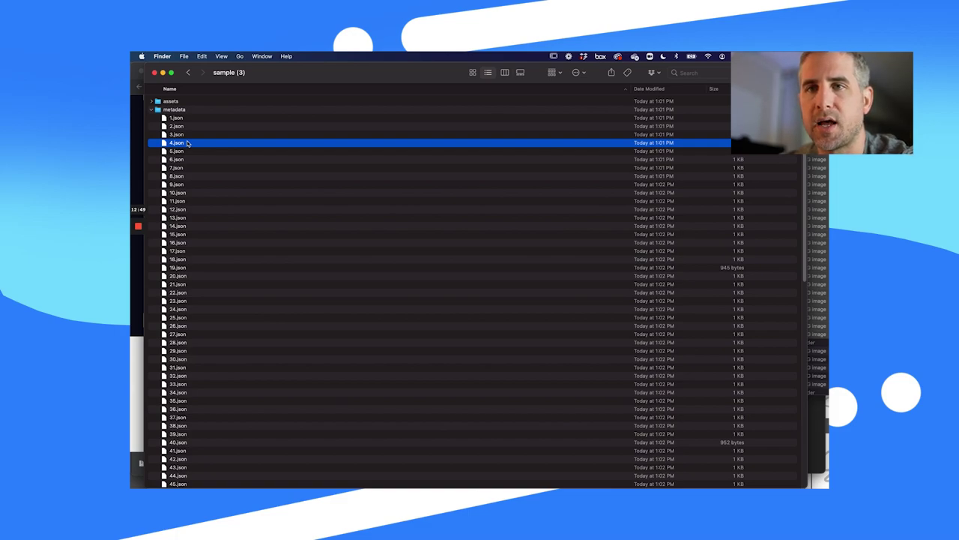
click(153, 110)
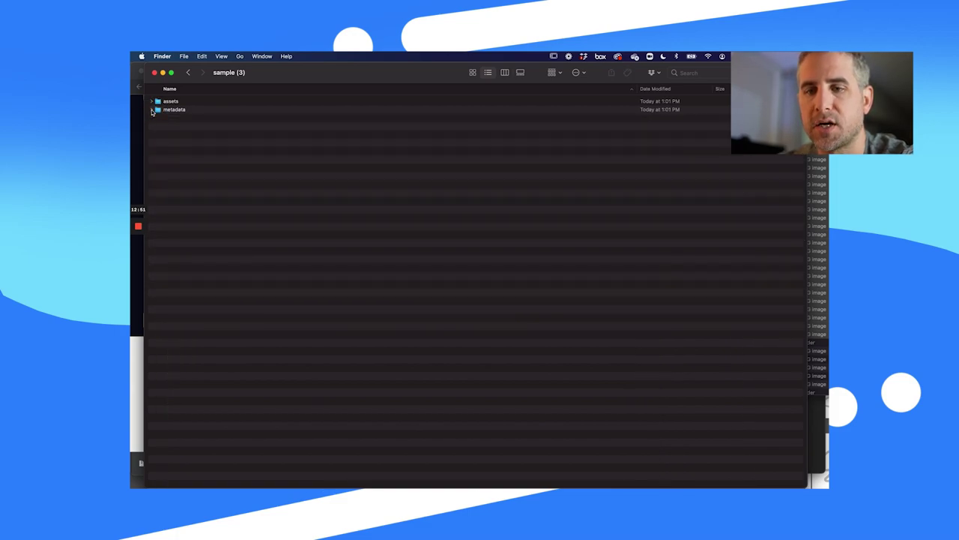
click(153, 110)
scroll(183, 231, down, 15)
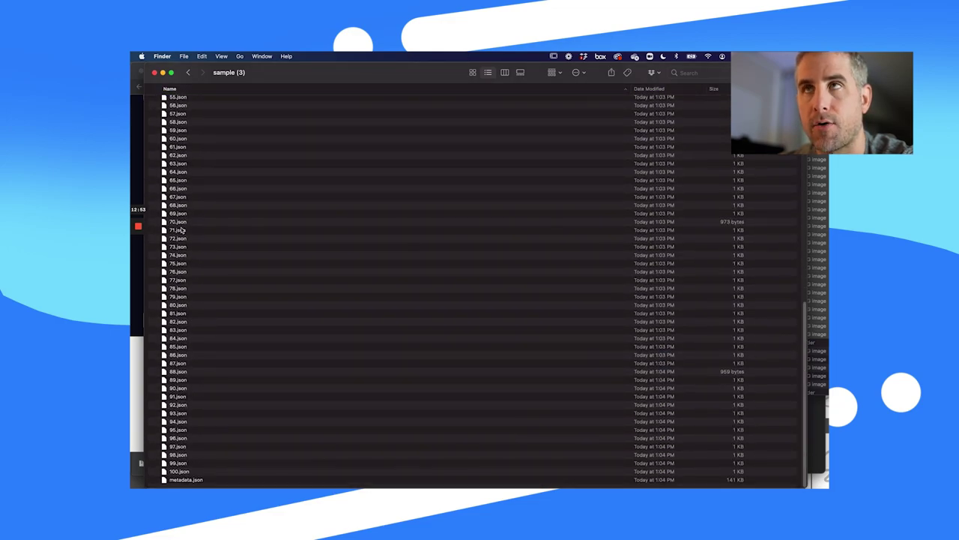
click(207, 481)
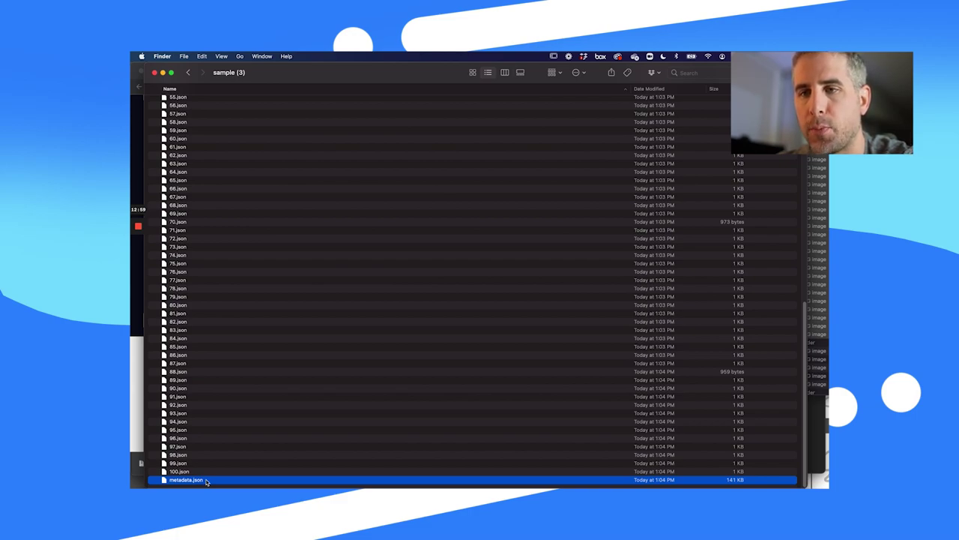
right_click(207, 481)
mouse_move(244, 314)
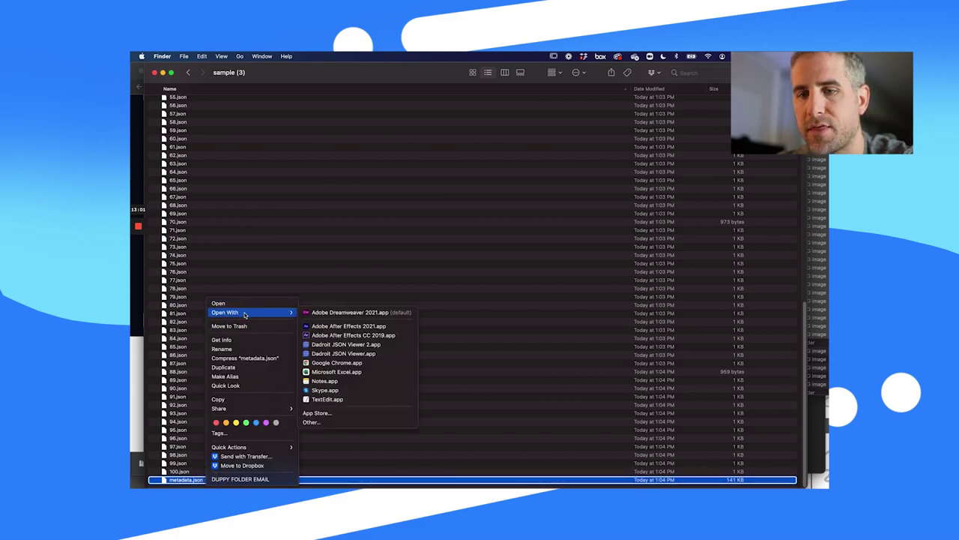
click(322, 345)
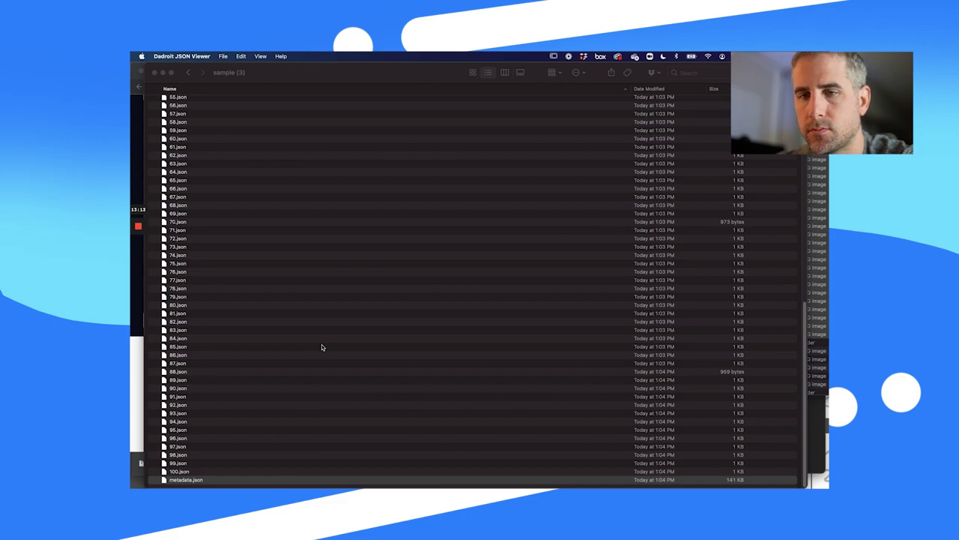
right_click(193, 479)
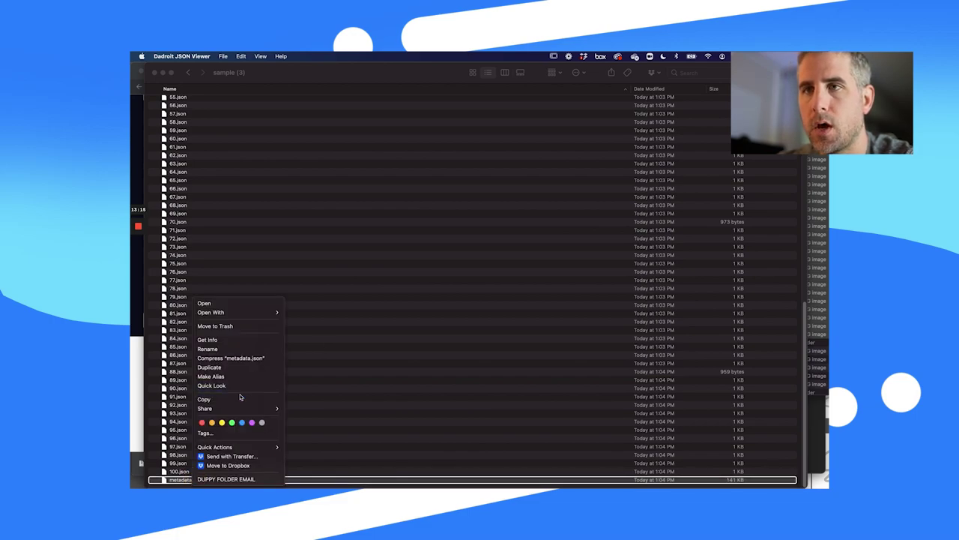
click(285, 70)
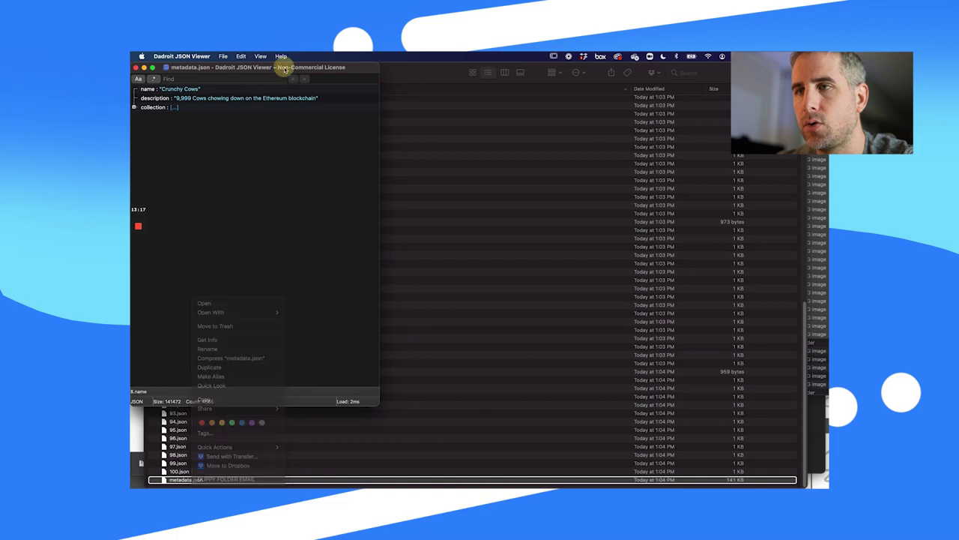
Step: Expand the collection list in the JSON viewer, search it for "blue", and select cow #3's eyewear-shades-blue value
drag(285, 69, 582, 91)
click(432, 129)
click(481, 100)
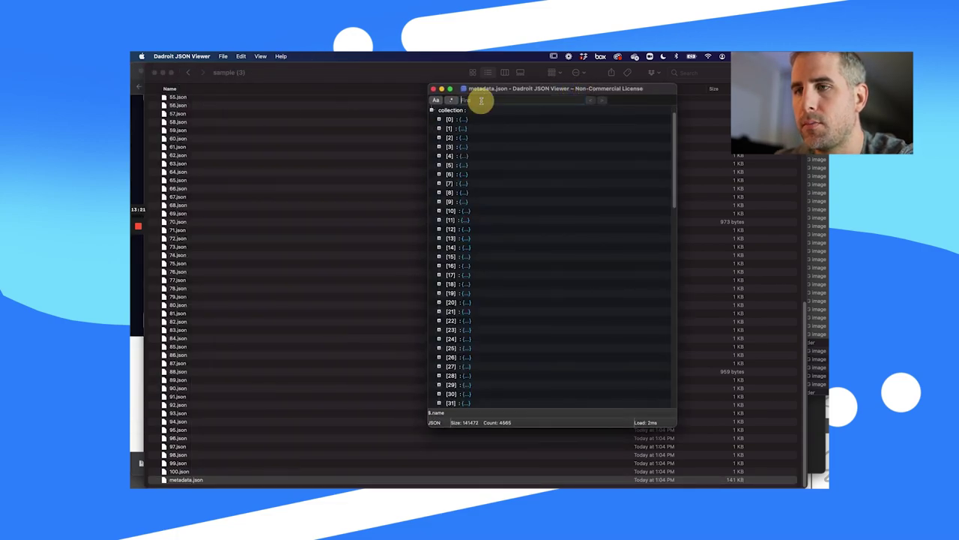
text(blue)
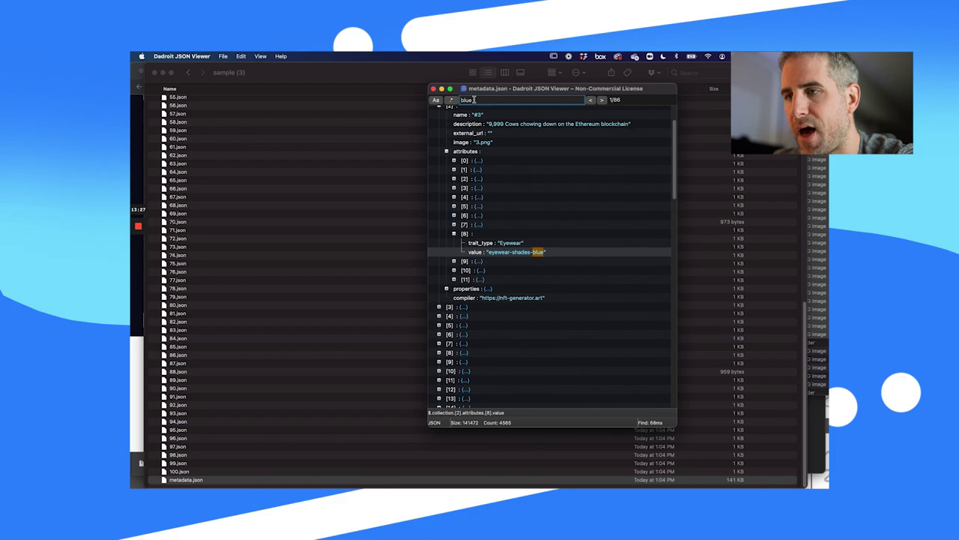
click(502, 253)
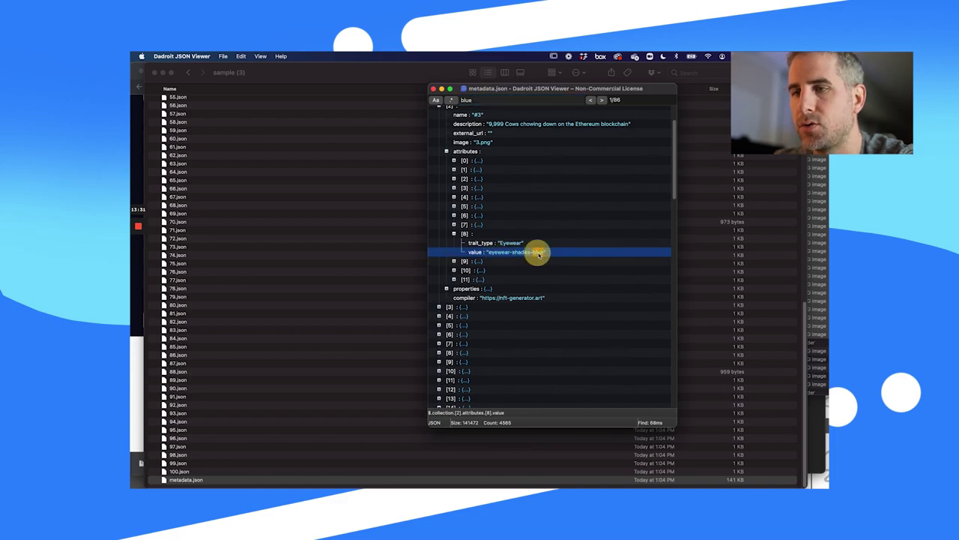
Step: Search the metadata for "eyewear-shades-blue" and go back and forth between the matching attributes, finishing on cow #95
click(461, 99)
text(ayewe)
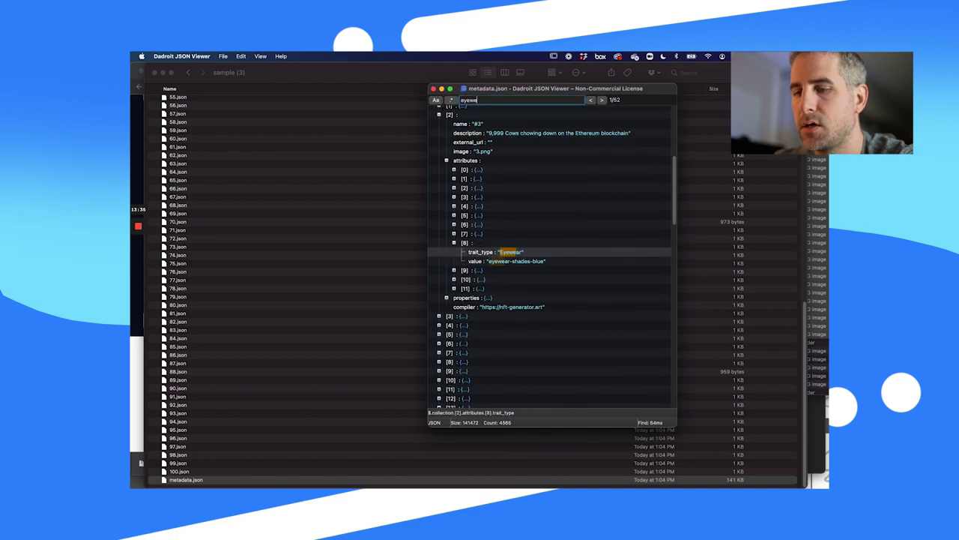
text(ar-shades-blue)
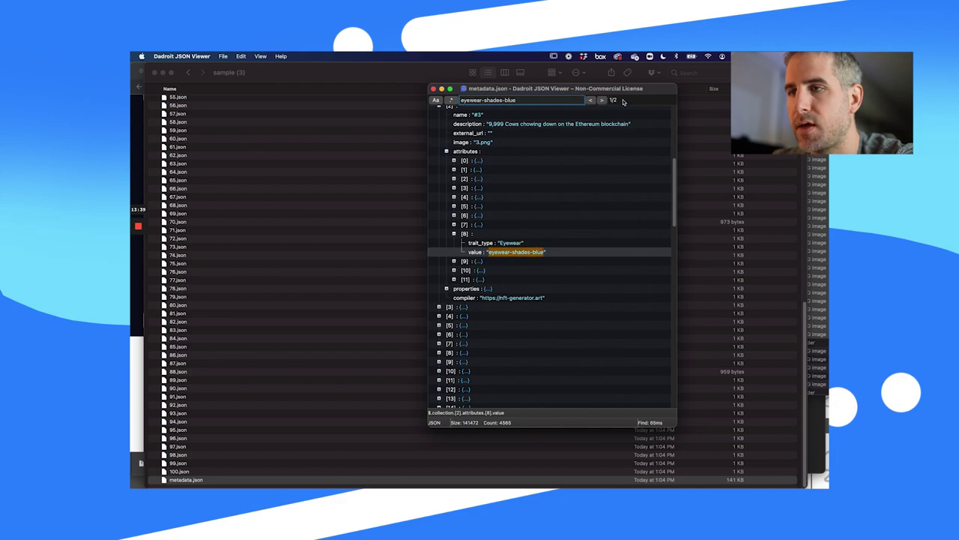
click(602, 101)
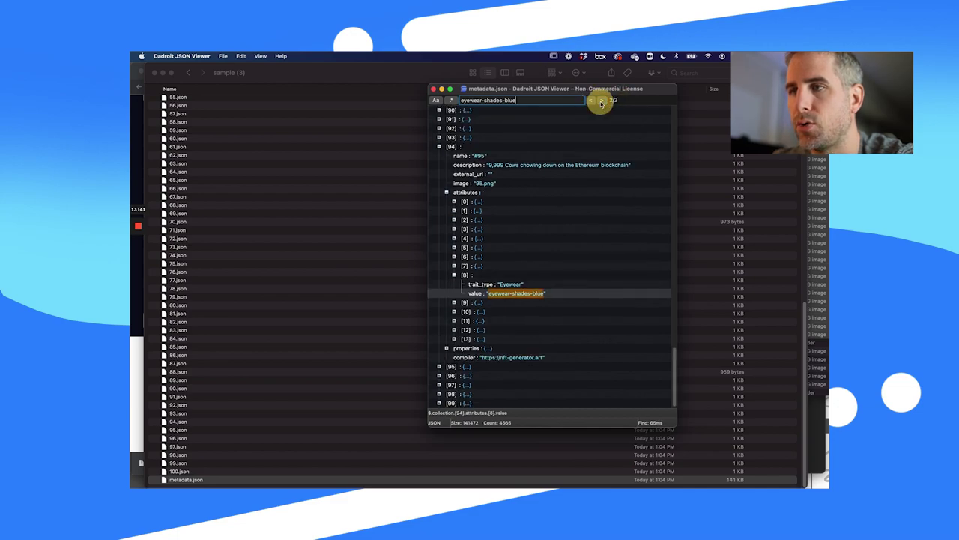
click(590, 101)
click(602, 101)
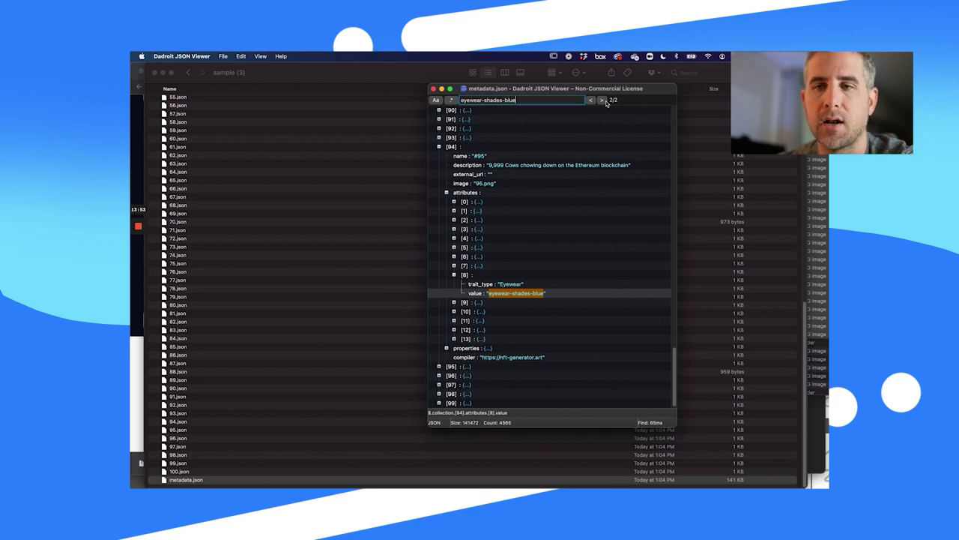
Step: Close the metadata.json viewer window, then collapse the metadata folder and expand the assets folder in Finder
click(433, 89)
scroll(251, 146, up, 10)
click(150, 110)
click(158, 101)
click(151, 101)
Step: Preview the generated cow images in the assets folder one after another from 4.png to 19.png
click(176, 134)
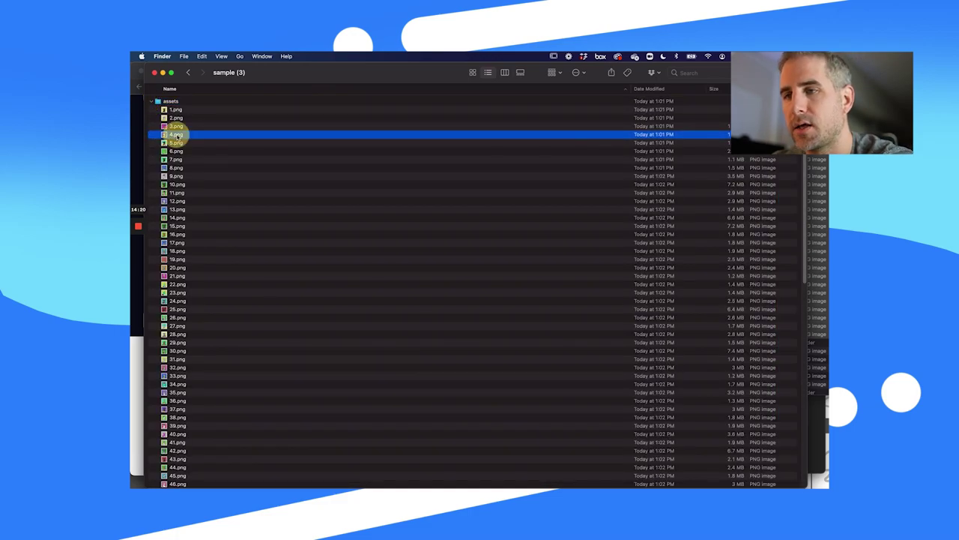
key(space)
key(Down)
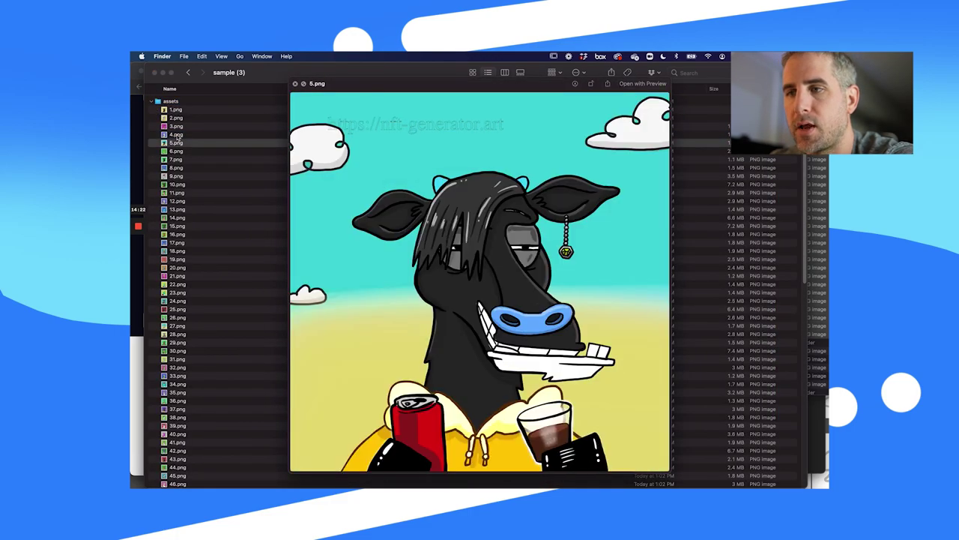
key(Down)
key(Down)
key(Down)
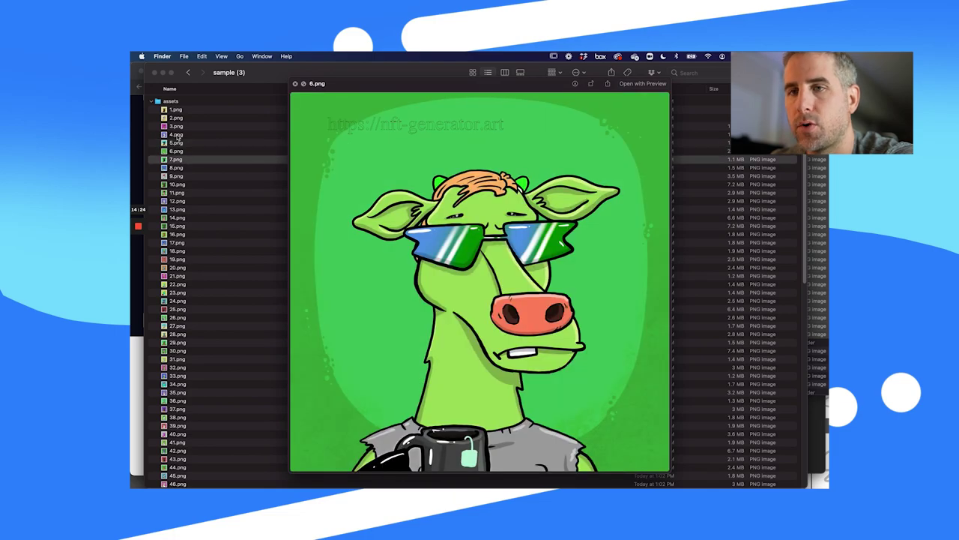
key(Down)
key(Down)
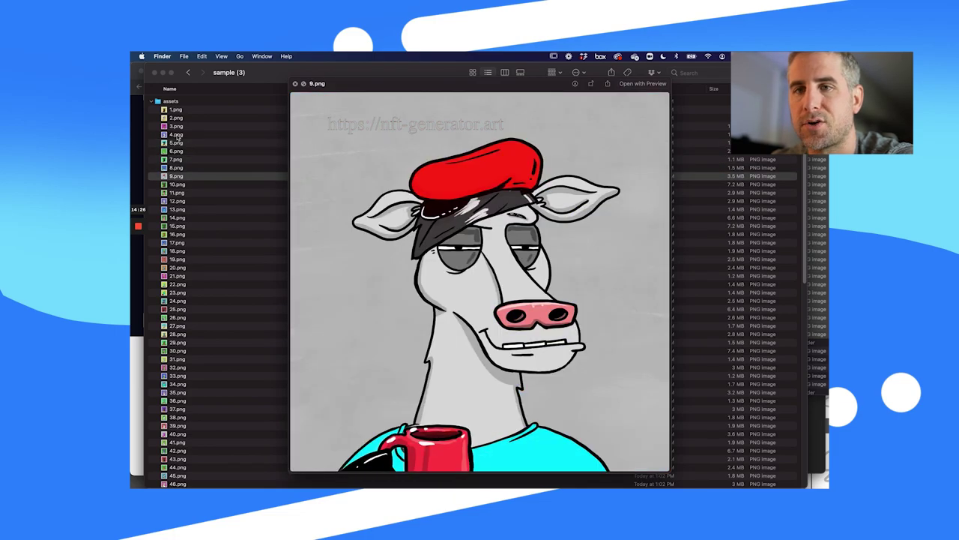
key(Down)
key(Down)
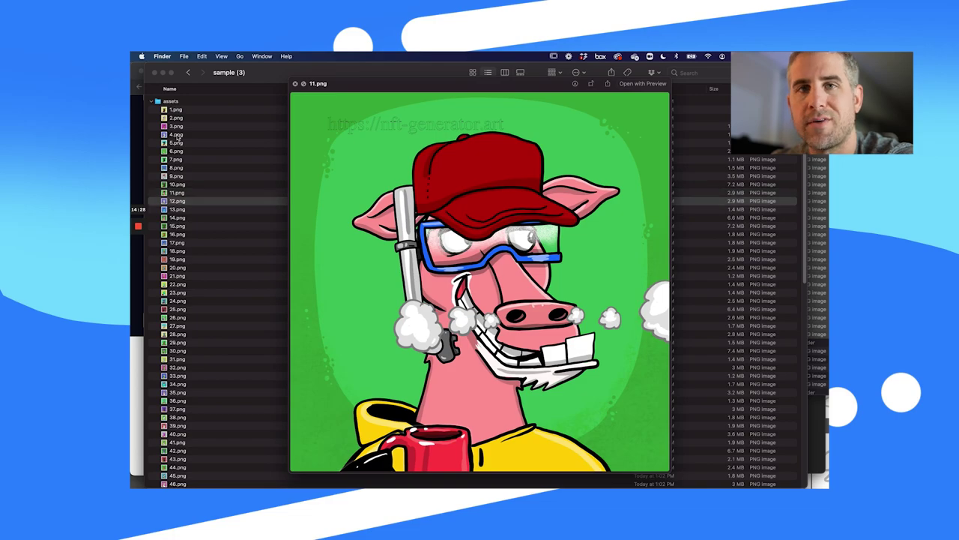
key(Down)
key(Down)
key(Down)
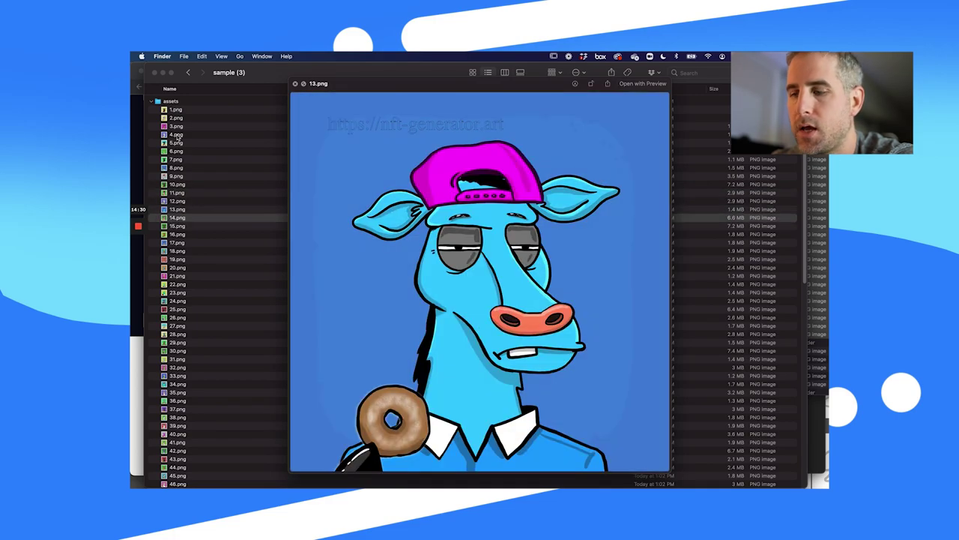
key(Down)
key(Down)
key(Down)
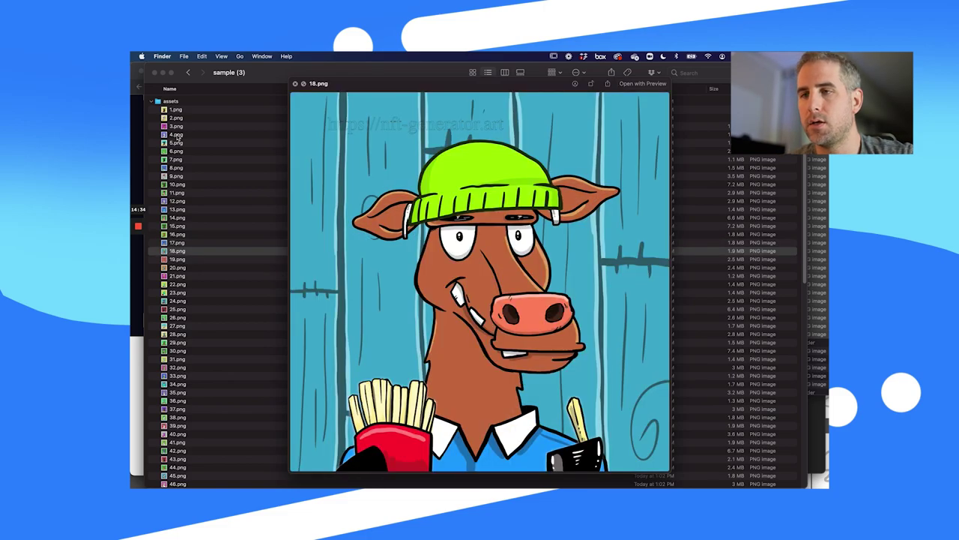
key(Down)
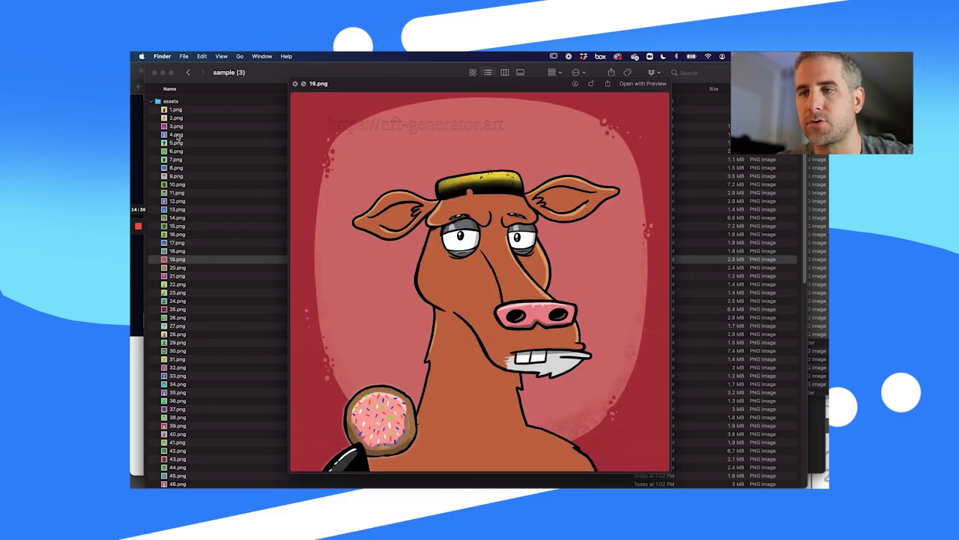